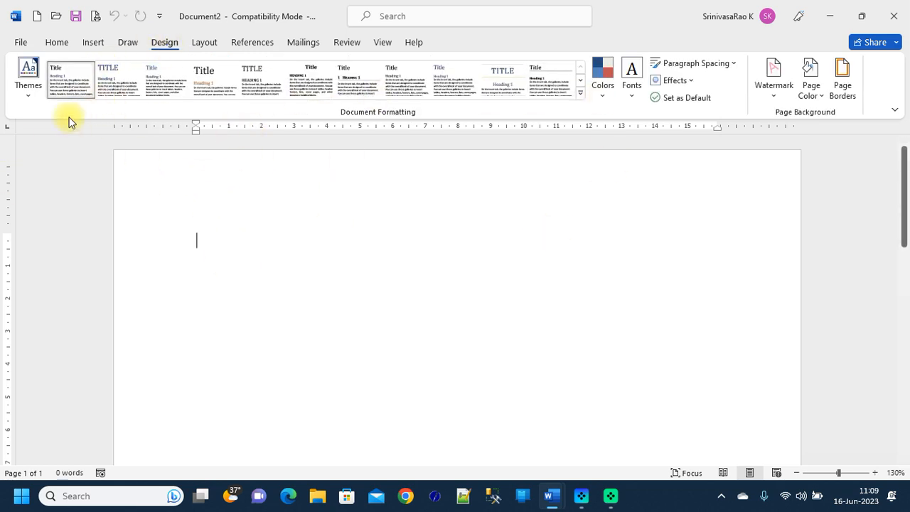
Enter "Node Js Training" as the document's first line in the Title style
left_click(57, 43)
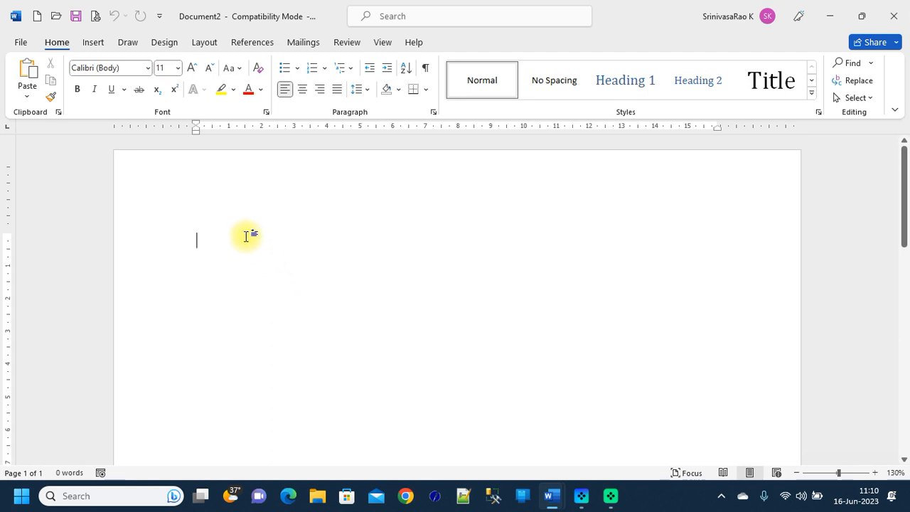
left_click(772, 79)
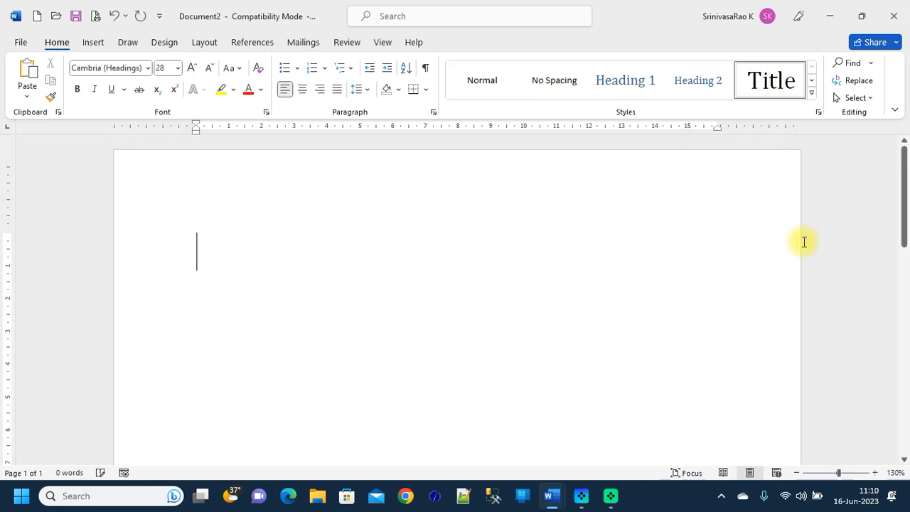
type("Title")
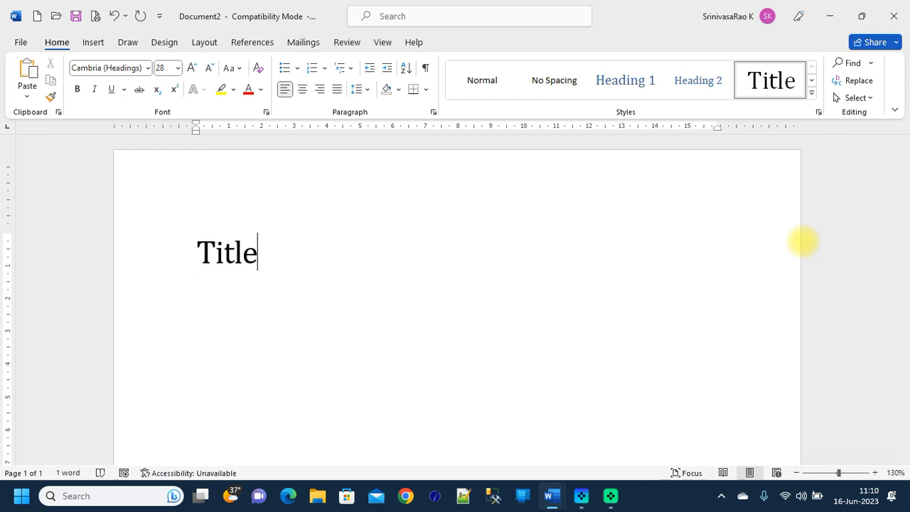
key("BackSpace")
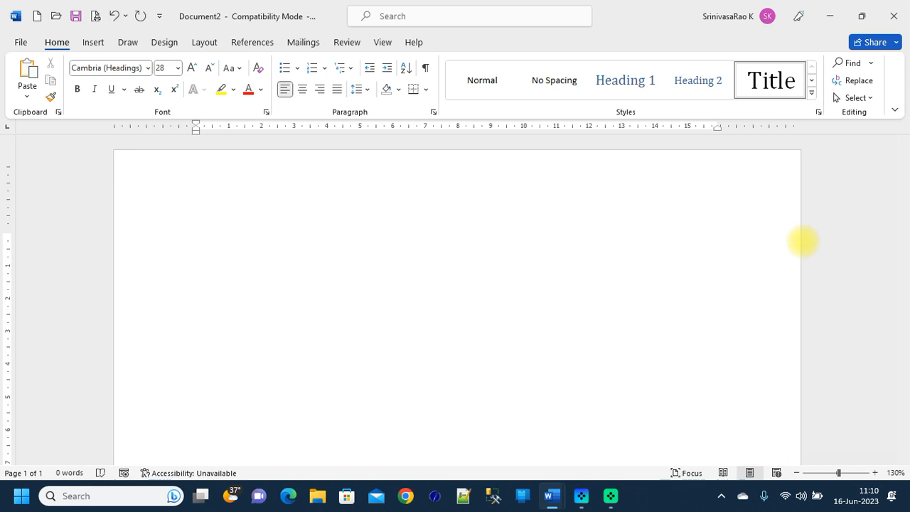
type("NOde")
key("BackSpace")
key("BackSpace")
key("BackSpace")
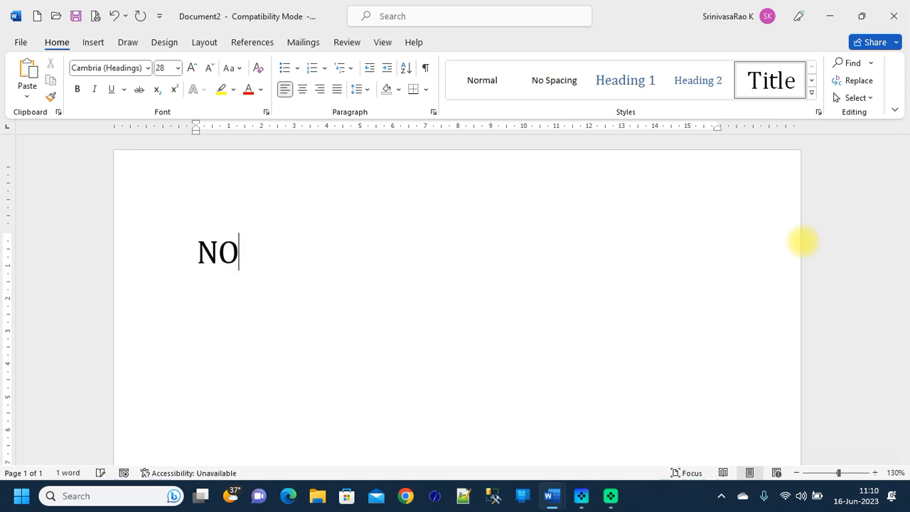
type("ode Js ")
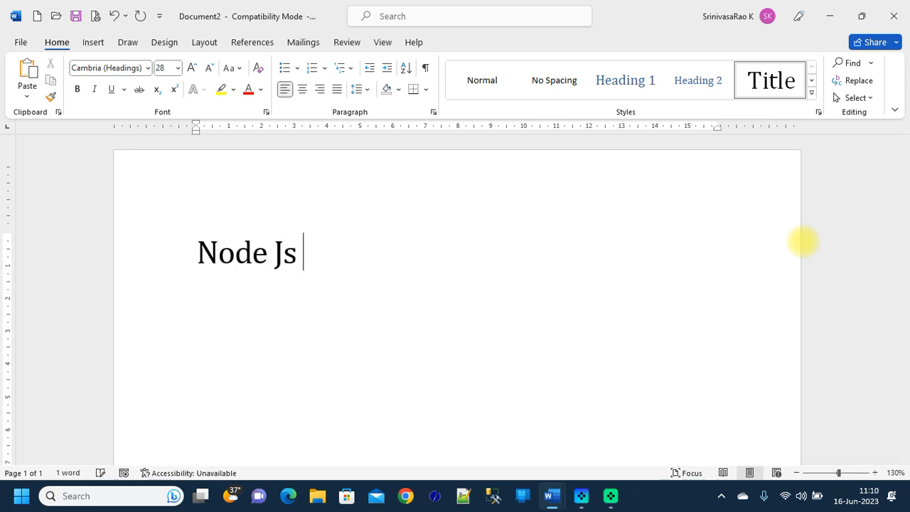
type("Training")
key("Return")
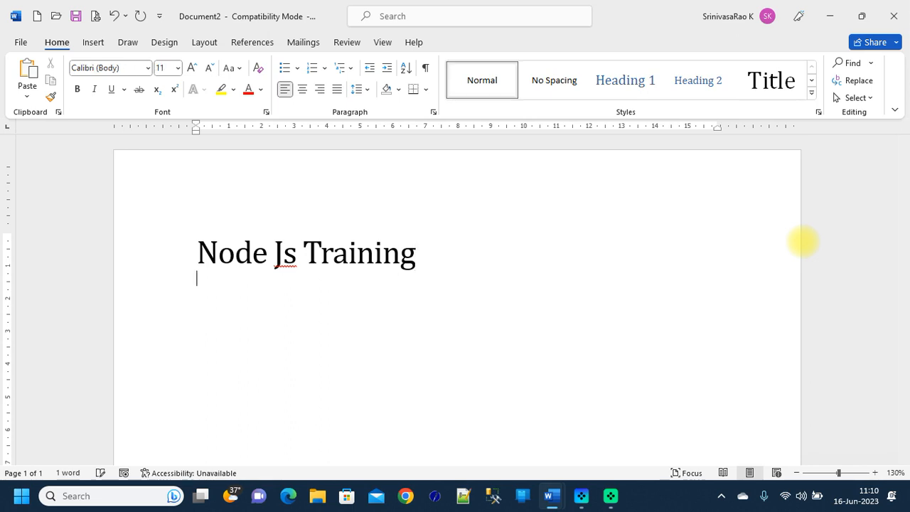
Add the heading "Express Js" below the title in the Heading 1 style
left_click(607, 85)
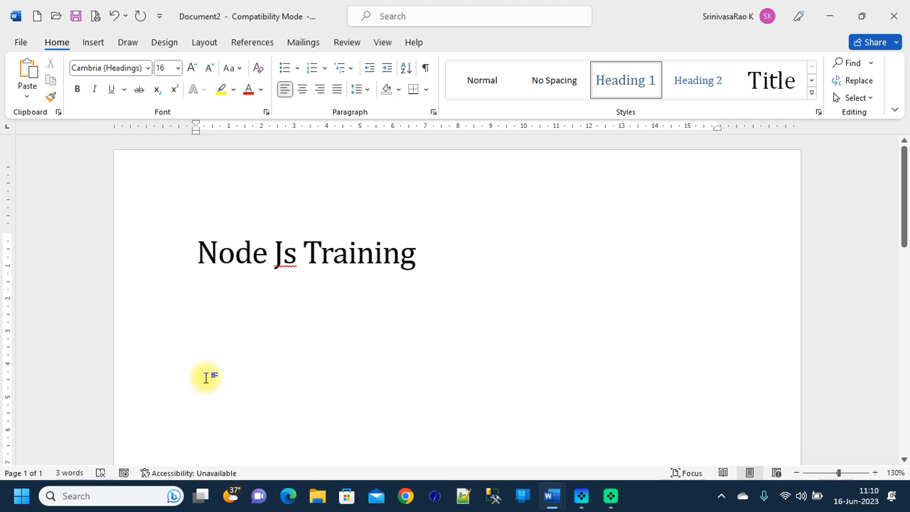
type("Express Js")
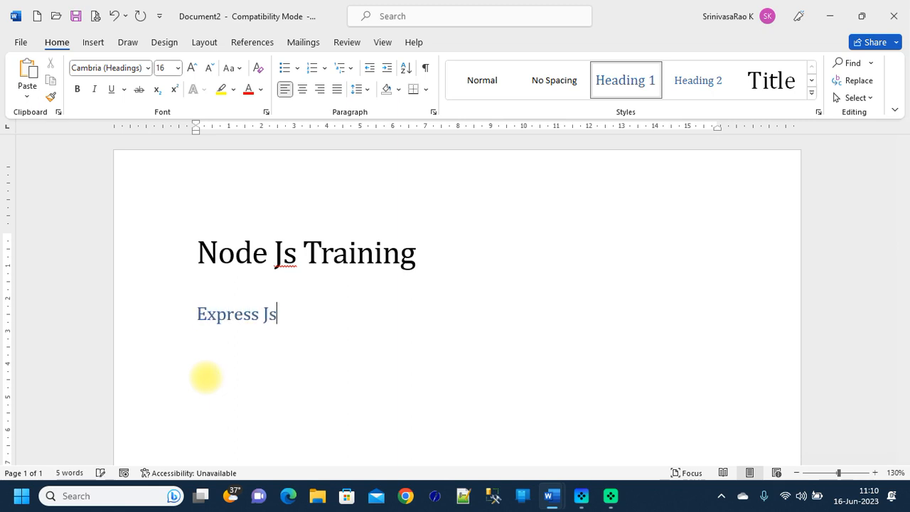
key("Return")
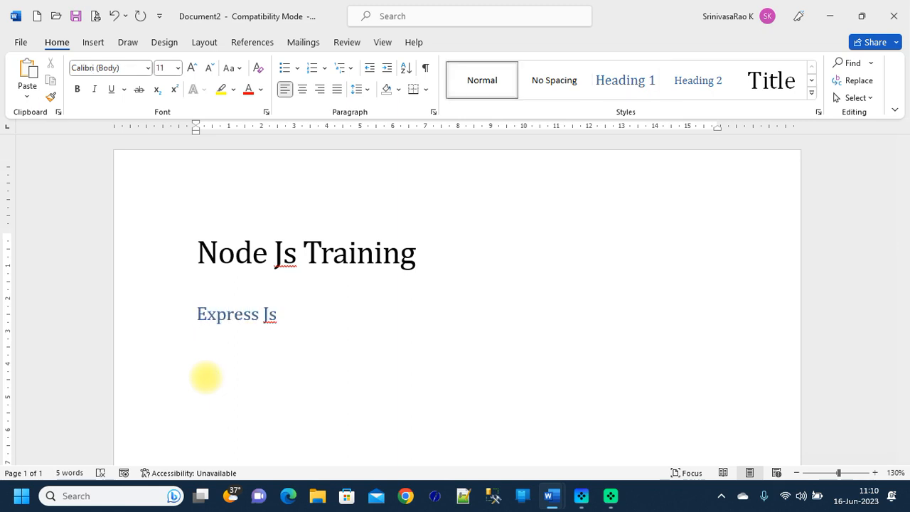
Write a four-line paragraph of random filler text in Normal style under the Express Js heading
type("skdfjalsdjflasdflajsdfl asdljasdlkfjasldkfjalskdfjalksdjf lakds jflasdjfklasd")
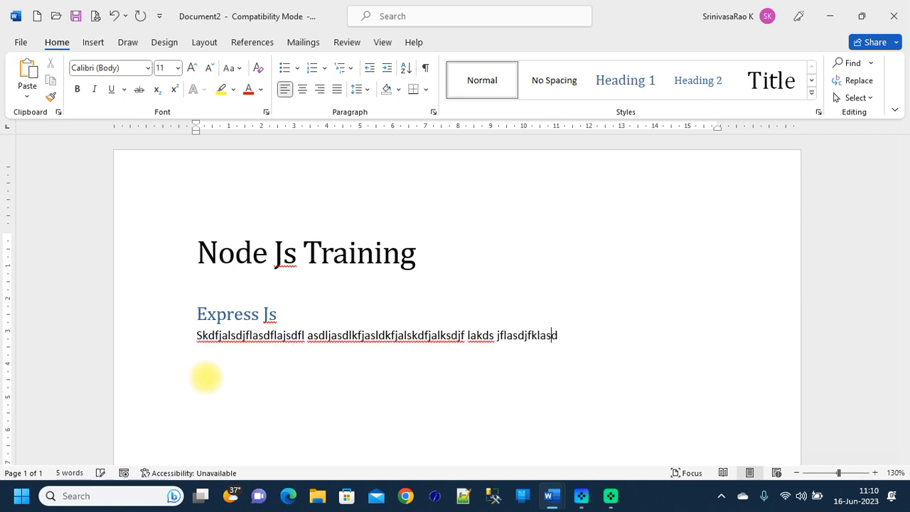
type("jflkasjdfldsfljsdflk jsdlfjaslkdfjaslkdfjalskdfalskdjf laksdfjlaksdfj")
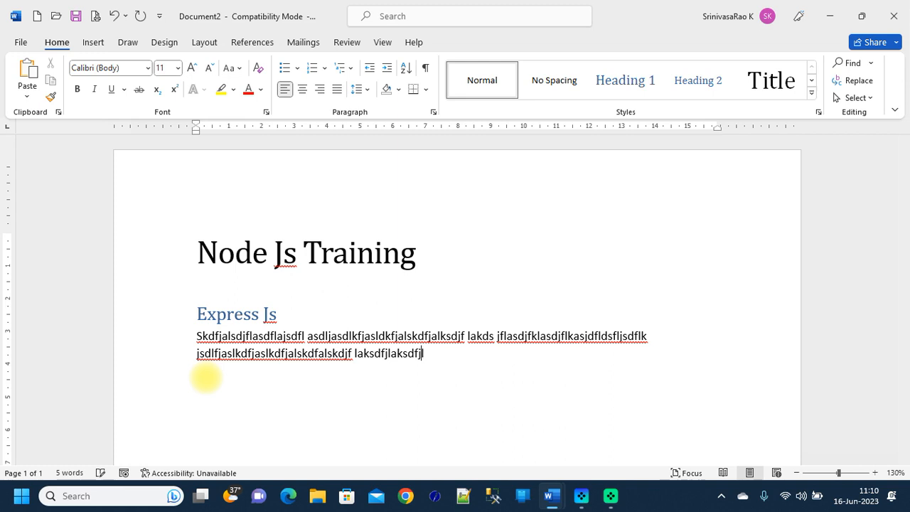
type("lkasdjflkasdj flkasdjflkasdjflkasdjflkasdj flkdjsflkadjflkasdj")
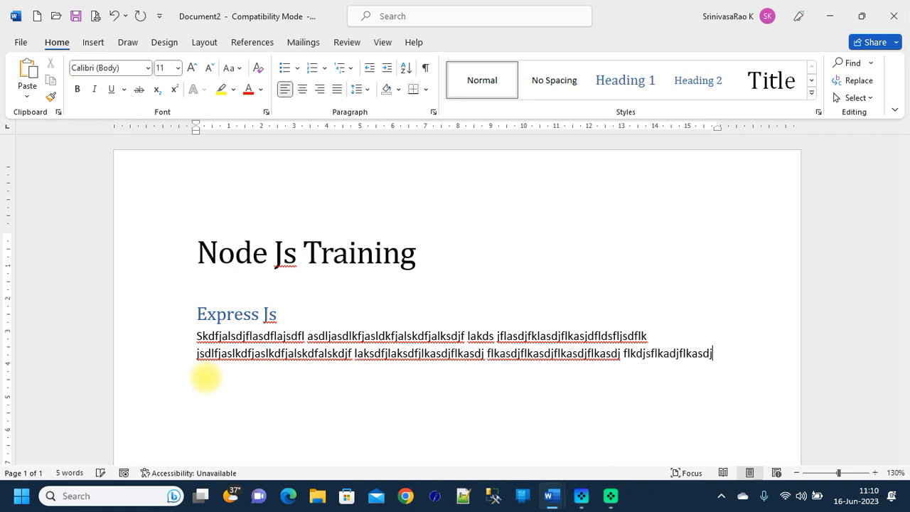
type("lkdfsjlasdj flkasdjflkasdj flkasdjflkasdjflkasdj flkas djflkaj")
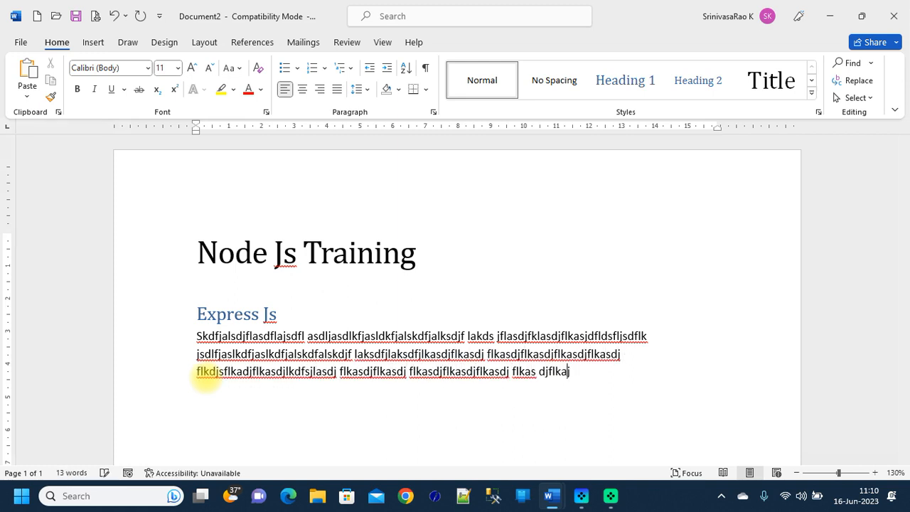
type("dsflkasjdflkasj dflka jsdflkjadsfkljadslkfjadlskf jalkdsfjalkdsfjalksdfj ")
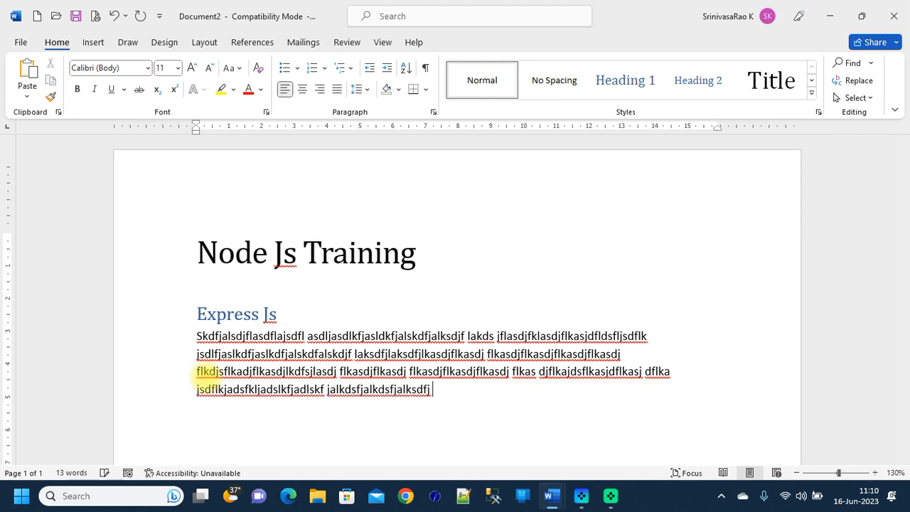
type("alksdfjlasdf")
key("Return")
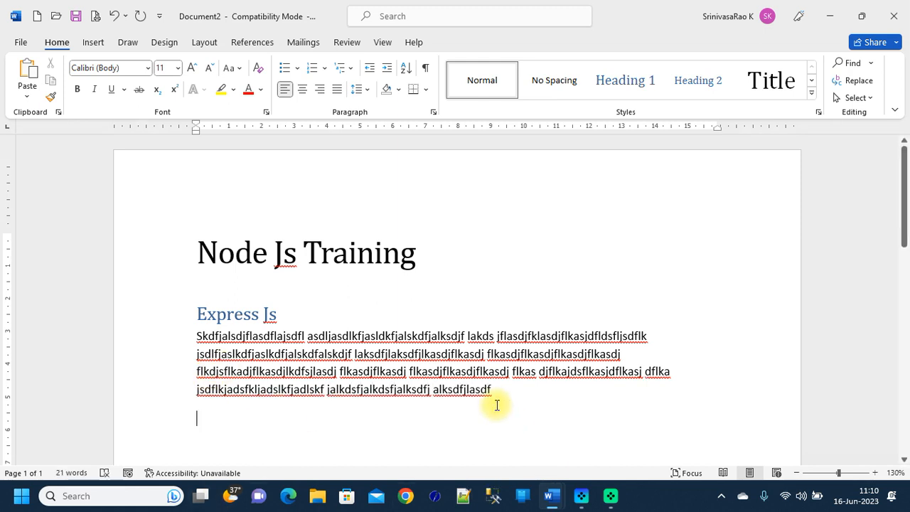
Copy the filler paragraph and paste it repeatedly below itself until the text runs well into page 2
left_click_drag(471, 387, 178, 339)
key("ctrl+c")
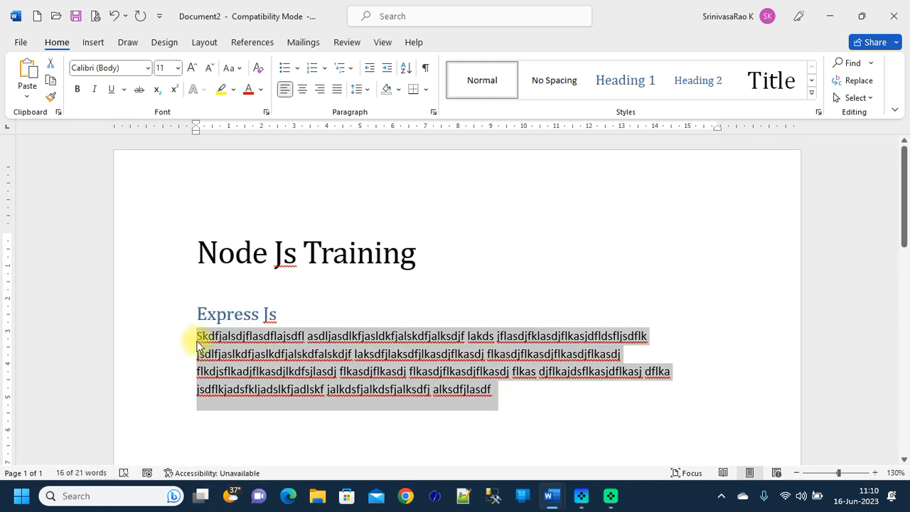
left_click(516, 394)
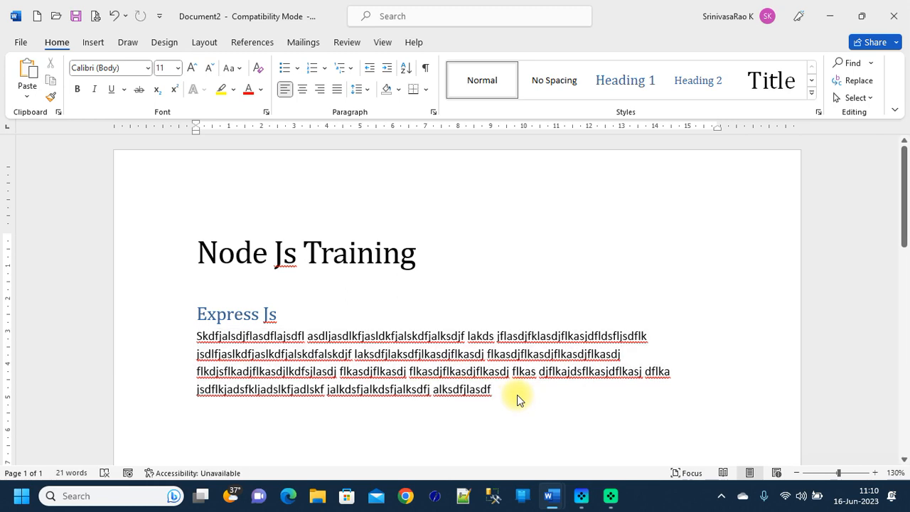
key("Return")
key("ctrl+v")
key("Return")
key("ctrl+v")
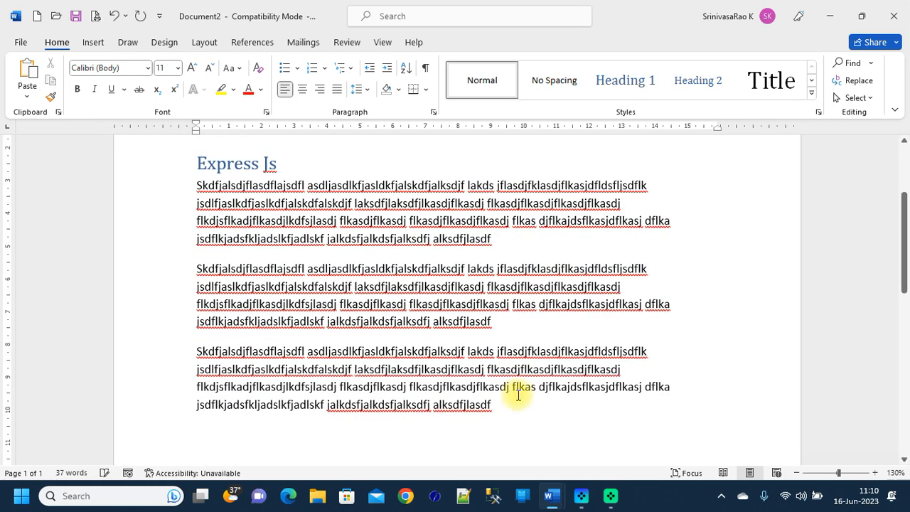
key("ctrl+v")
key("ctrl+v")
key("ctrl+v")
key("ctrl+v")
key("ctrl+v")
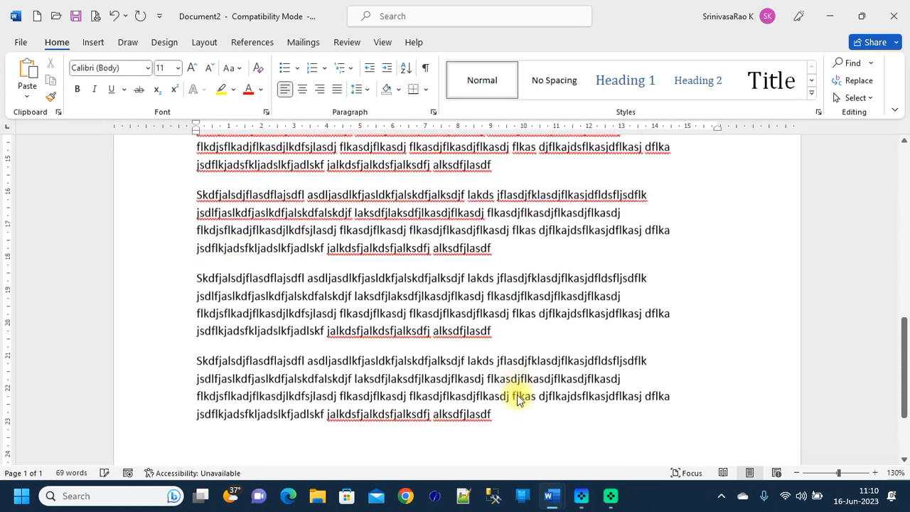
key("ctrl+v")
key("ctrl+v")
key("ctrl+v")
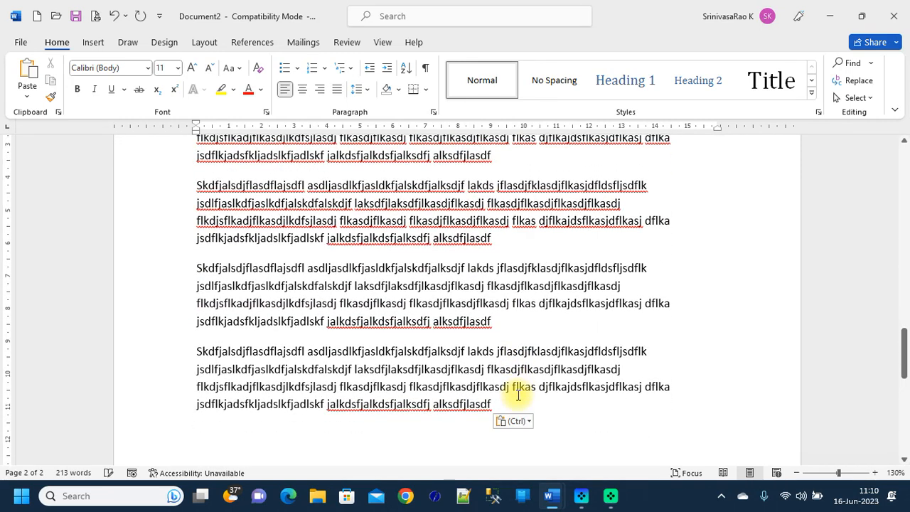
Add the heading "File System, HTTP Modules, Mail Module" in the Heading 2 style after the last filler paragraph
key("Return")
left_click(702, 85)
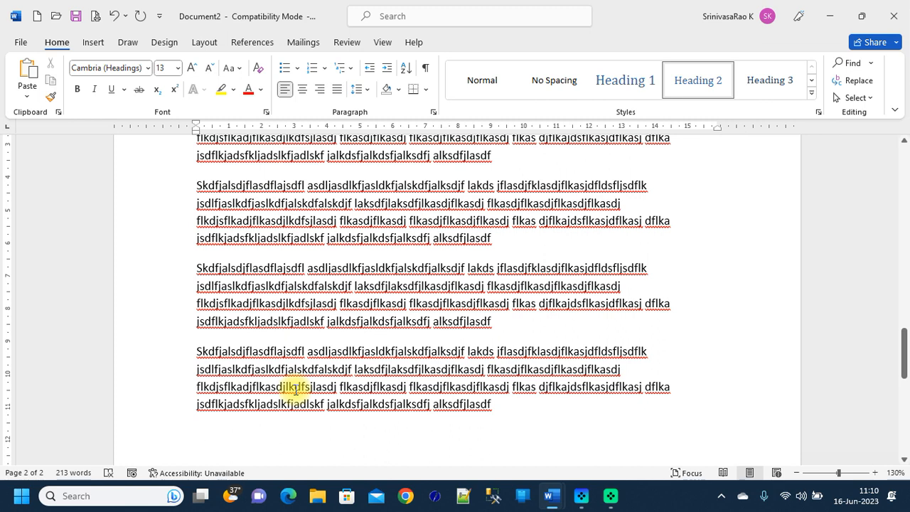
type("Fs")
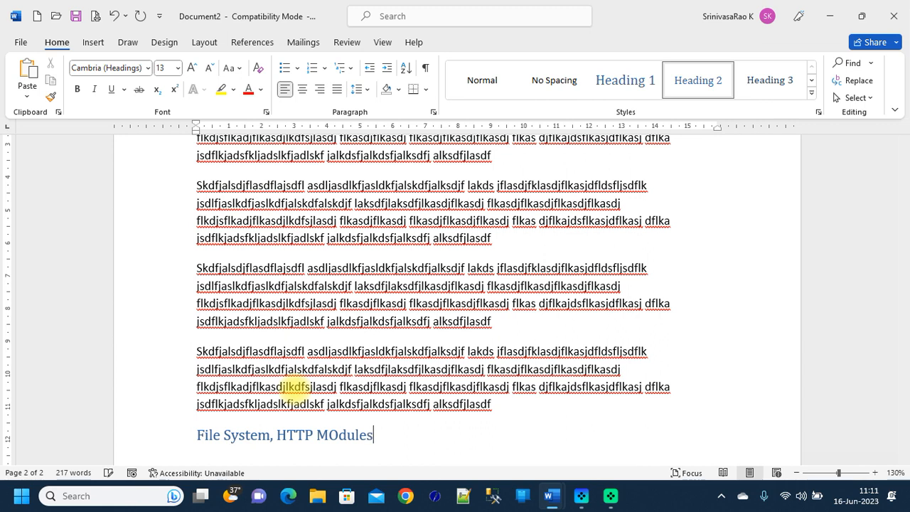
type(", Mail Module")
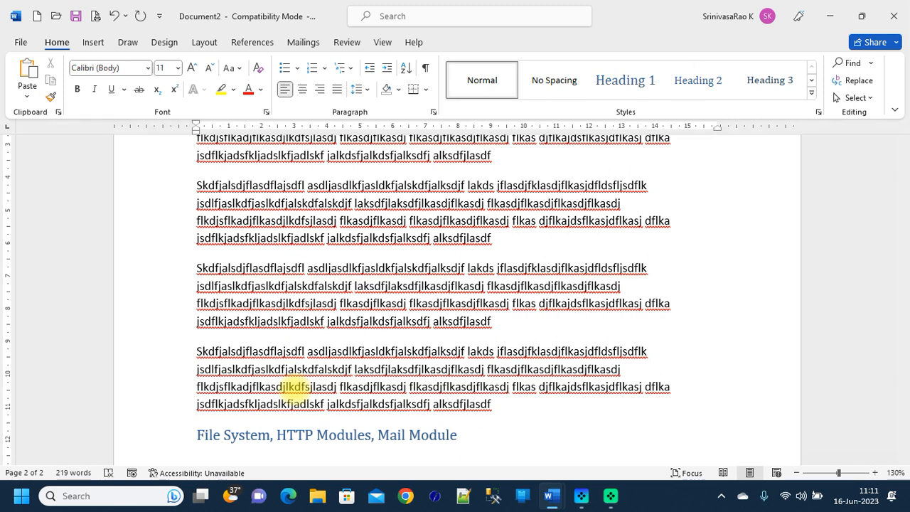
Paste the copied filler paragraph repeatedly under the File System heading until the text runs well into page 3
key("ctrl+v")
key("ctrl+v")
key("ctrl+v")
key("ctrl+v")
key("ctrl+v")
key("ctrl+v")
key("ctrl+v")
key("ctrl+v")
key("ctrl+v")
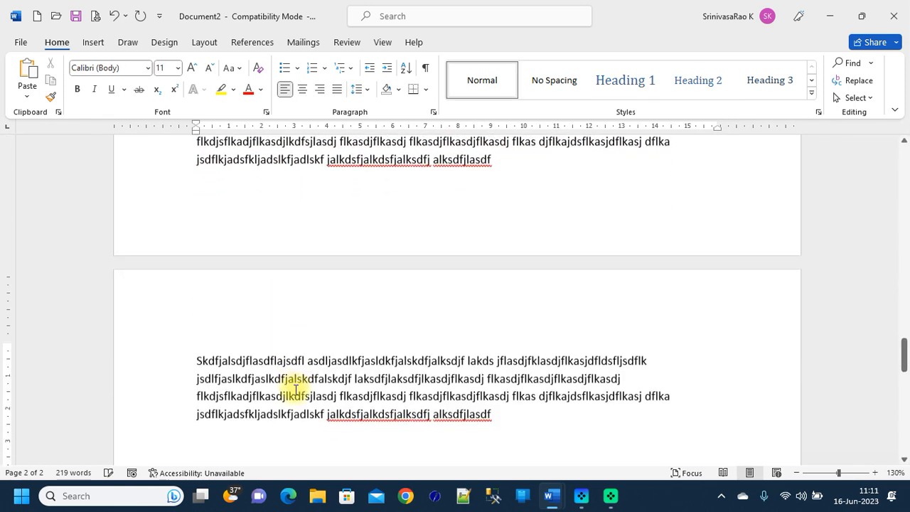
key("ctrl+v")
key("ctrl+v")
key("ctrl+v")
key("ctrl+v")
key("ctrl+v")
key("ctrl+v")
key("ctrl+v")
key("ctrl+v")
key("ctrl+v")
key("ctrl+v")
key("ctrl+v")
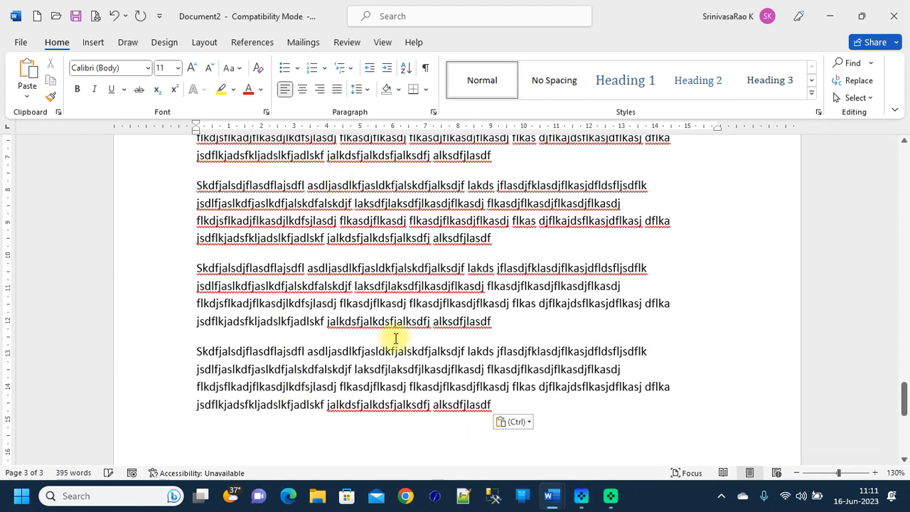
Return to the document's beginning and preview the available document themes without applying one
scroll(507, 312, "up", 10)
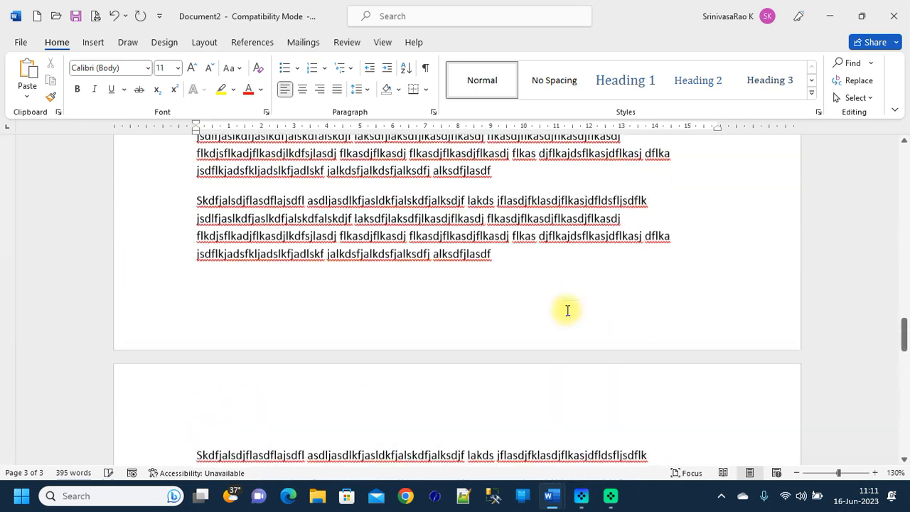
scroll(567, 311, "up", 10)
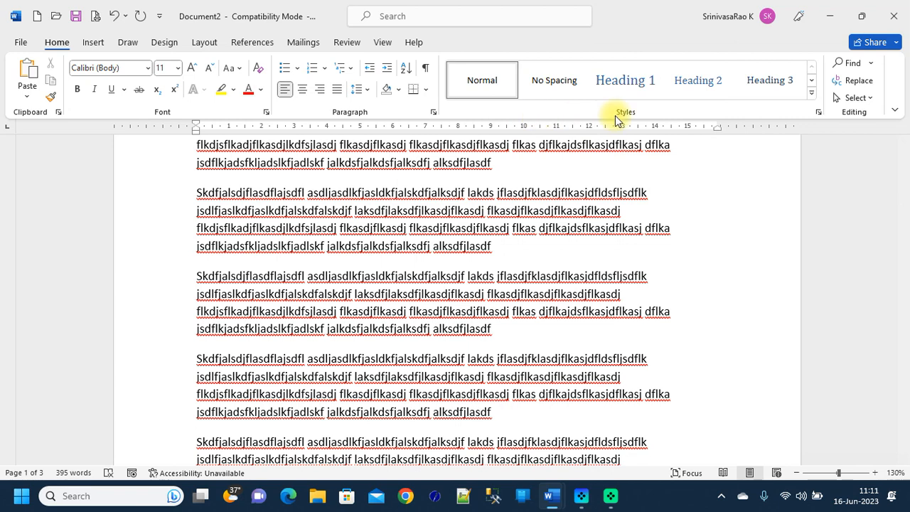
left_click(164, 42)
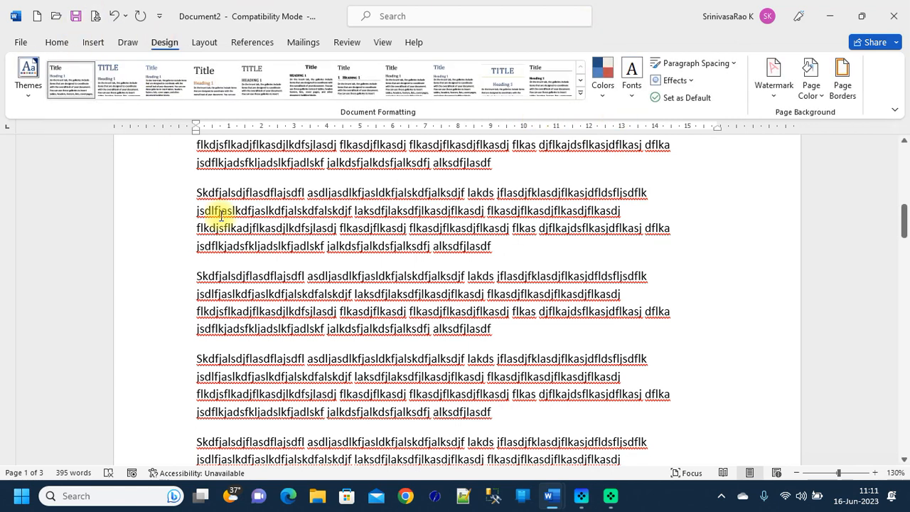
scroll(332, 301, "up", 5)
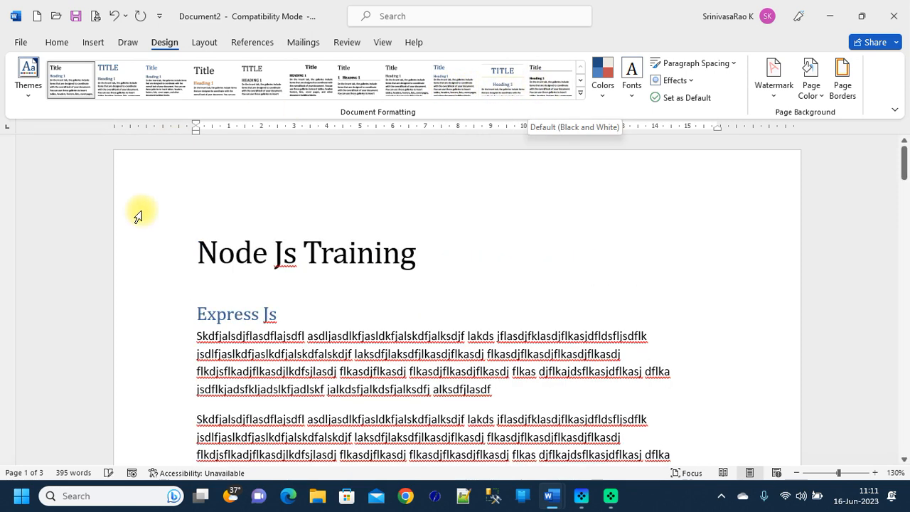
left_click(27, 100)
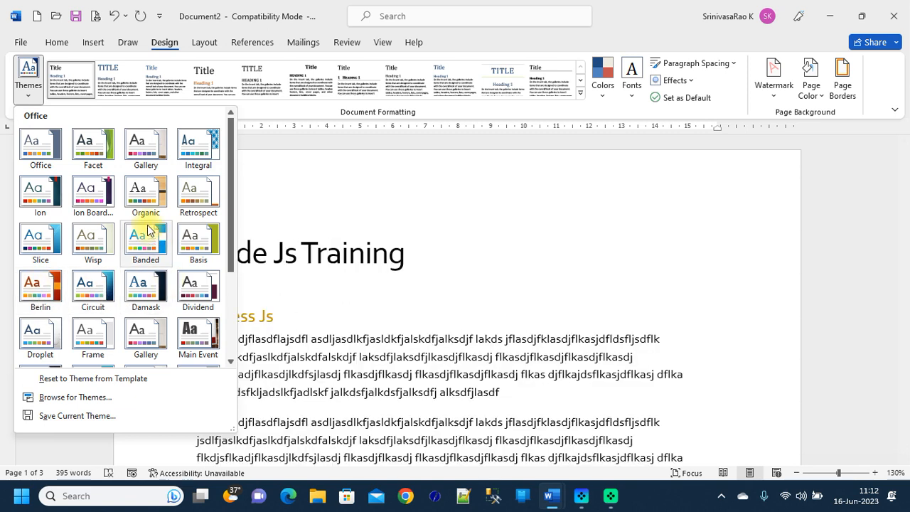
scroll(196, 178, "down", 3)
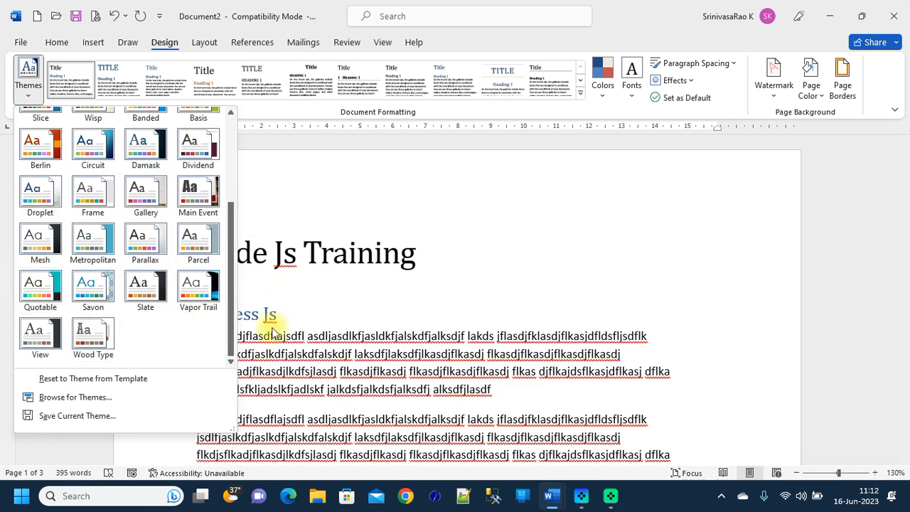
left_click(315, 191)
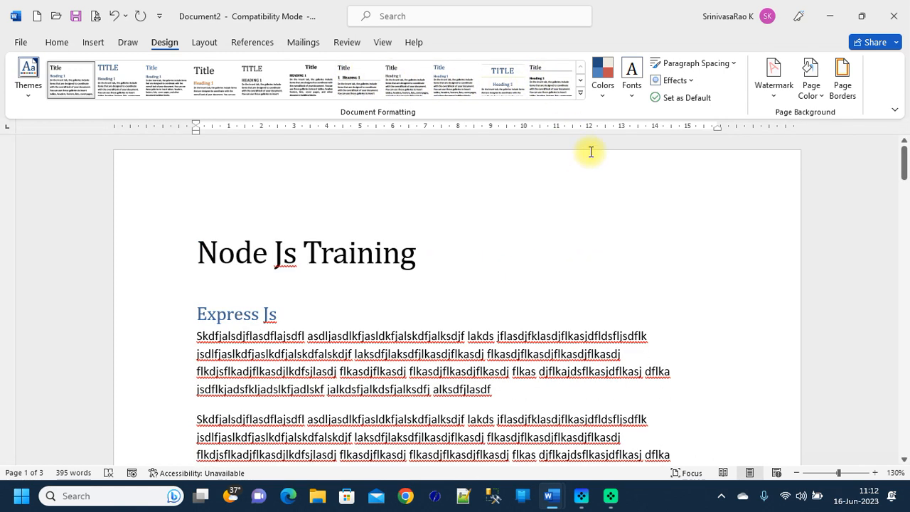
Try the Blue Green theme colour set on the document and replace it with the Office colour set
left_click(604, 98)
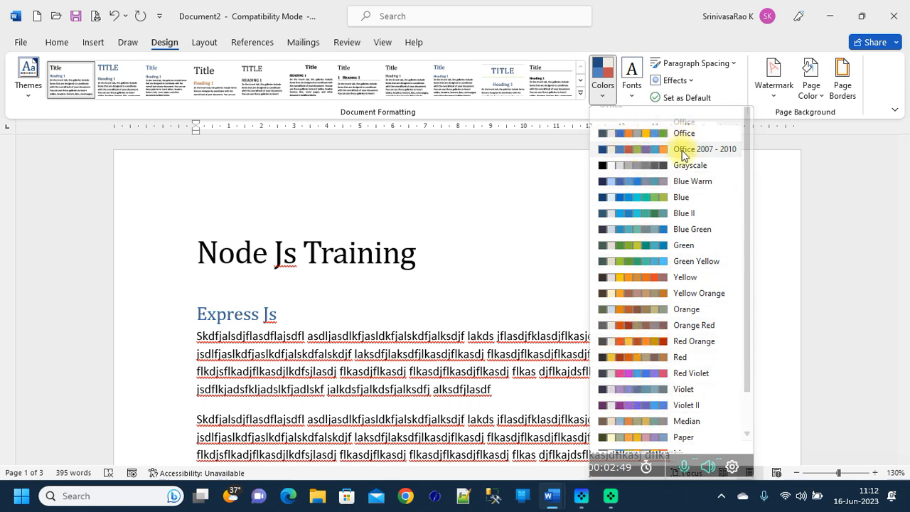
scroll(686, 233, "down", 1)
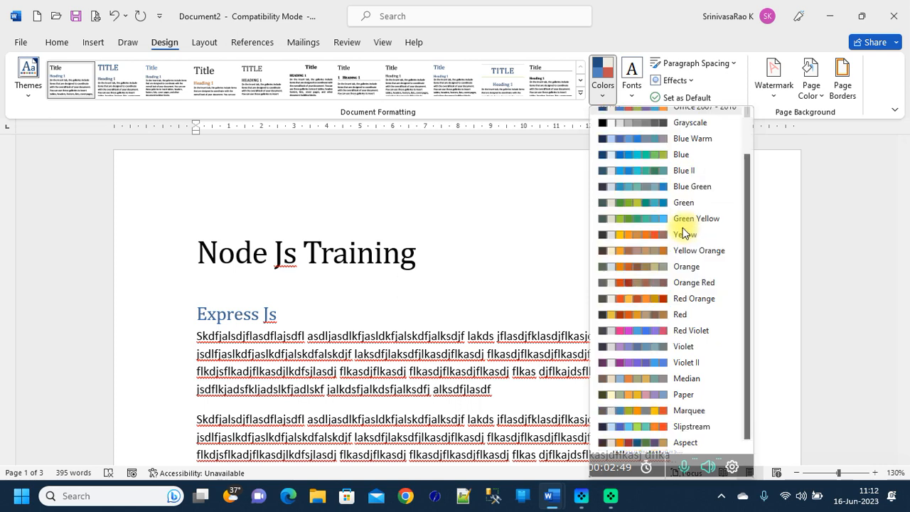
left_click(660, 186)
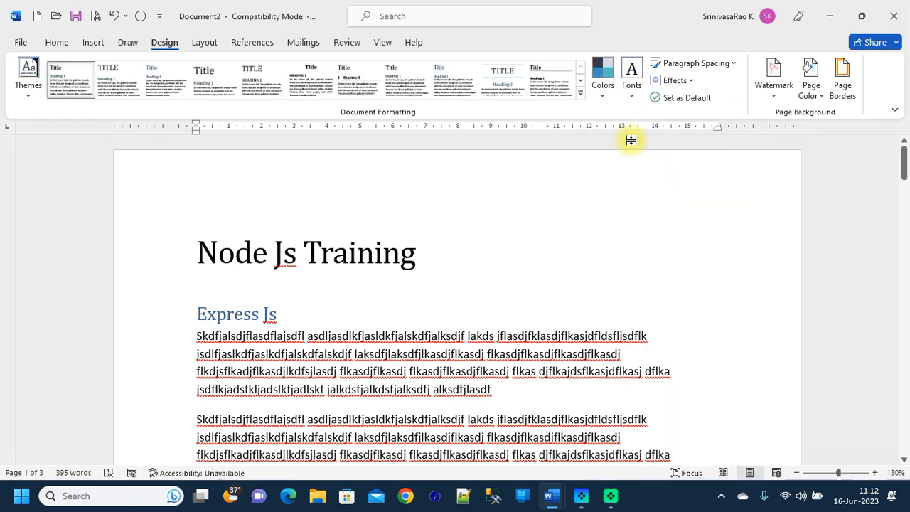
left_click(605, 97)
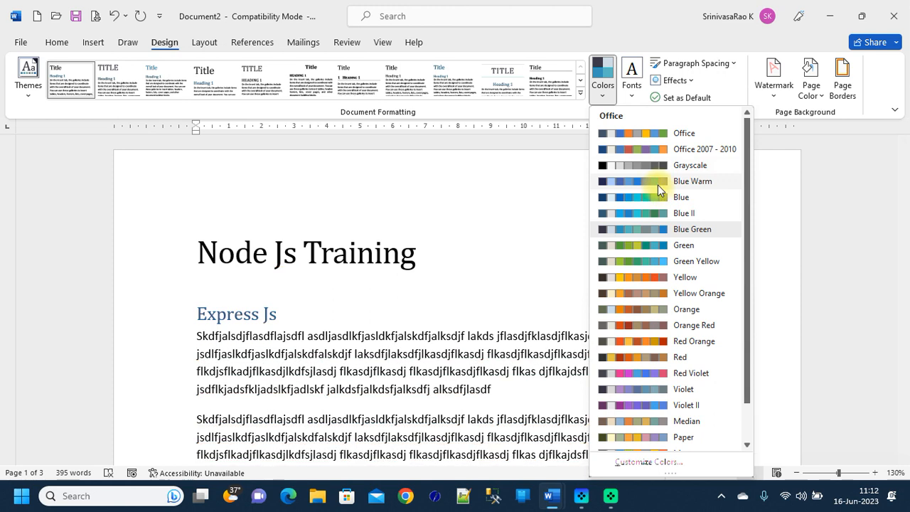
left_click(645, 133)
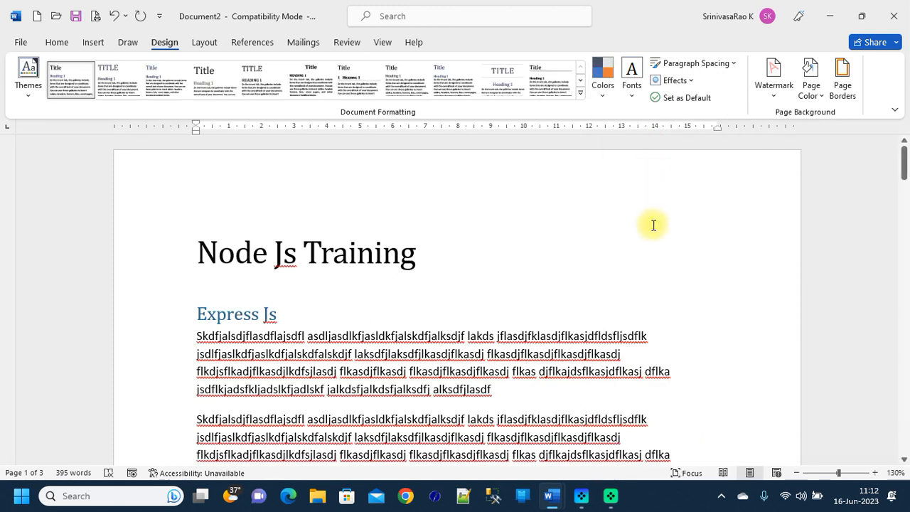
Set the document's theme fonts to Tw Cen MT-Rockwell and its theme effects to Frosted Glass
left_click(631, 96)
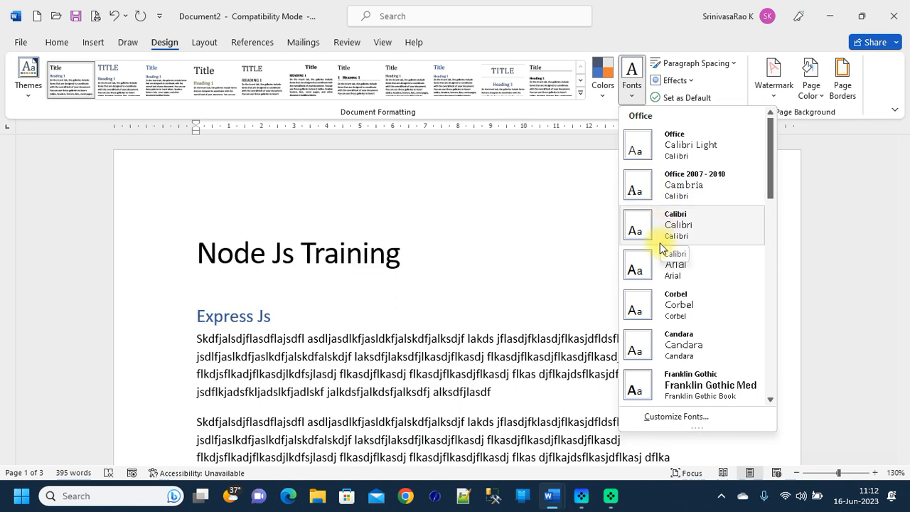
scroll(640, 322, "down", 2)
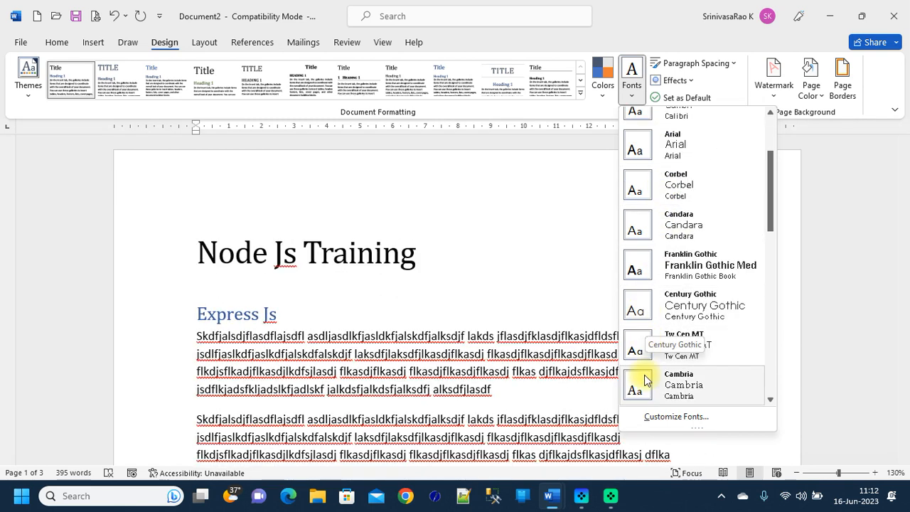
scroll(654, 384, "down", 3)
scroll(654, 384, "down", 6)
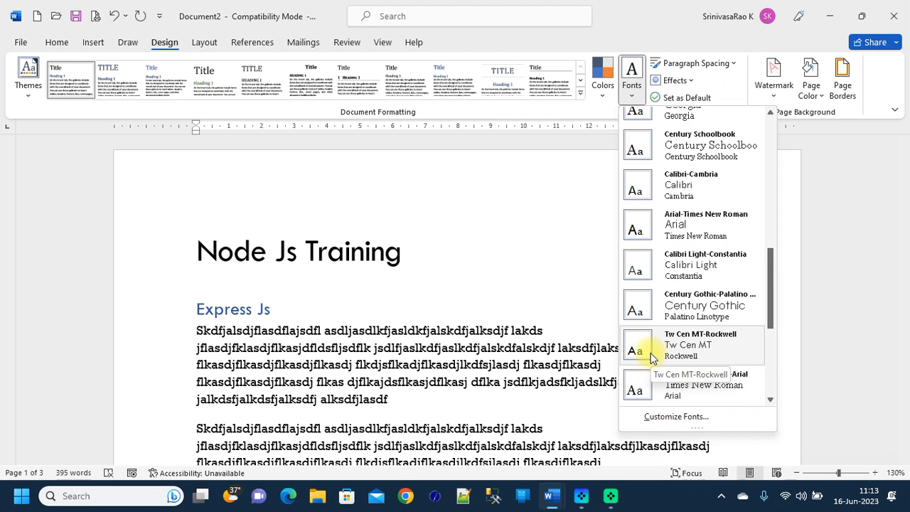
left_click(650, 355)
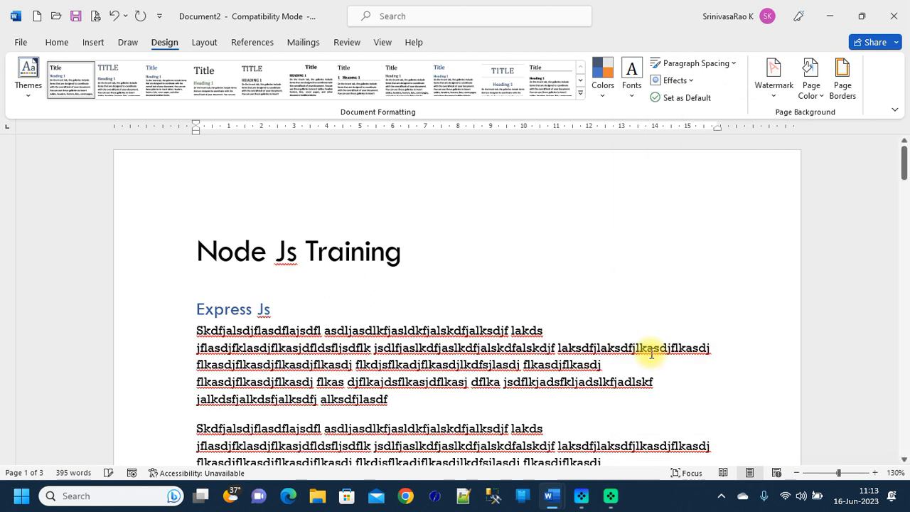
left_click(686, 81)
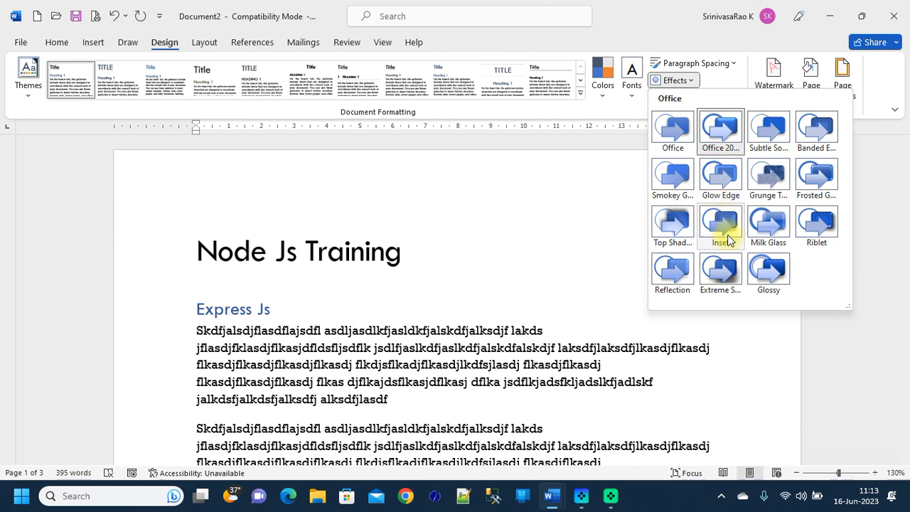
left_click(815, 178)
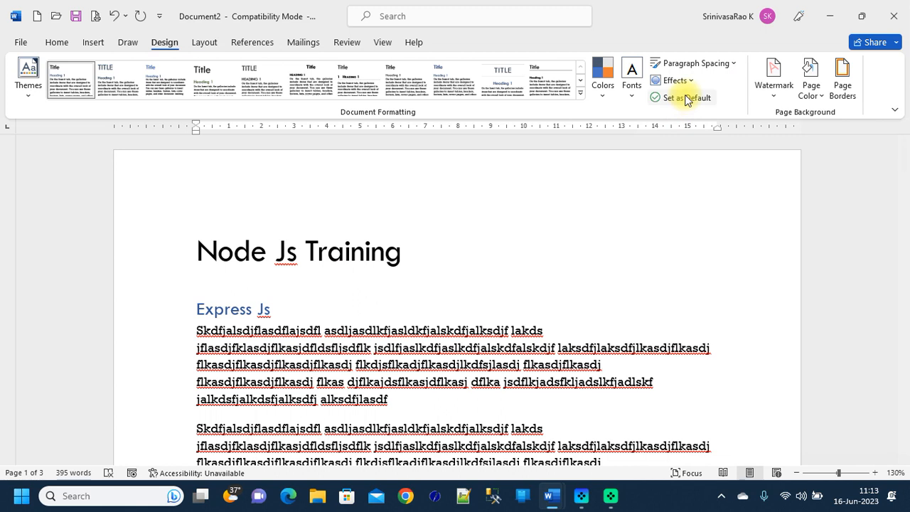
Apply the Office theme to the document and set its paragraph spacing to the style set's Default
left_click(27, 91)
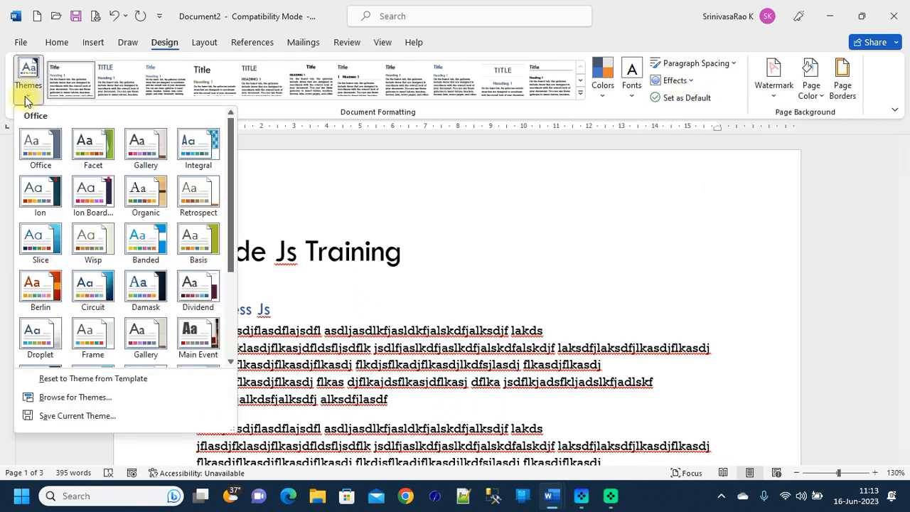
left_click(27, 161)
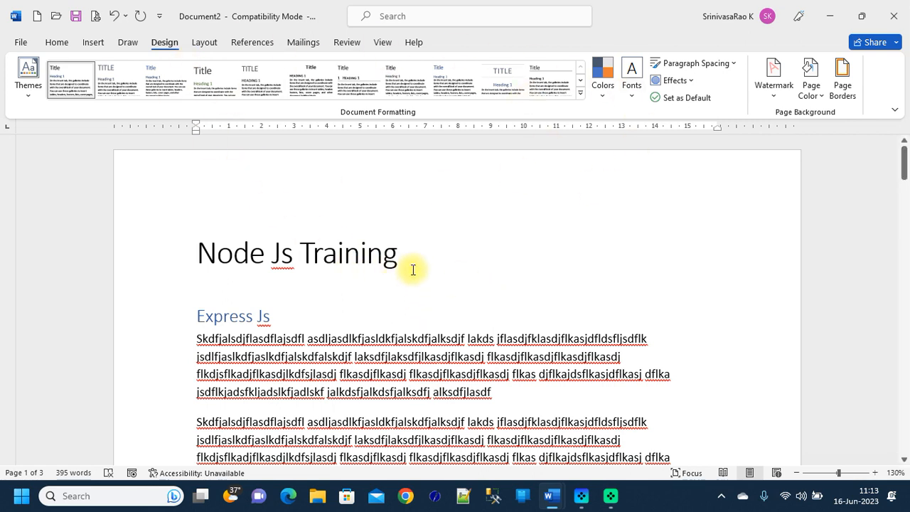
left_click(733, 64)
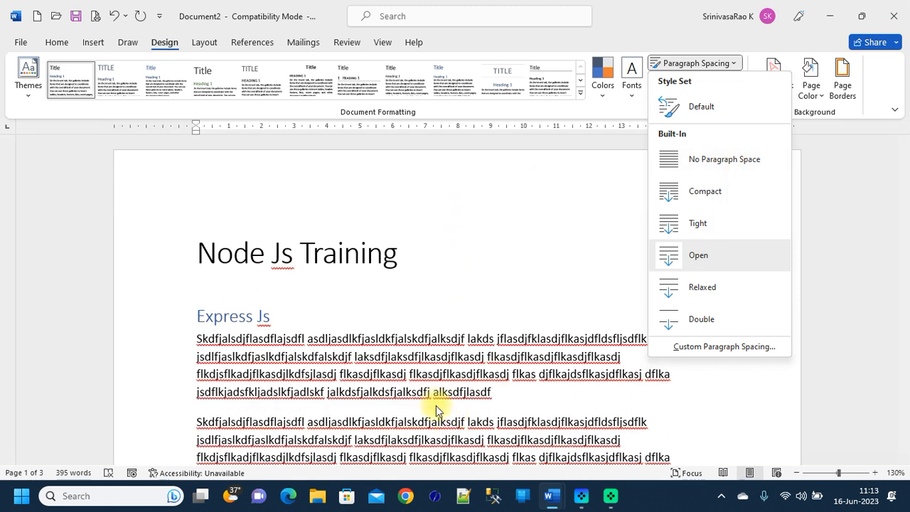
scroll(469, 357, "down", 2)
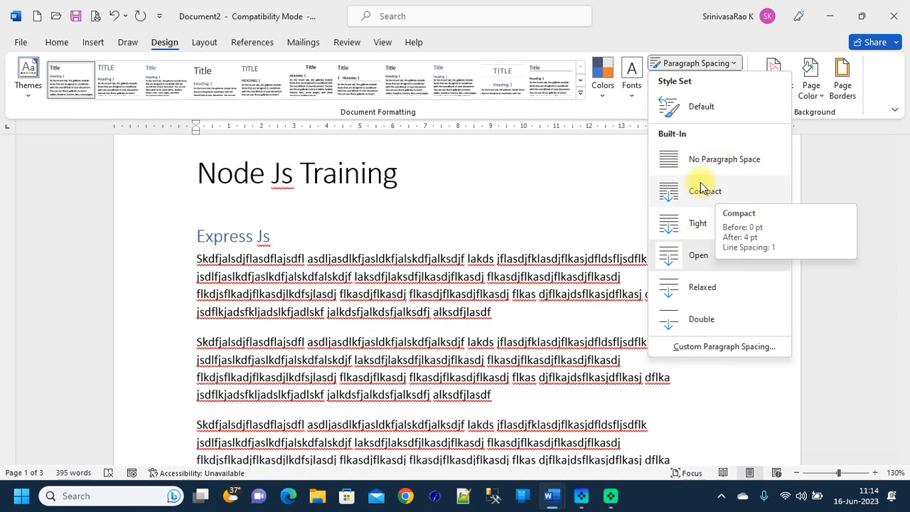
left_click(700, 114)
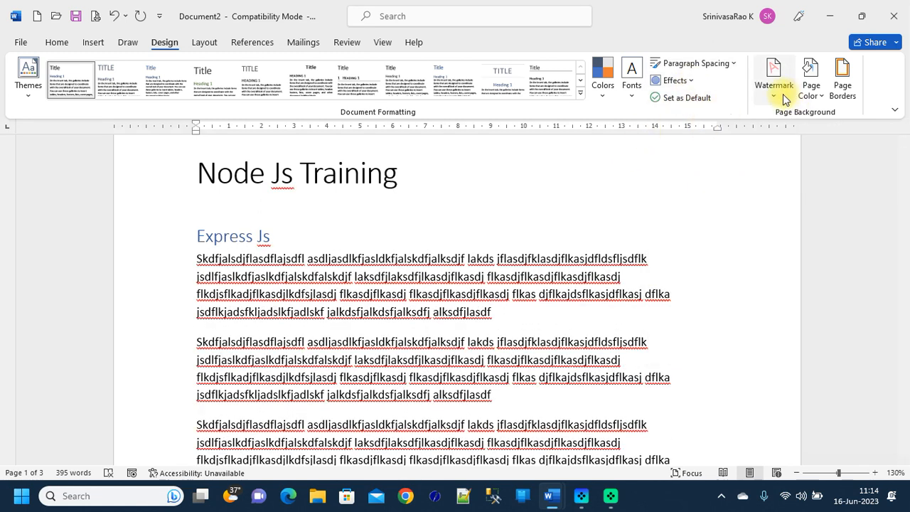
Add the built-in CONFIDENTIAL 1 watermark to the pages and replace it with CONFIDENTIAL 2
scroll(591, 251, "up", 2)
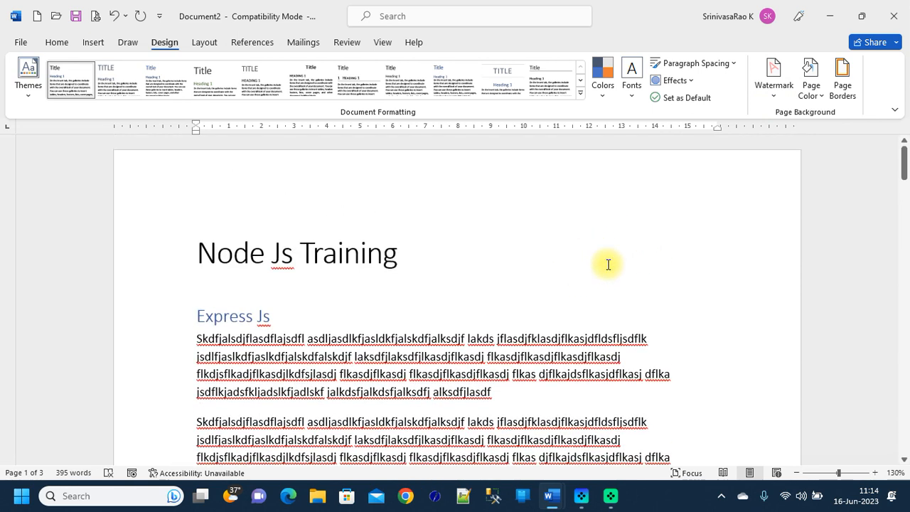
scroll(603, 260, "down", 4)
scroll(545, 277, "up", 4)
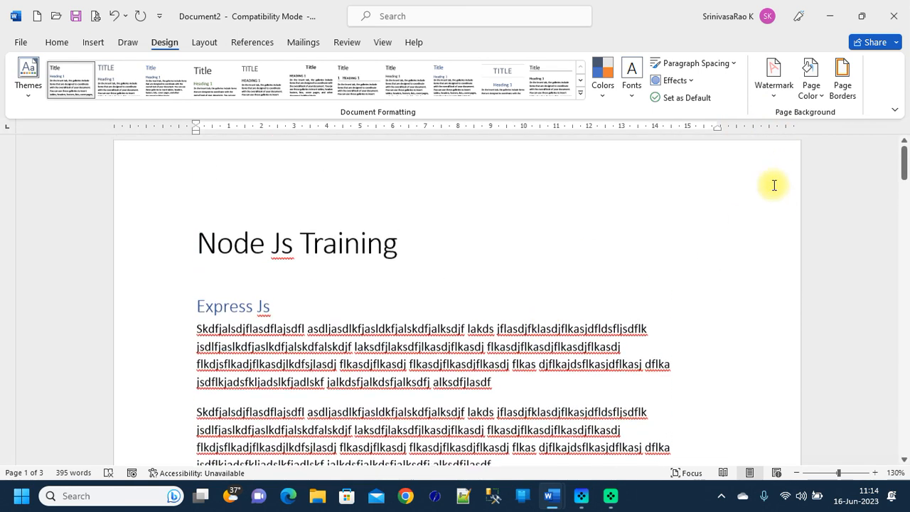
left_click(774, 98)
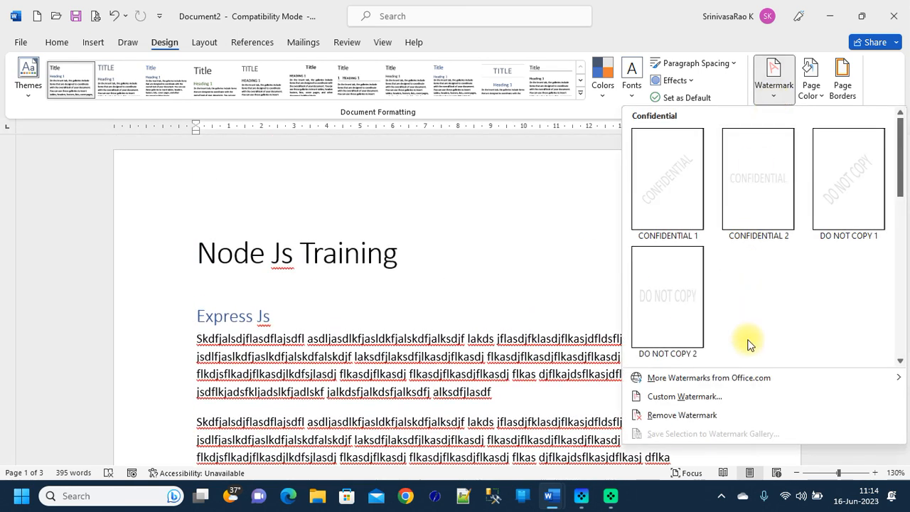
left_click(684, 204)
scroll(591, 319, "down", 4)
scroll(591, 325, "down", 2)
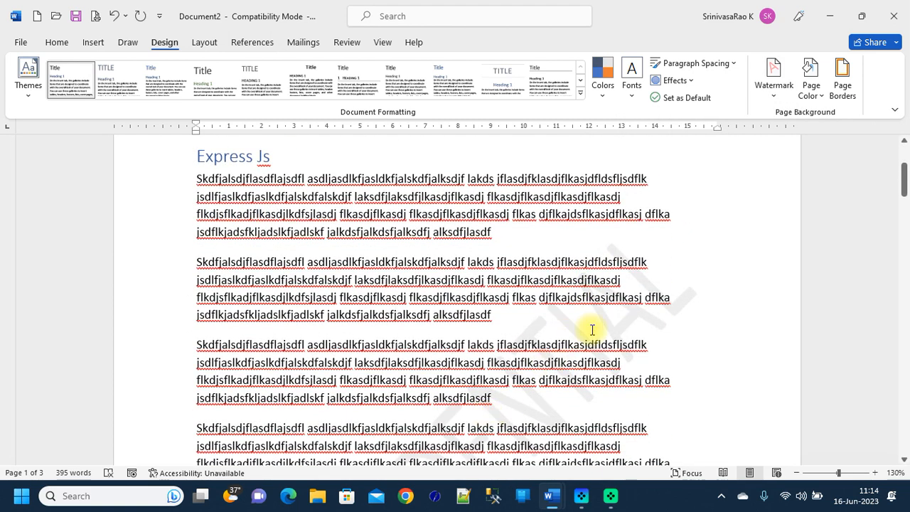
left_click(769, 98)
left_click(756, 187)
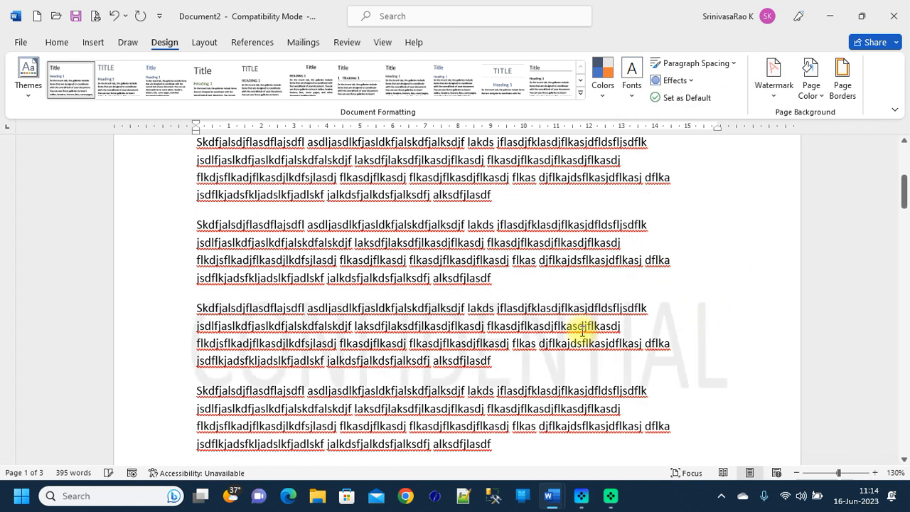
Change the page watermark to DO NOT COPY 1 and replace that with DO NOT COPY 2
left_click(774, 99)
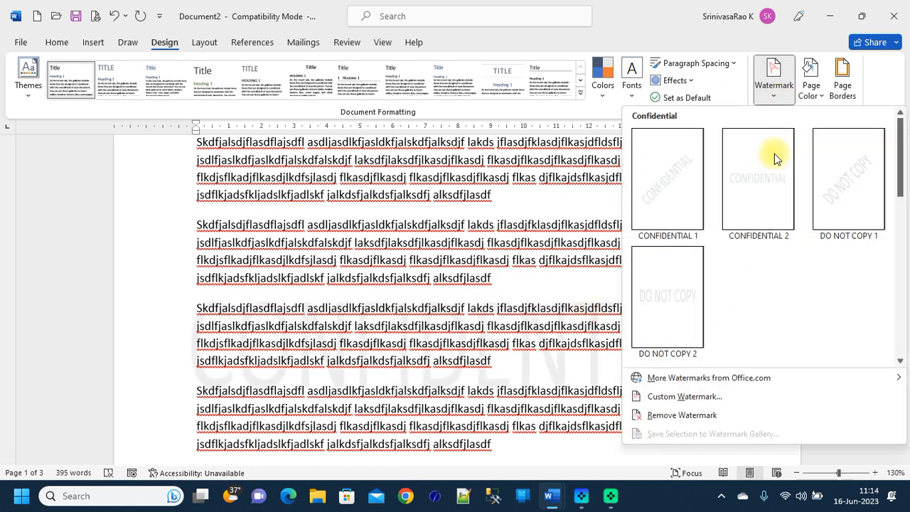
left_click(838, 193)
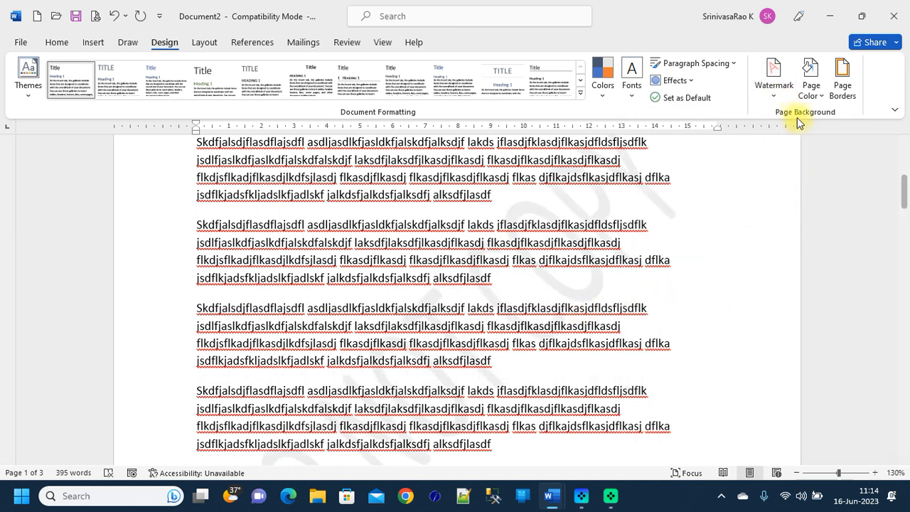
left_click(775, 98)
left_click(674, 318)
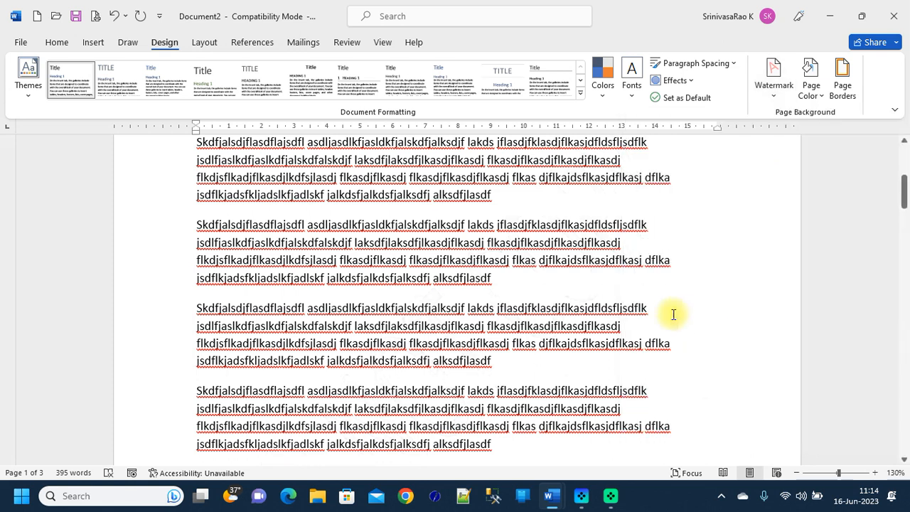
Apply a custom text watermark reading "KKCC INFO SYSTEMS" at size 48 in red, with the semitransparent option turned off
left_click(772, 103)
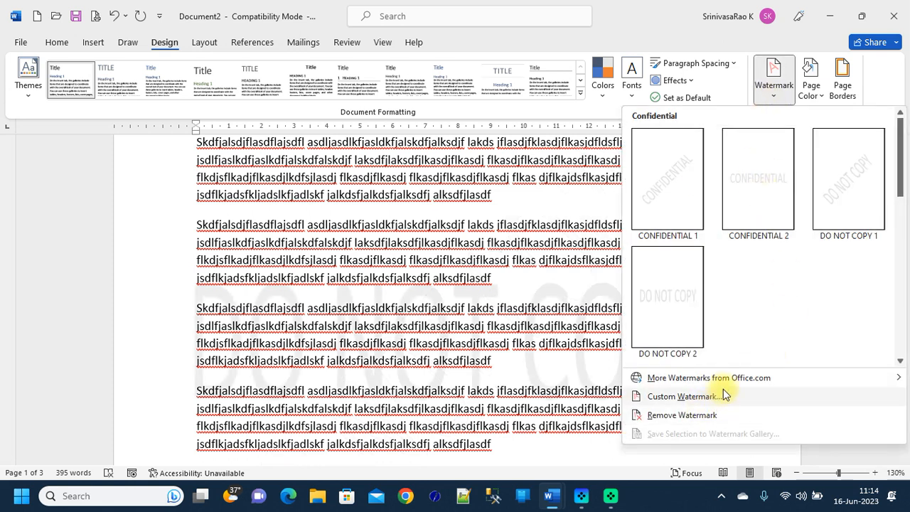
left_click(663, 397)
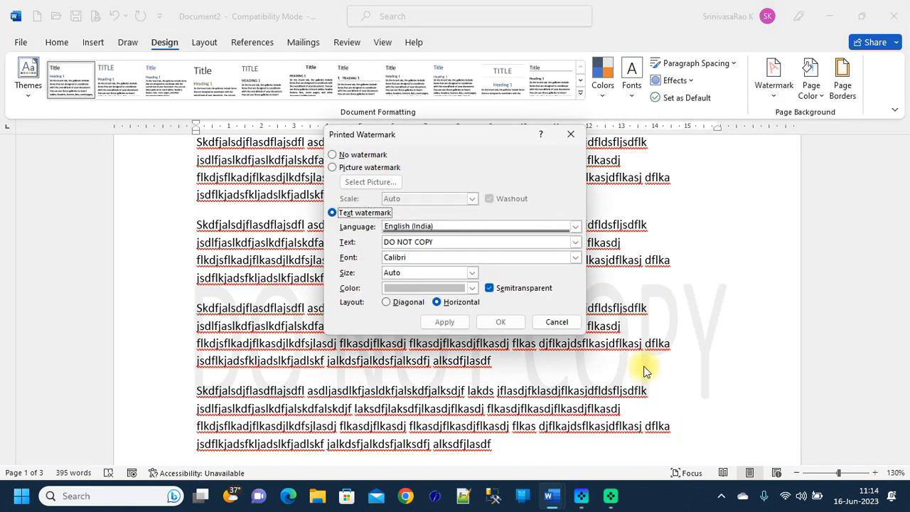
left_click_drag(443, 240, 319, 240)
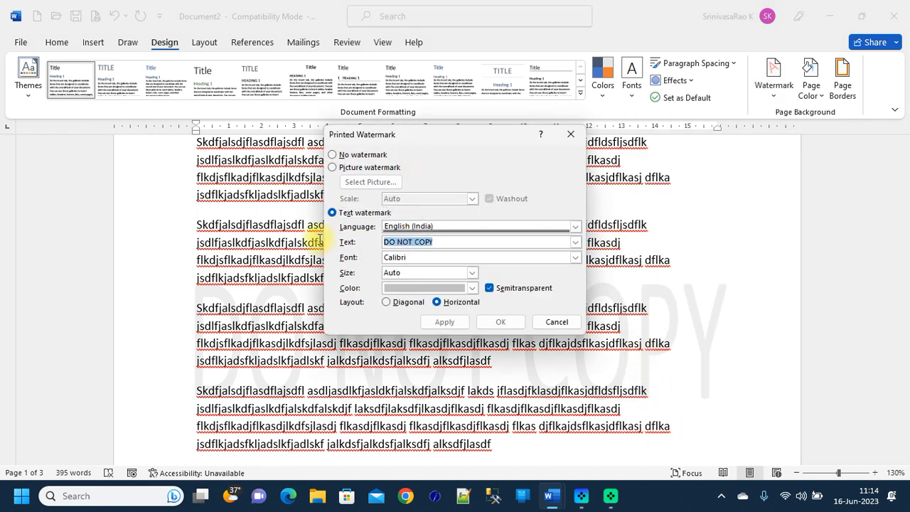
type("KKCC INFO SYSTEMS")
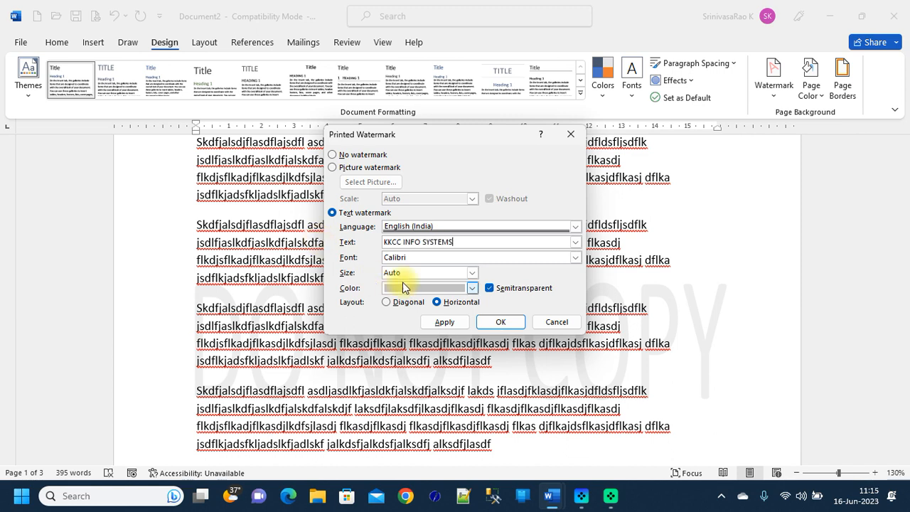
left_click(471, 274)
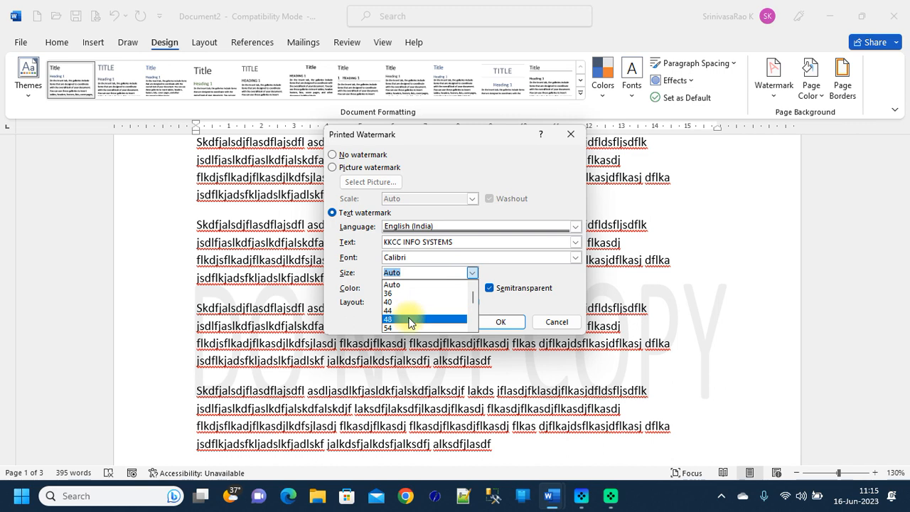
left_click(406, 319)
left_click(472, 290)
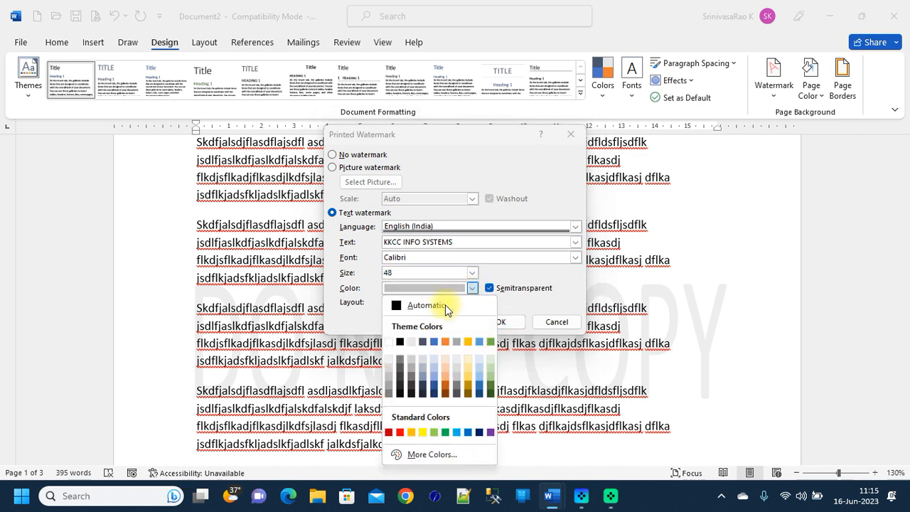
left_click(399, 430)
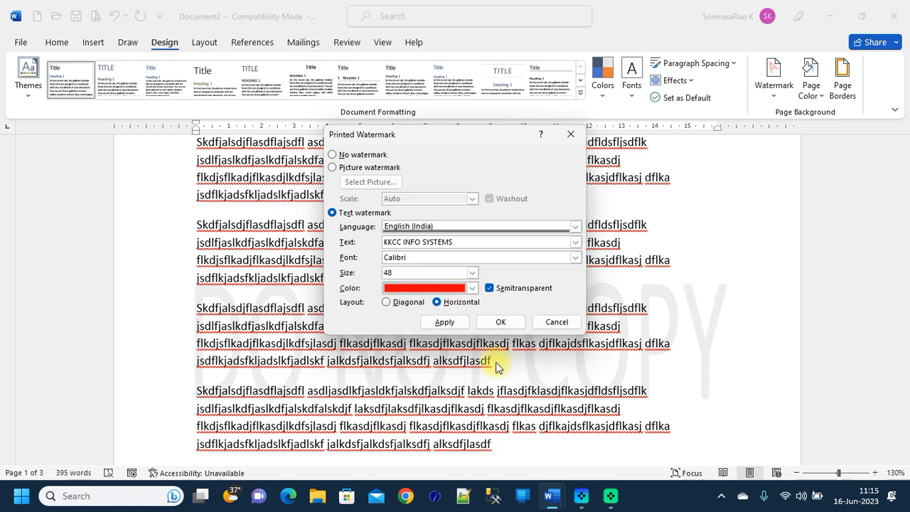
left_click(523, 291)
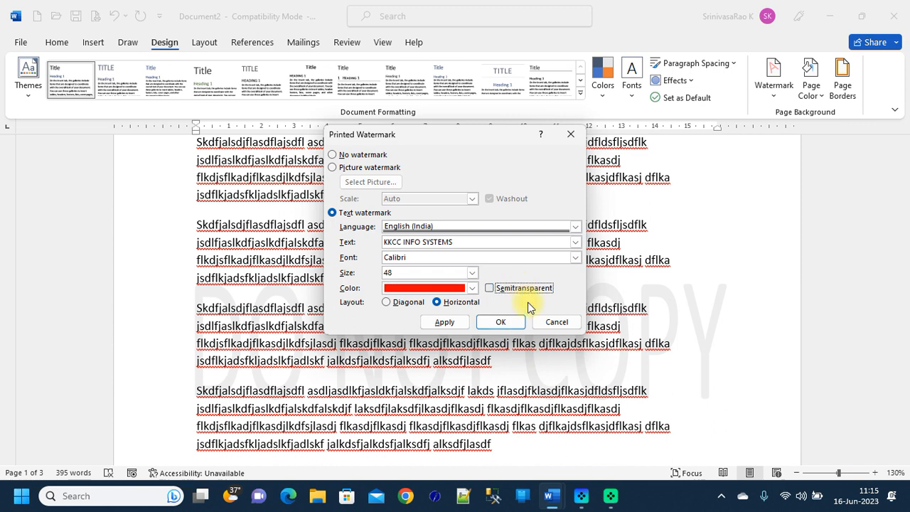
left_click(446, 323)
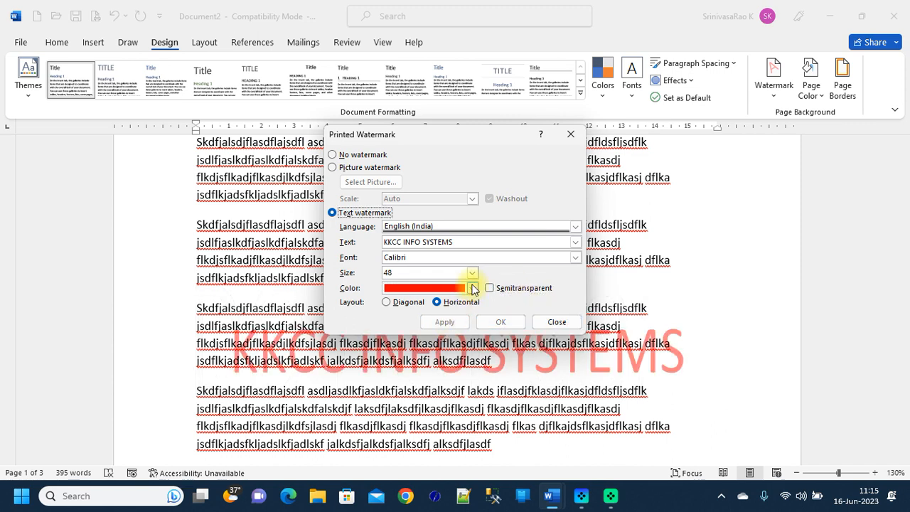
Make the red text watermark semitransparent, and remove it from the document by applying the No watermark option
left_click(489, 287)
left_click(446, 324)
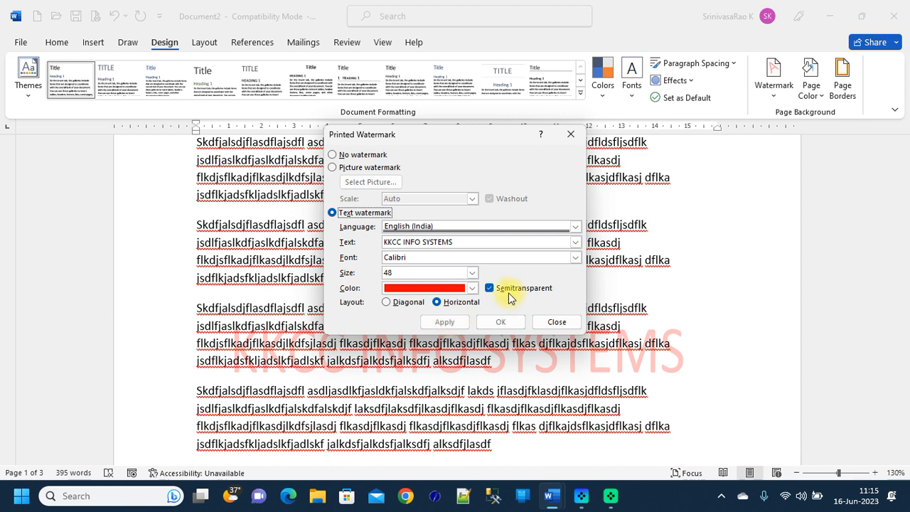
left_click(338, 156)
left_click(447, 323)
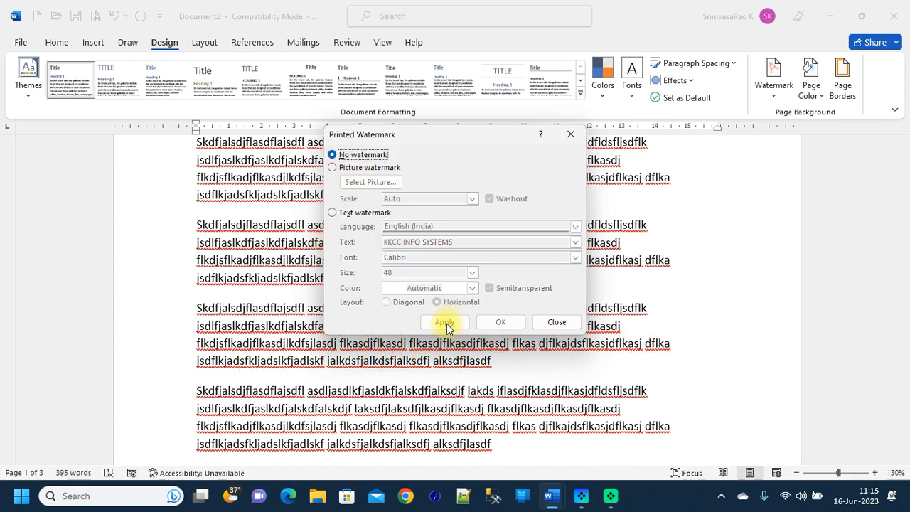
Apply a picture watermark using the duckling photo from the Animals category of Bing Image Search, with Auto scale and Washout on
left_click(362, 168)
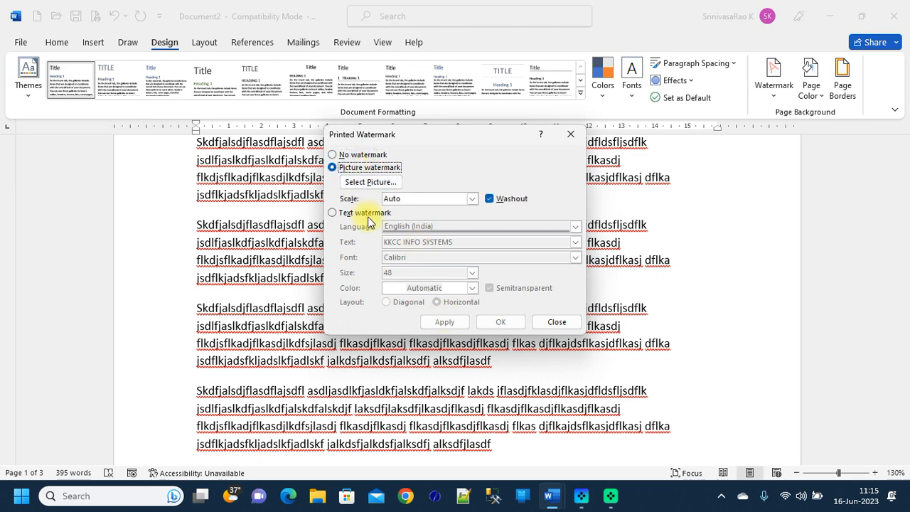
left_click(371, 182)
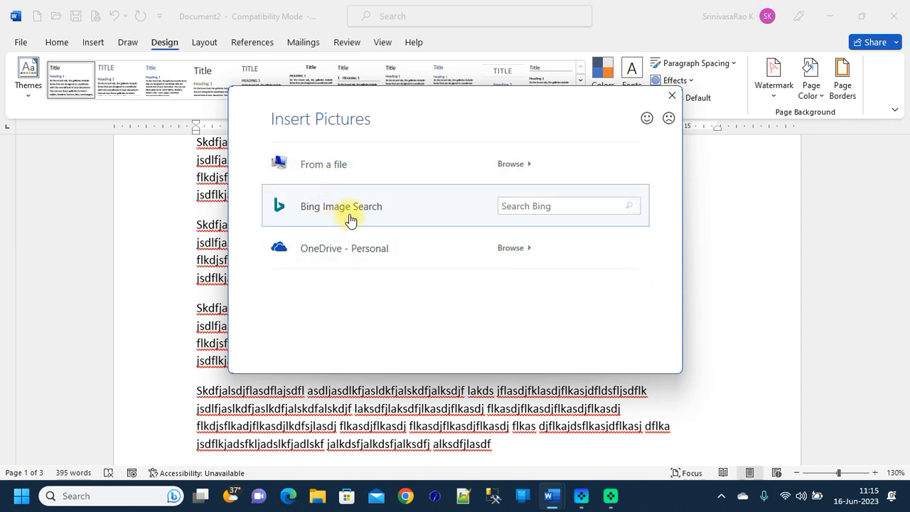
left_click(620, 246)
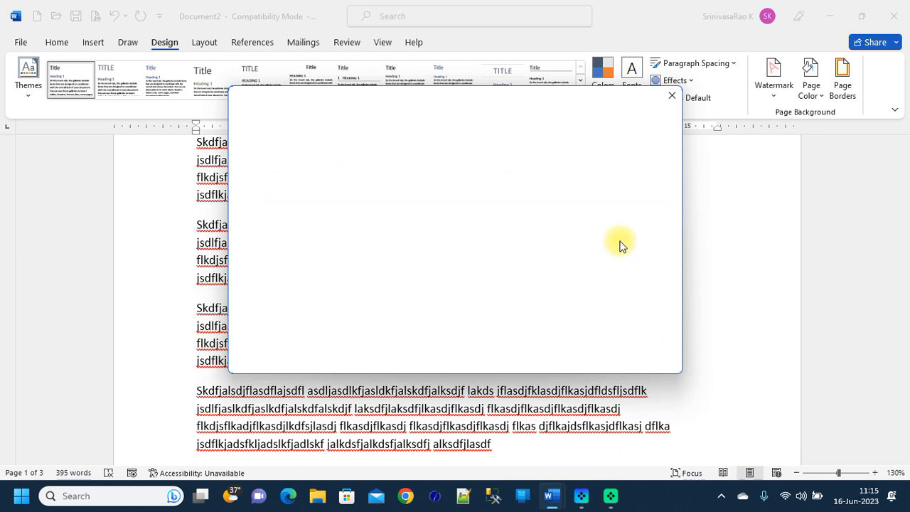
left_click(408, 259)
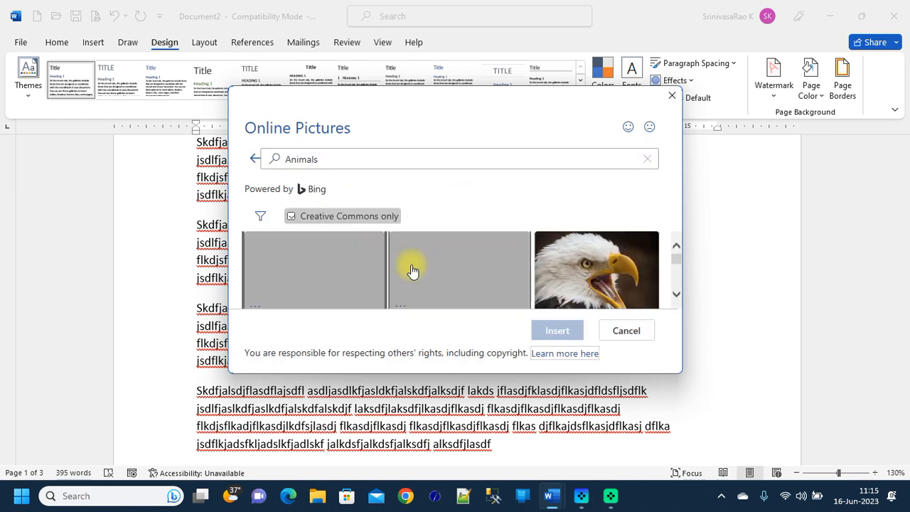
left_click(332, 278)
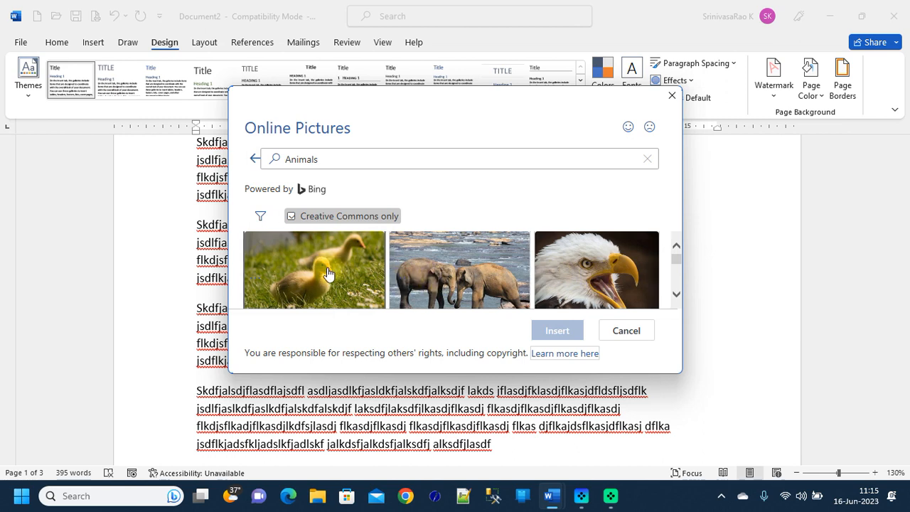
left_click(557, 330)
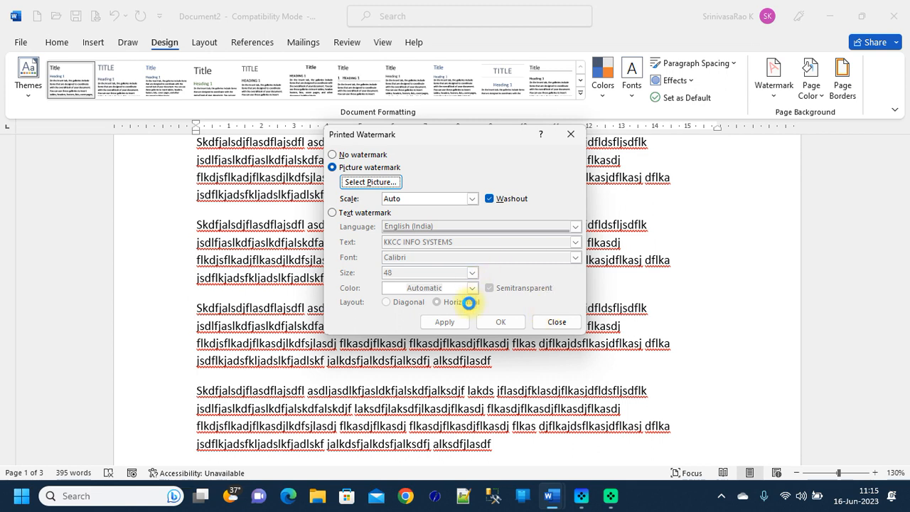
left_click(444, 321)
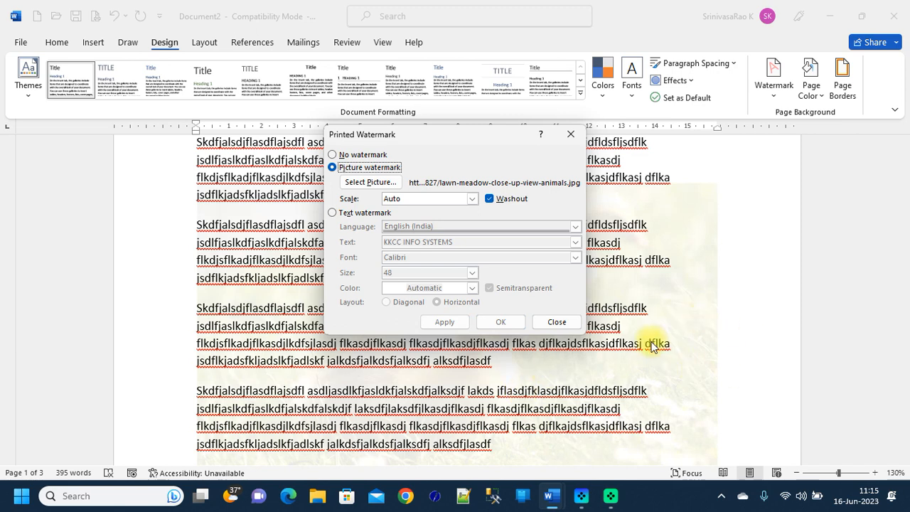
Apply the duckling picture watermark without Washout, and reapply it with Washout turned back on
left_click(489, 198)
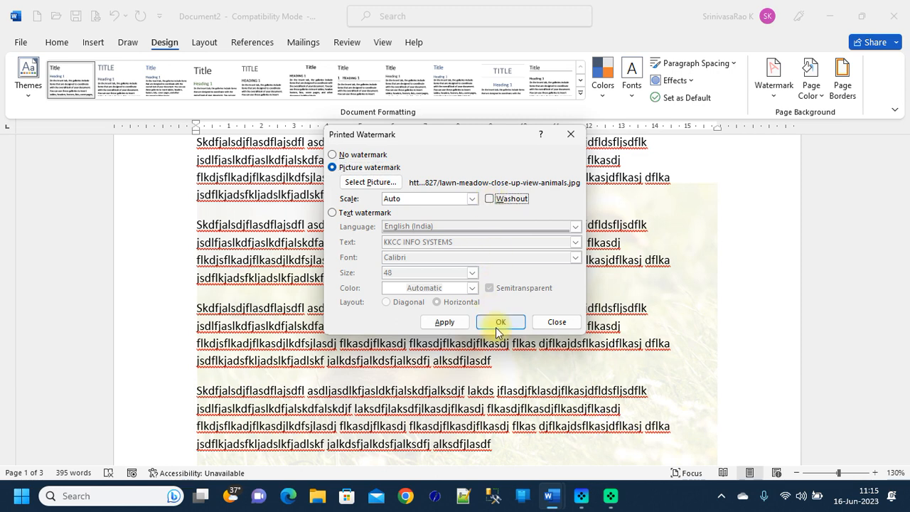
left_click(434, 325)
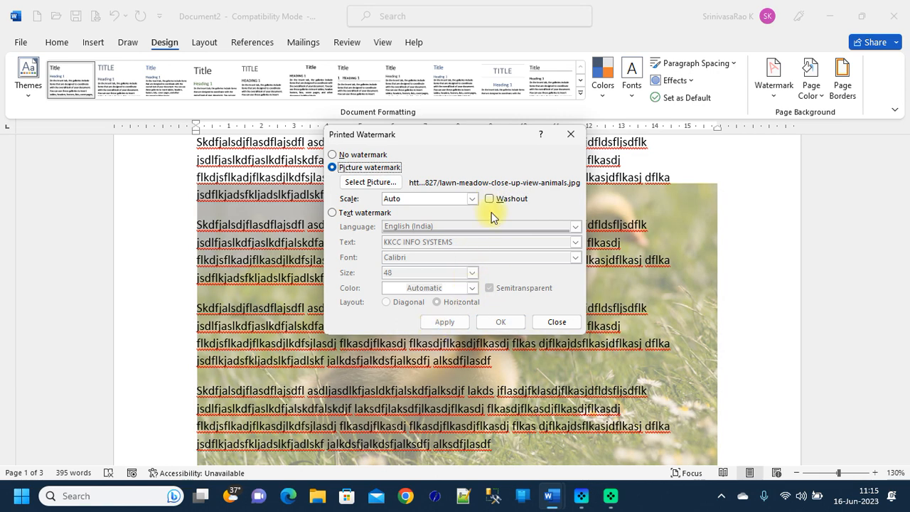
left_click(490, 199)
left_click(442, 324)
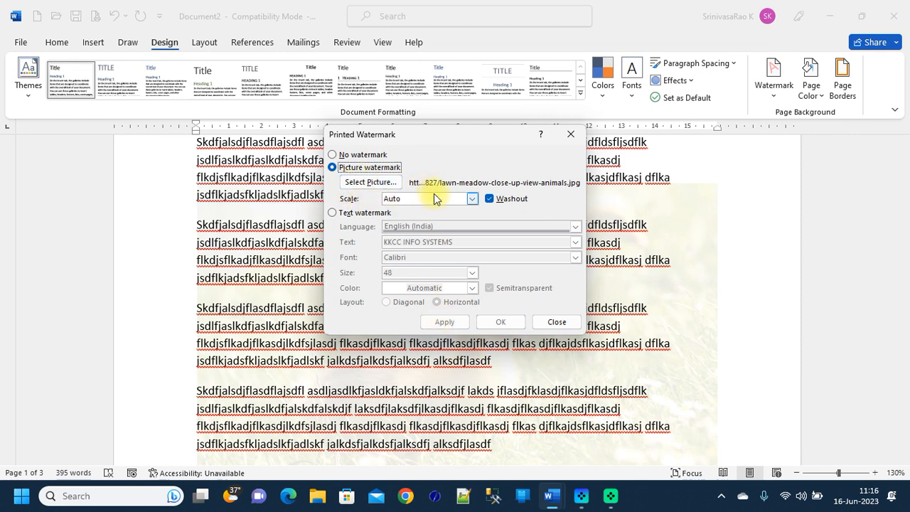
Replace the picture with the "KKCC INFO SYSTEMS" text watermark in a custom light red, semitransparent and horizontal
left_click(356, 214)
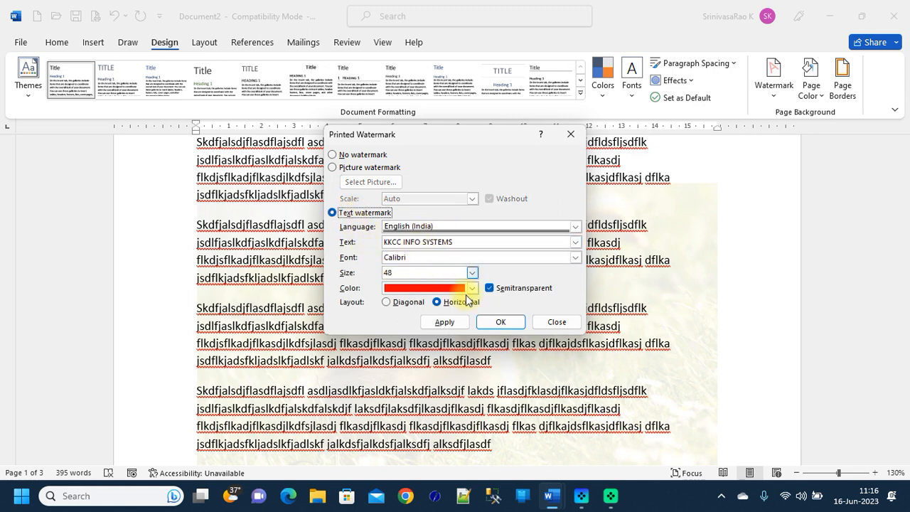
left_click(472, 288)
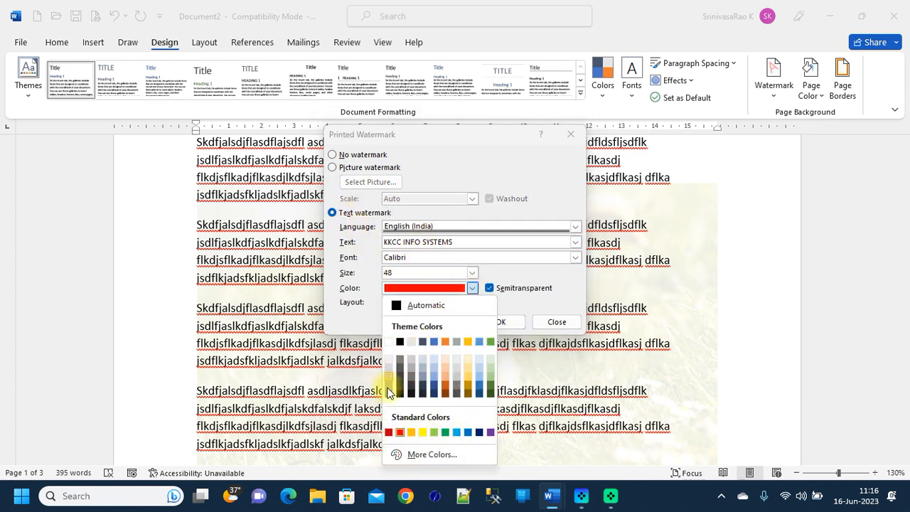
left_click(427, 455)
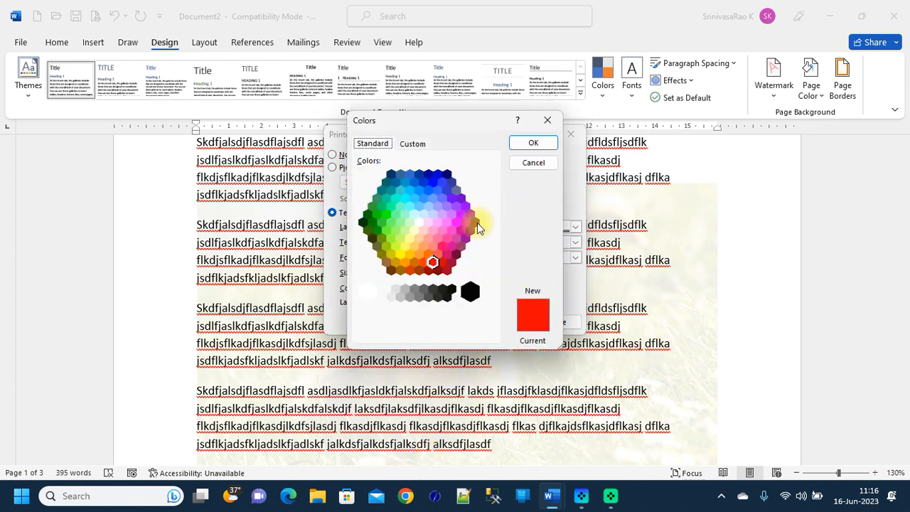
left_click(435, 225)
left_click(432, 248)
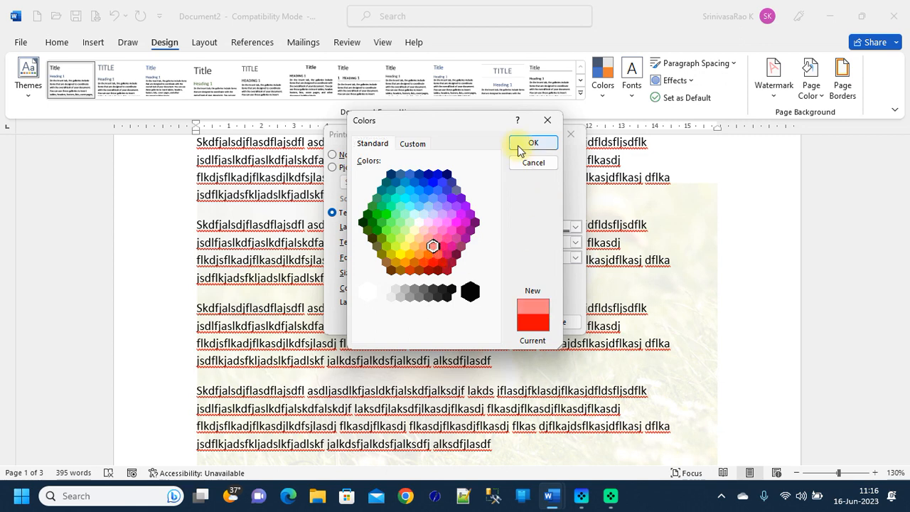
left_click(533, 143)
left_click(444, 324)
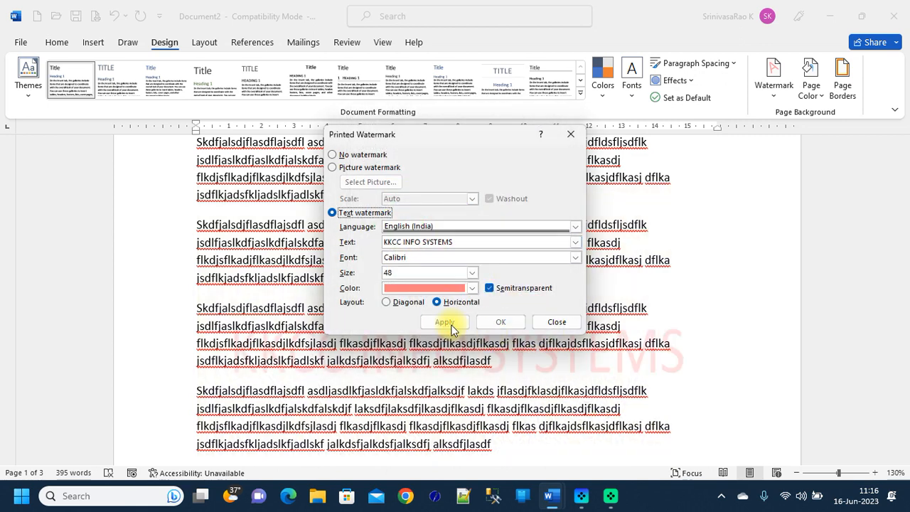
Apply the Diagonal layout to the text watermark, and switch it back to Horizontal
left_click(387, 302)
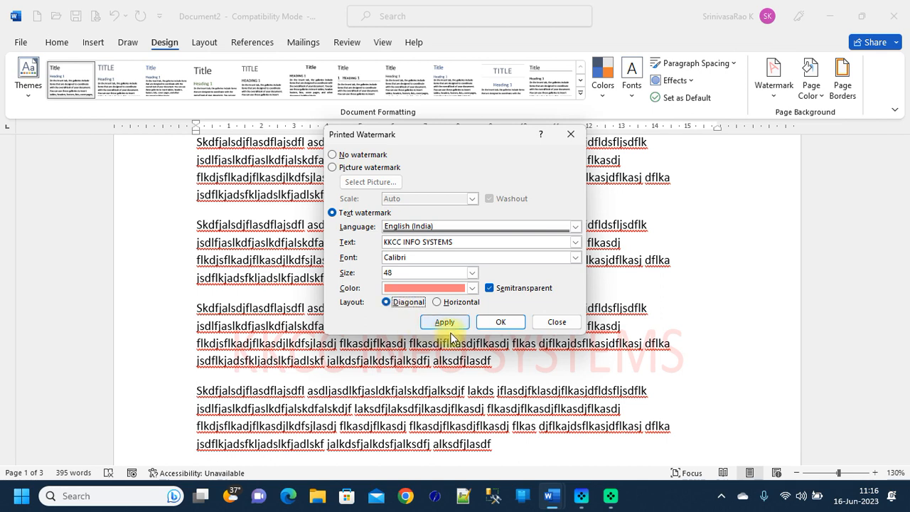
left_click(445, 323)
left_click(436, 302)
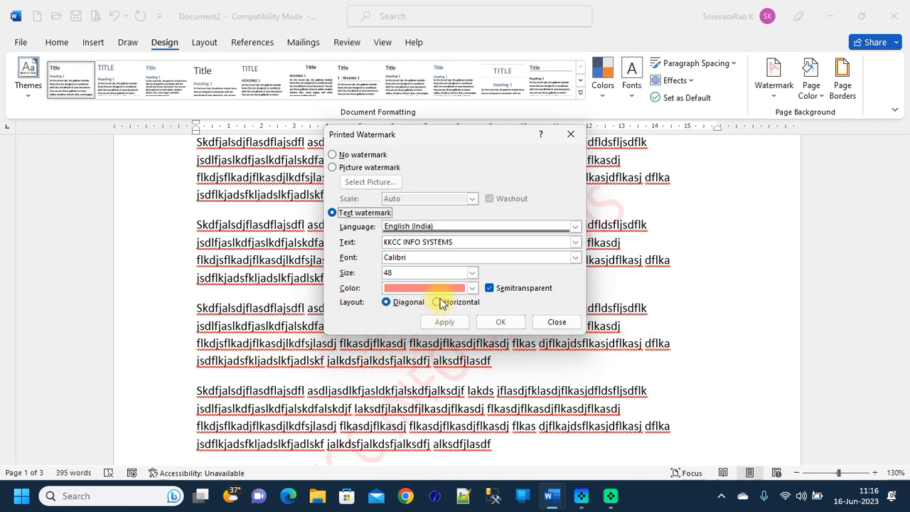
left_click(448, 322)
left_click(447, 323)
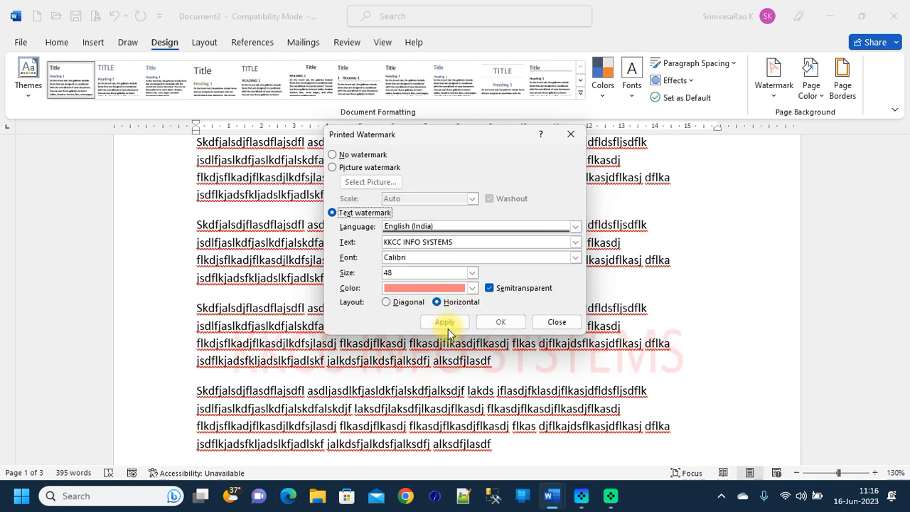
Change the text watermark's font to Cambria and apply it with the Diagonal layout
left_click(575, 257)
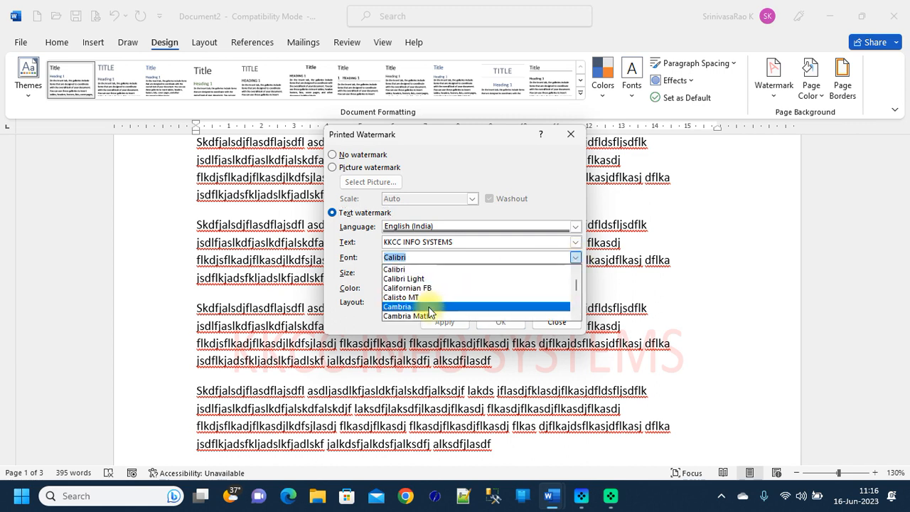
left_click(429, 307)
left_click(445, 322)
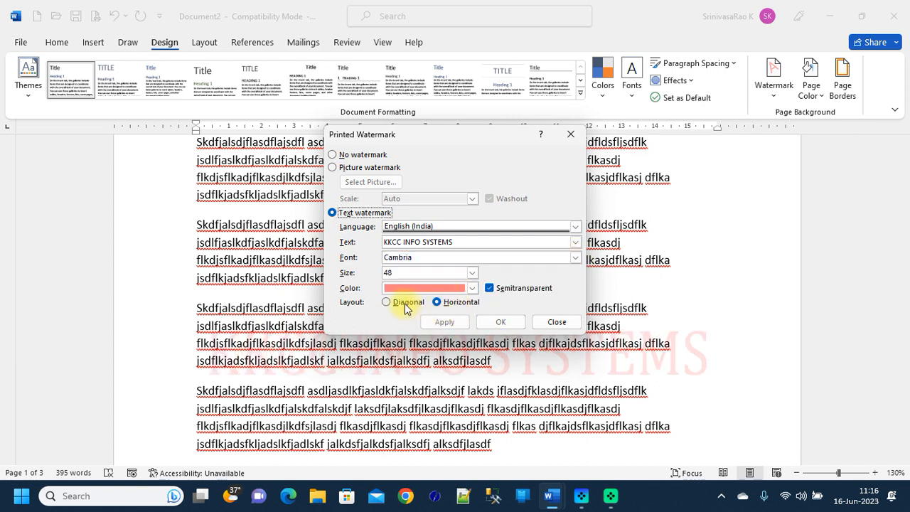
left_click(405, 304)
left_click(444, 321)
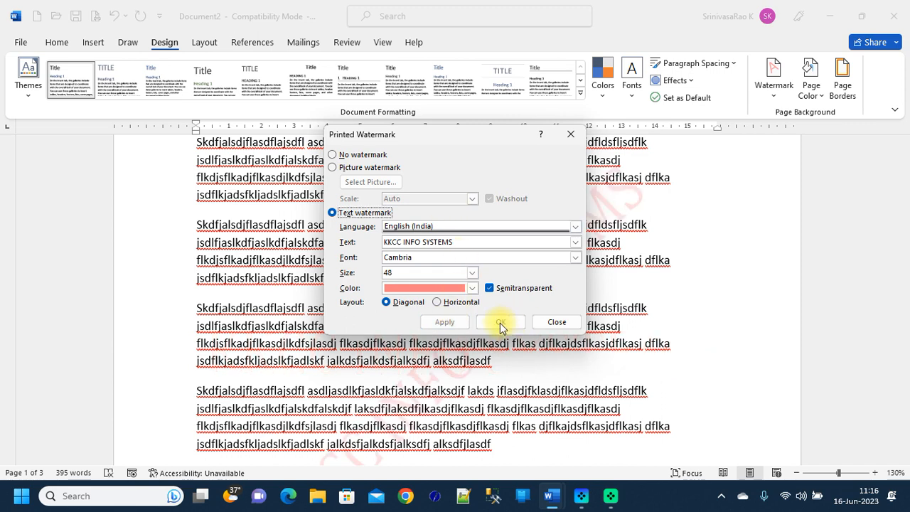
Remove the text watermark by applying No watermark, and run Remove Watermark on the document as well
left_click(362, 155)
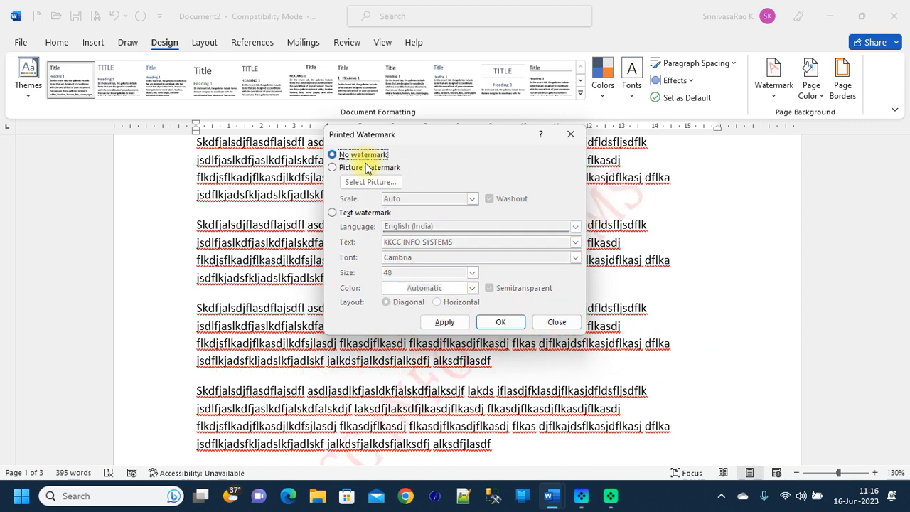
left_click(444, 321)
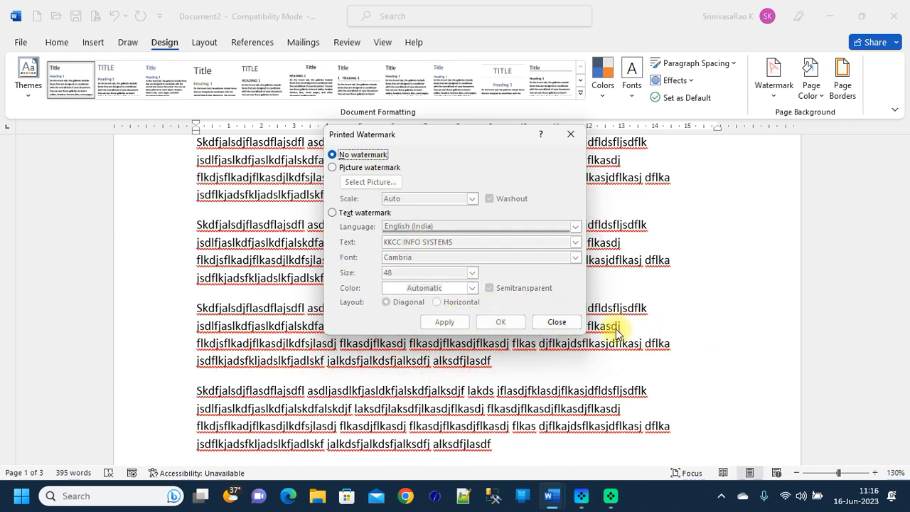
left_click(561, 321)
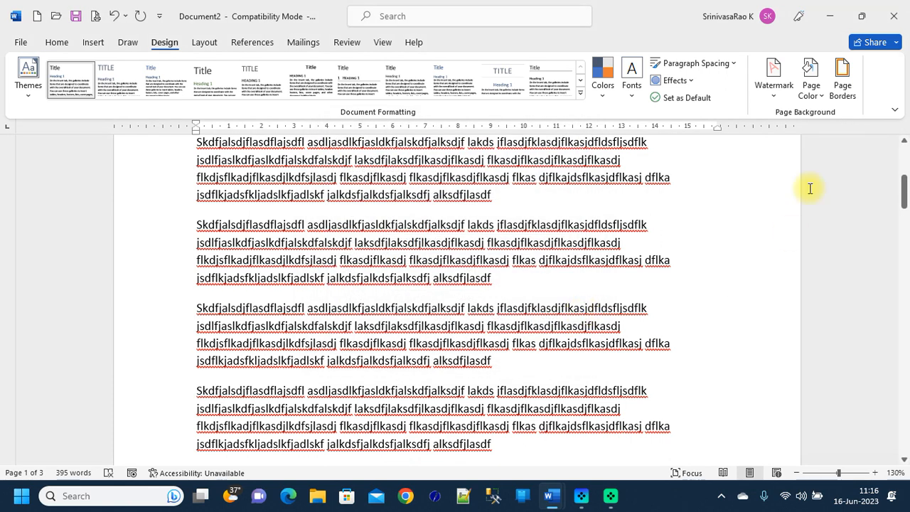
left_click(774, 99)
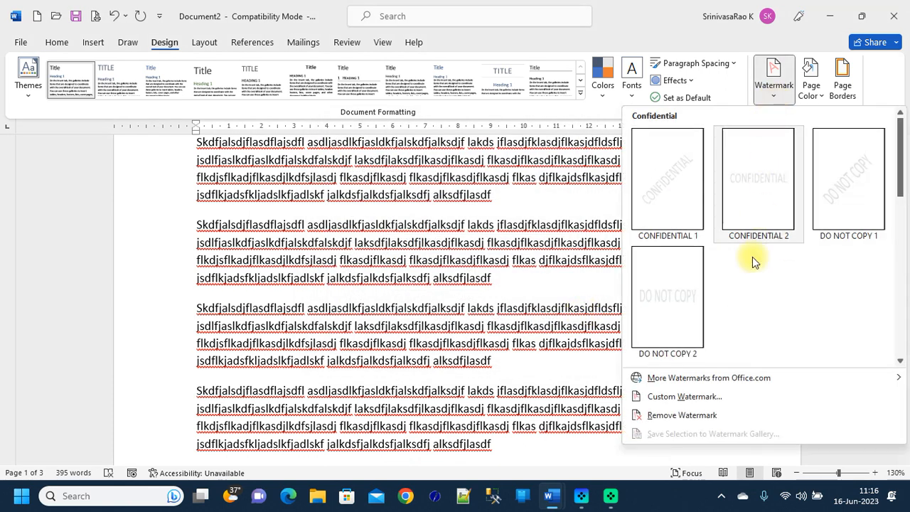
left_click(673, 416)
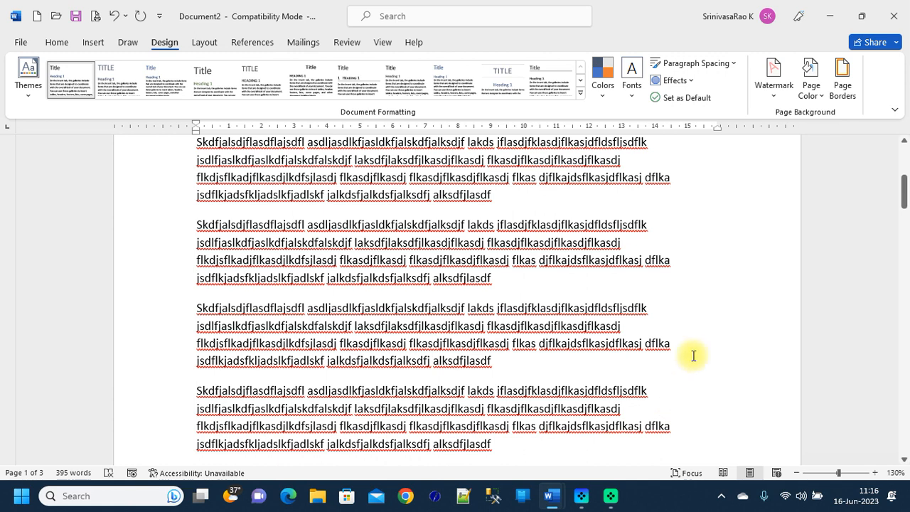
Set the page color to a light pink from the standard color palette, and reset it to No Color
left_click(823, 98)
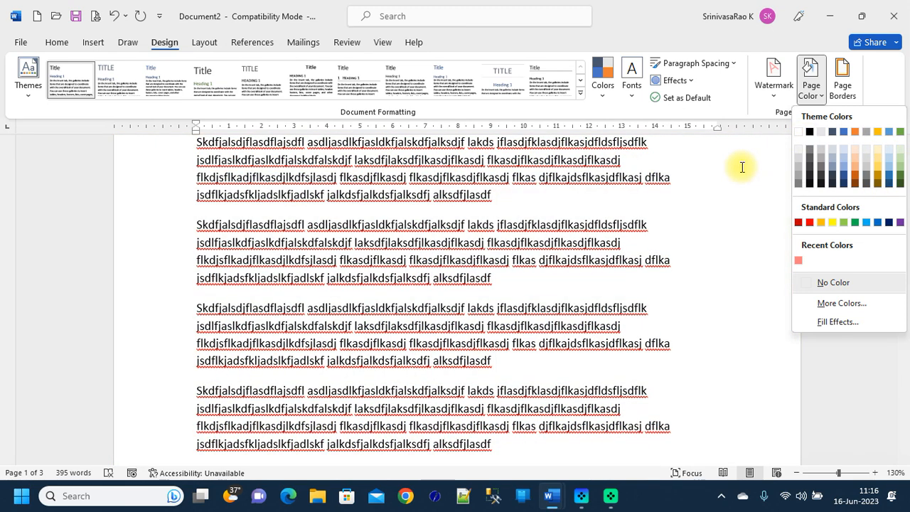
left_click(742, 167)
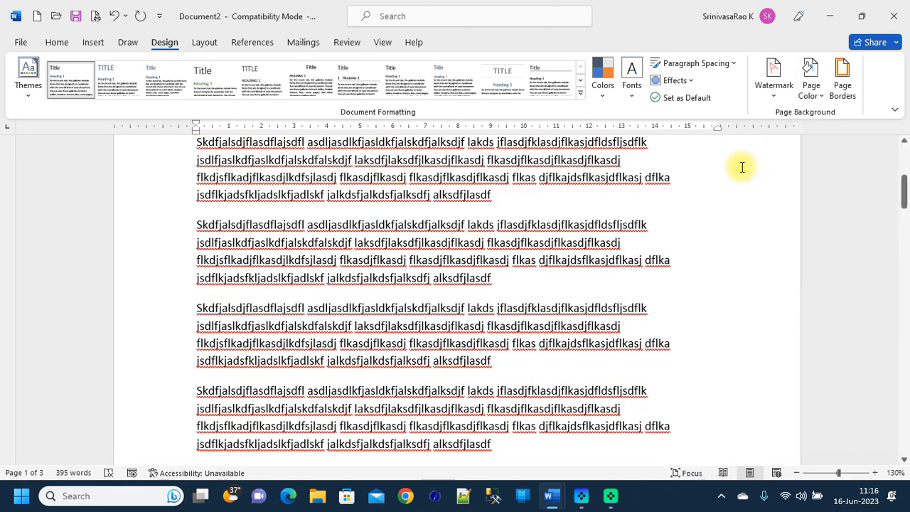
left_click(811, 90)
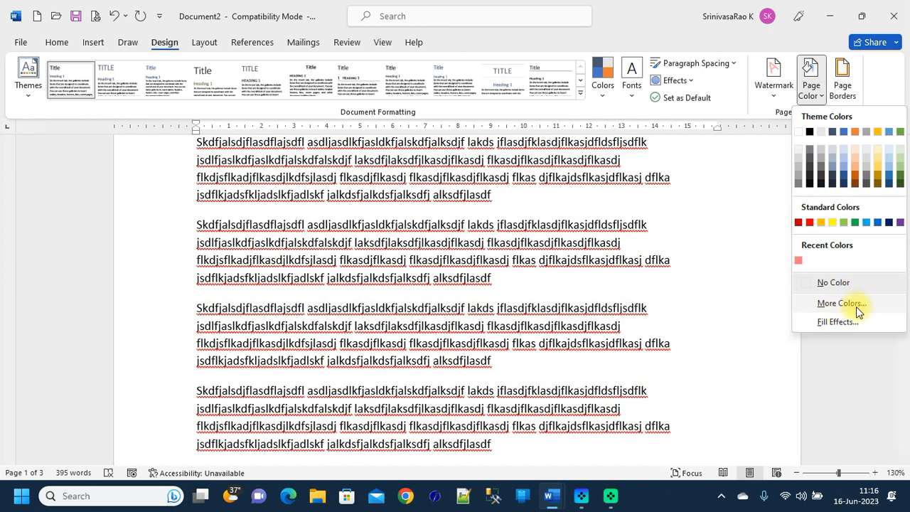
left_click(840, 303)
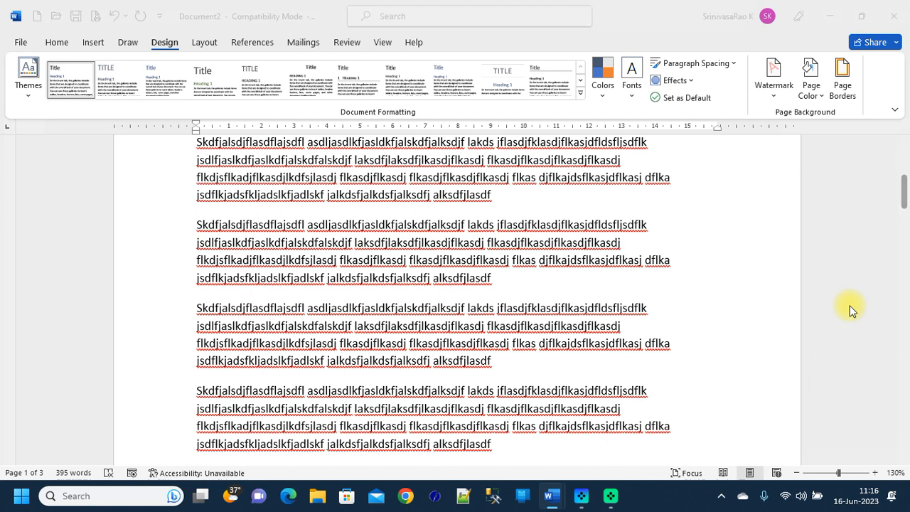
left_click(438, 224)
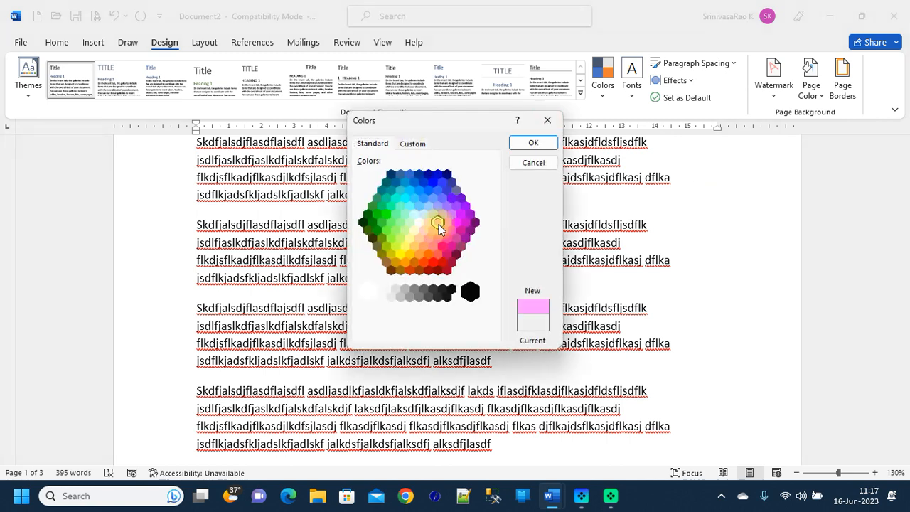
left_click(533, 143)
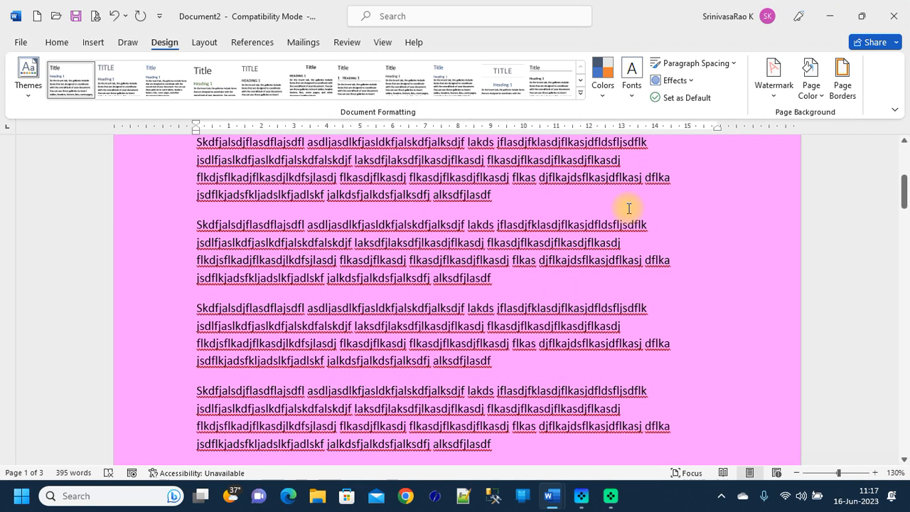
left_click(811, 89)
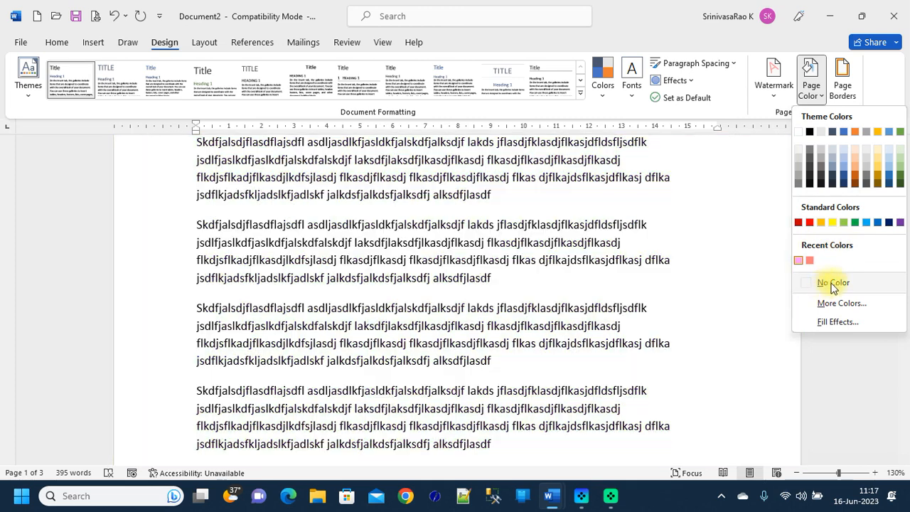
left_click(829, 282)
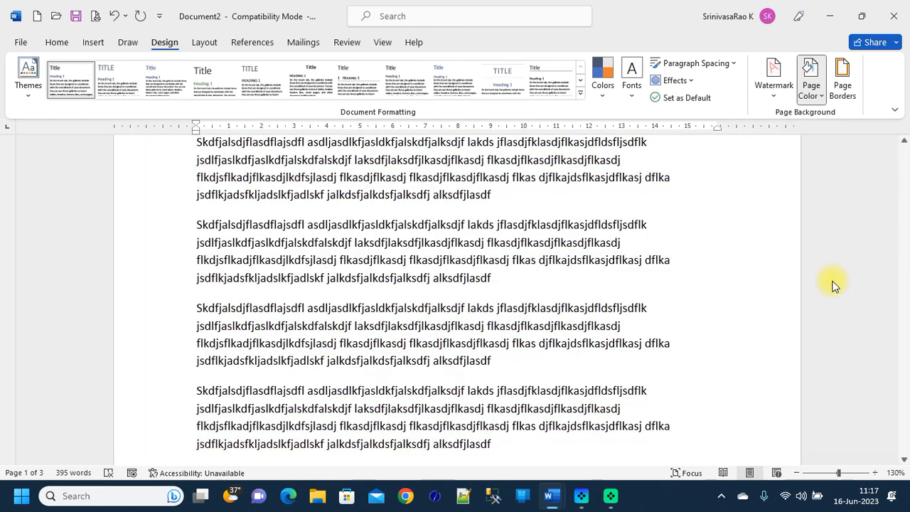
Set up a one-color red gradient as the page color's fill effect, with the shade moved toward Light
left_click(818, 98)
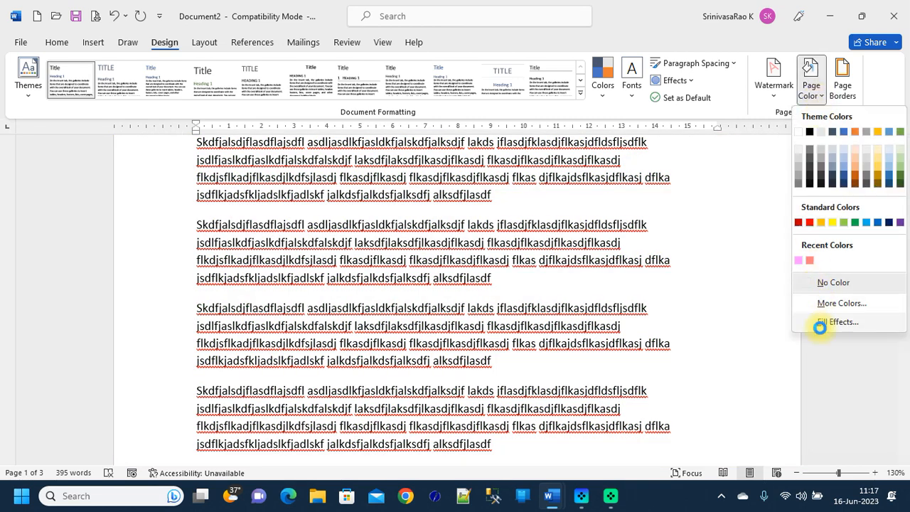
left_click(819, 324)
left_click_drag(406, 89, 646, 61)
left_click(587, 112)
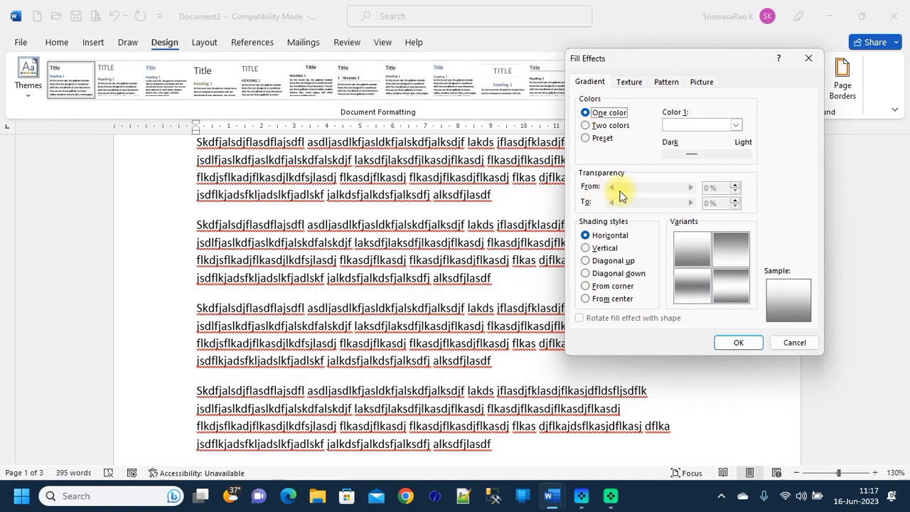
left_click(734, 126)
left_click(680, 248)
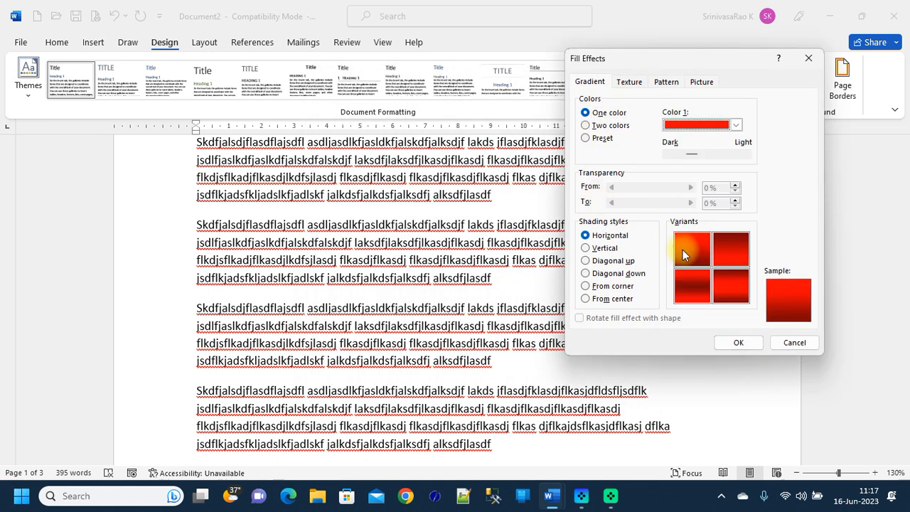
left_click_drag(706, 155, 736, 153)
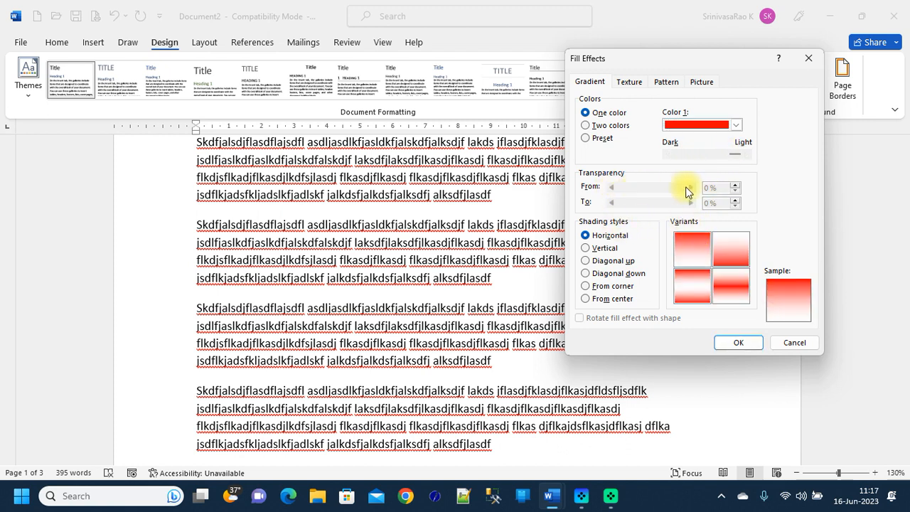
Try the Vertical and Diagonal up shading styles for the gradient, and apply it to the page with Diagonal down
left_click(596, 250)
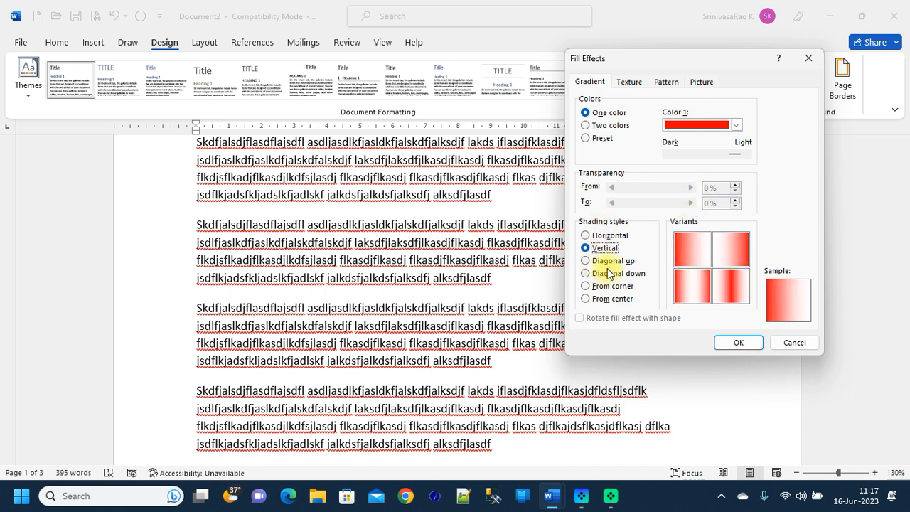
left_click(603, 261)
left_click(599, 275)
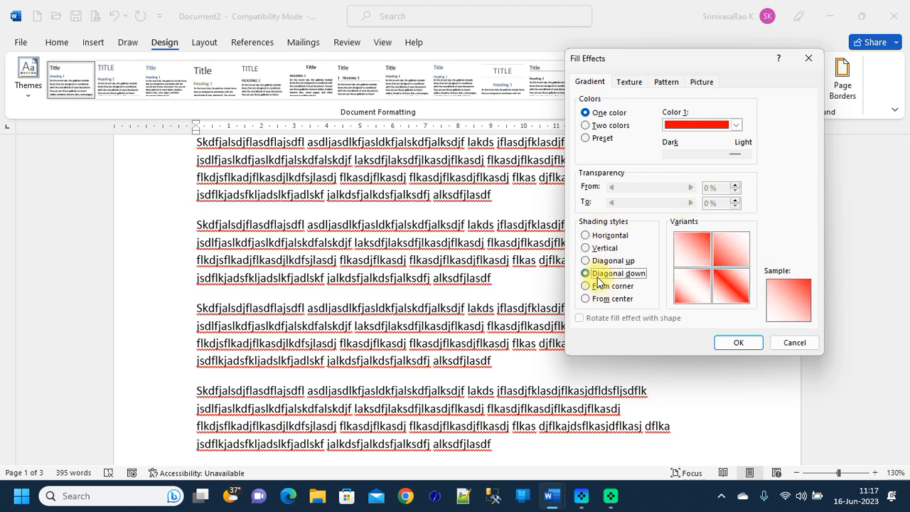
left_click(736, 342)
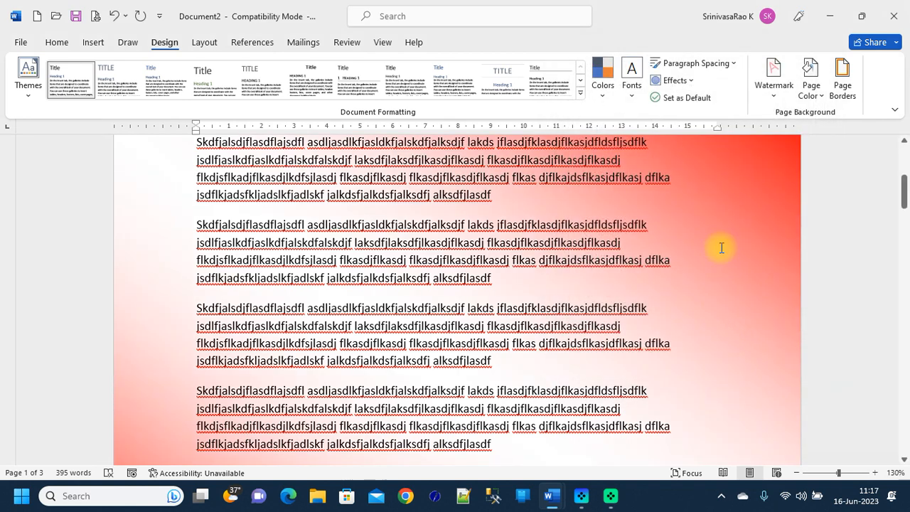
Change the page fill to a two-color gradient with green as Color 2, and apply it with the From corner shading style
left_click(821, 93)
left_click(825, 320)
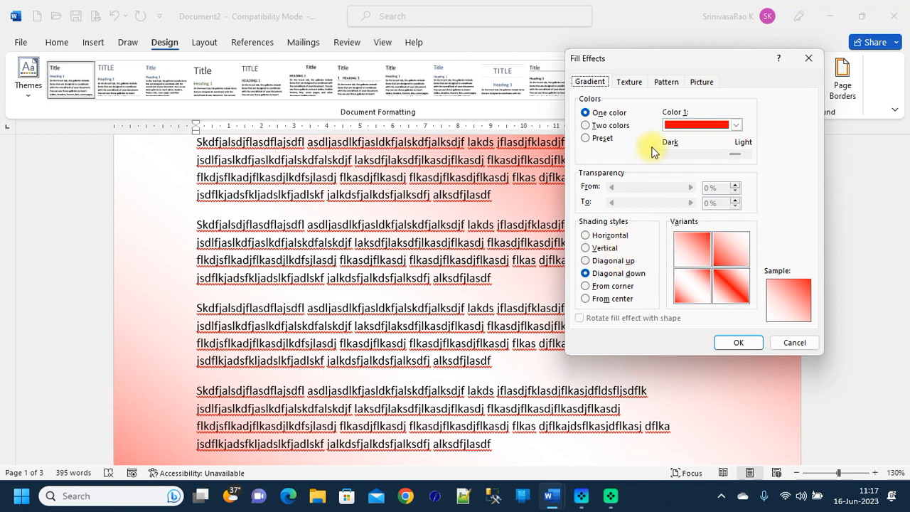
left_click(604, 125)
left_click(736, 152)
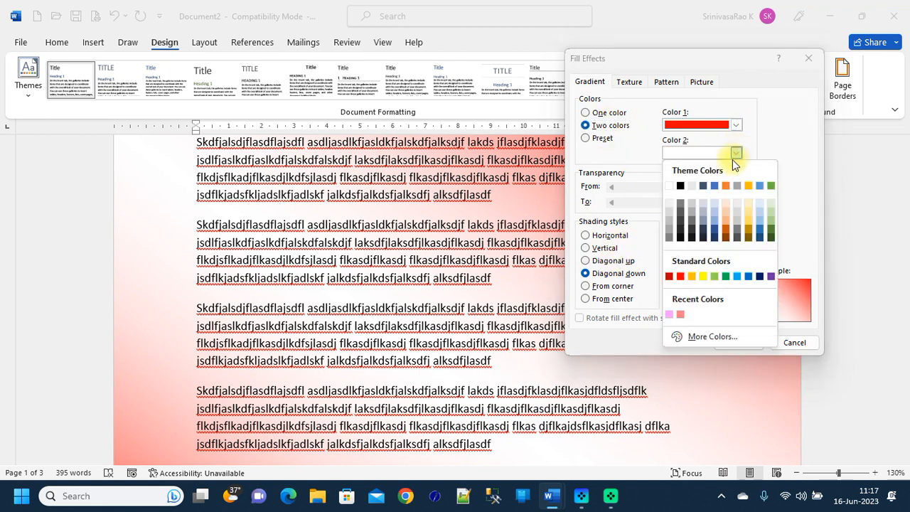
left_click(720, 277)
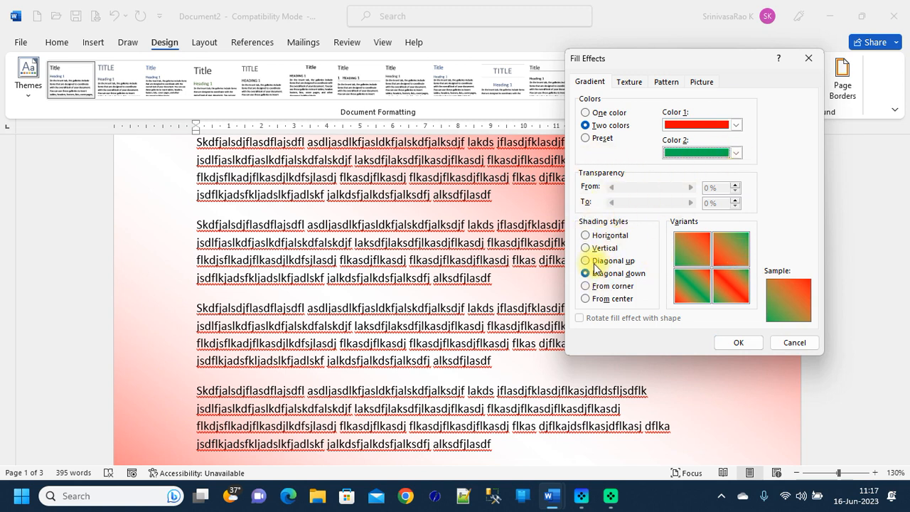
left_click(587, 286)
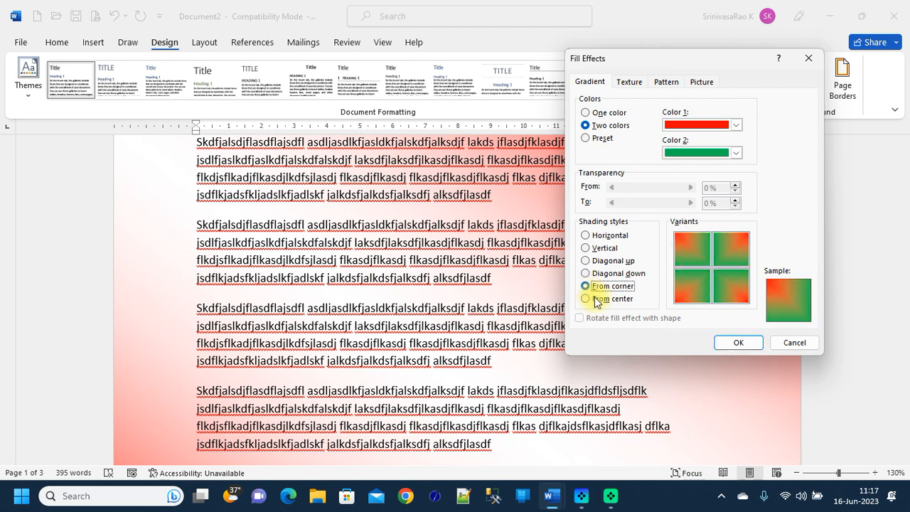
left_click(736, 345)
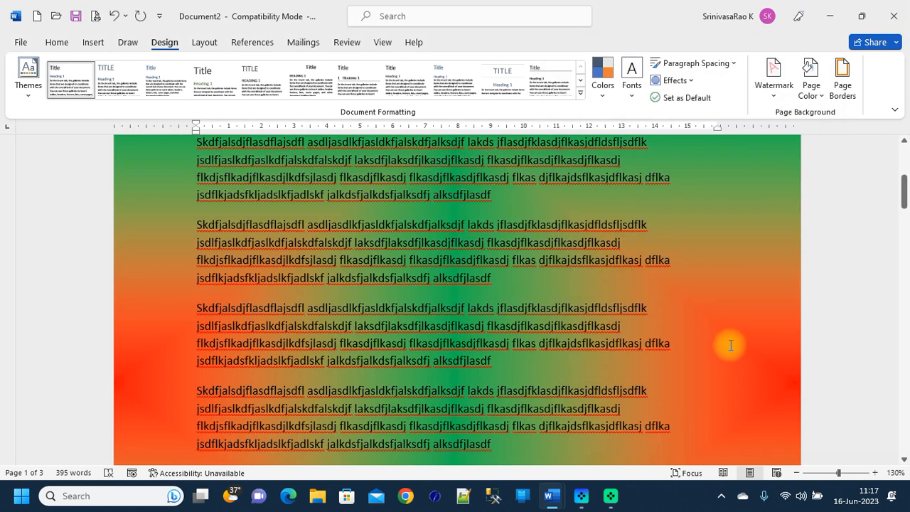
Replace the page's gradient fill with the beige speckled paper texture
left_click(815, 100)
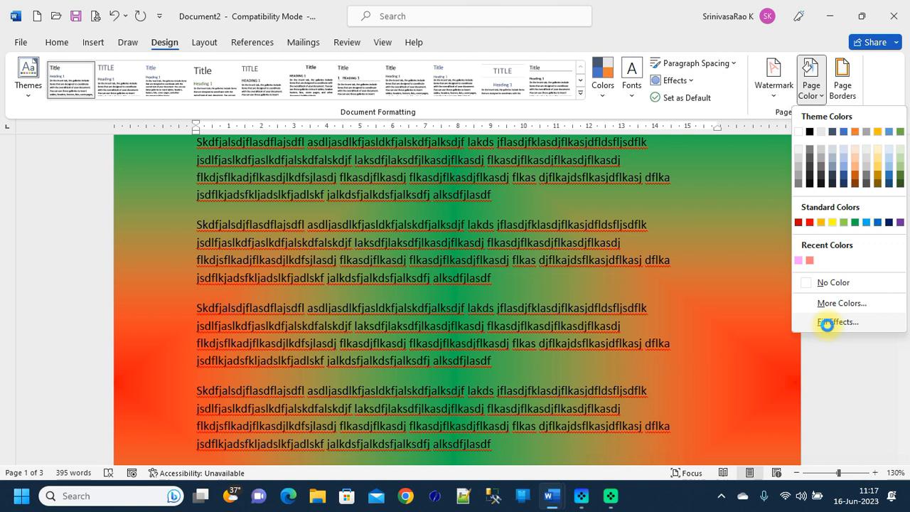
left_click(827, 321)
left_click(629, 82)
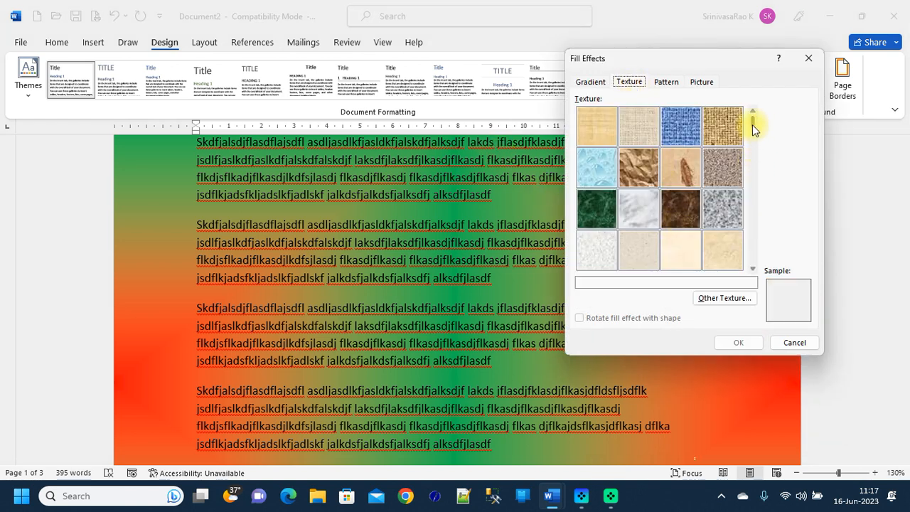
left_click_drag(752, 124, 748, 264)
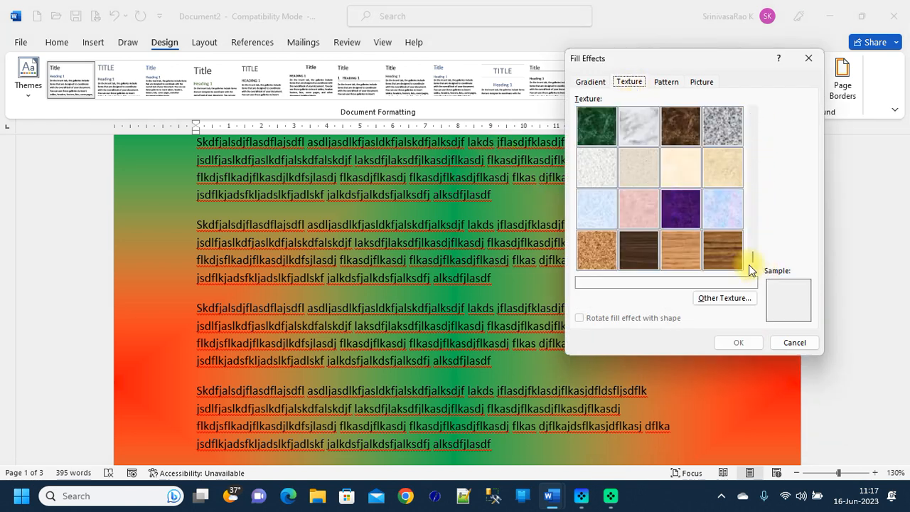
left_click(647, 167)
left_click(738, 343)
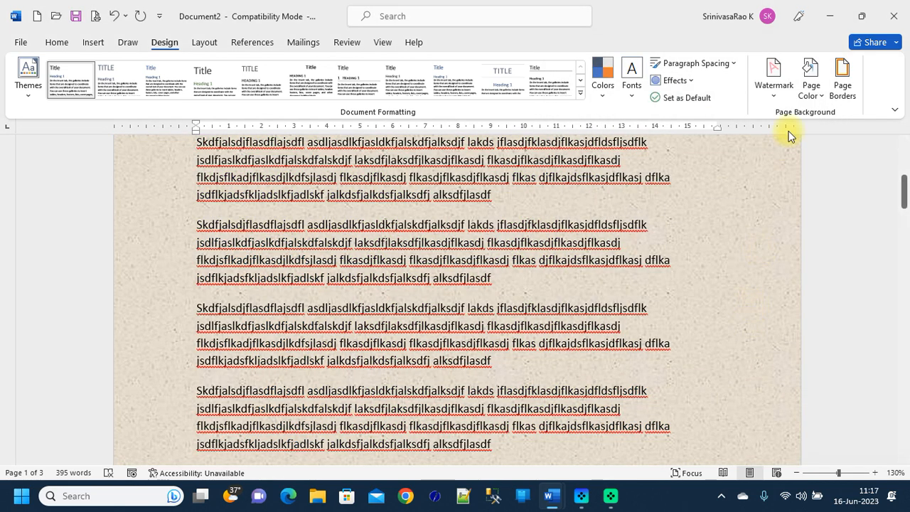
Open the pattern options in the page color's fill effects
left_click(816, 90)
left_click(822, 320)
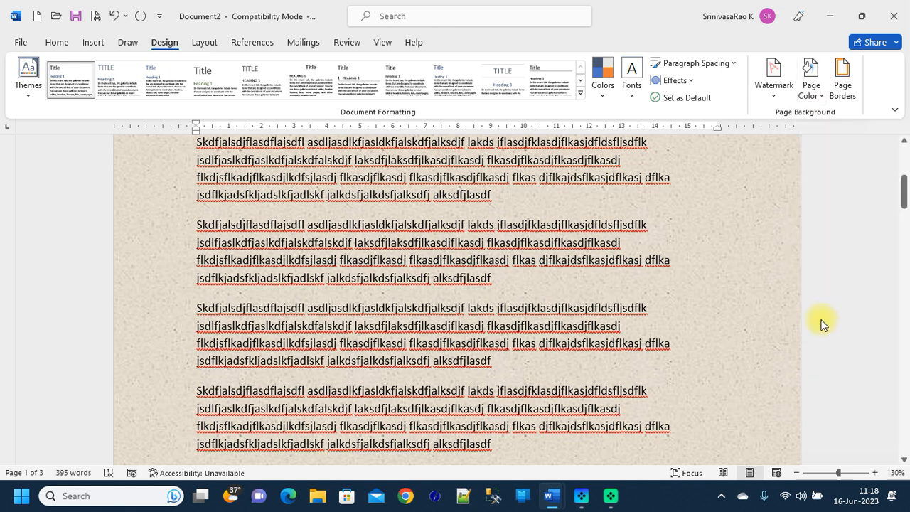
left_click(670, 82)
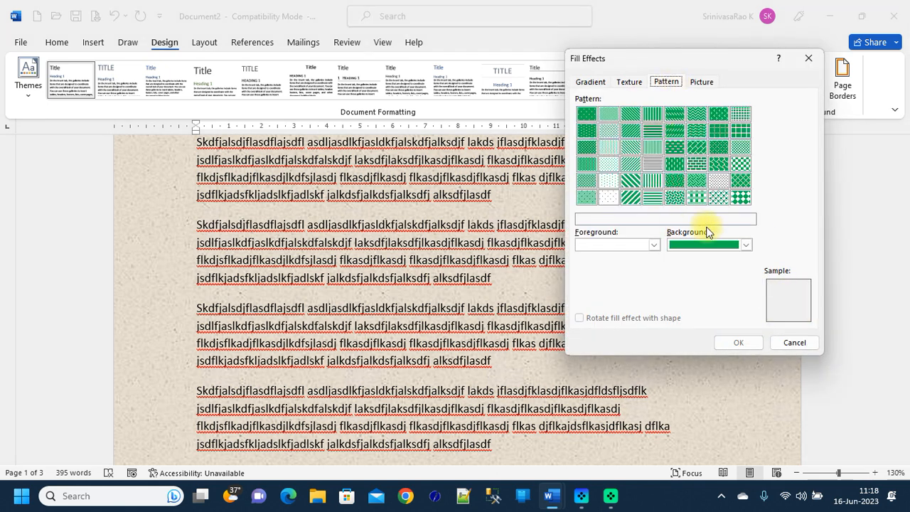
left_click(589, 82)
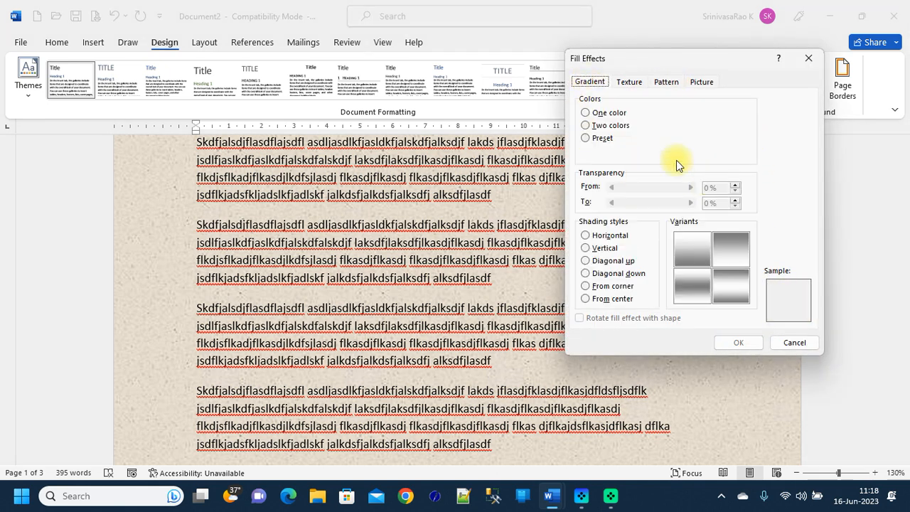
left_click(600, 113)
left_click(736, 124)
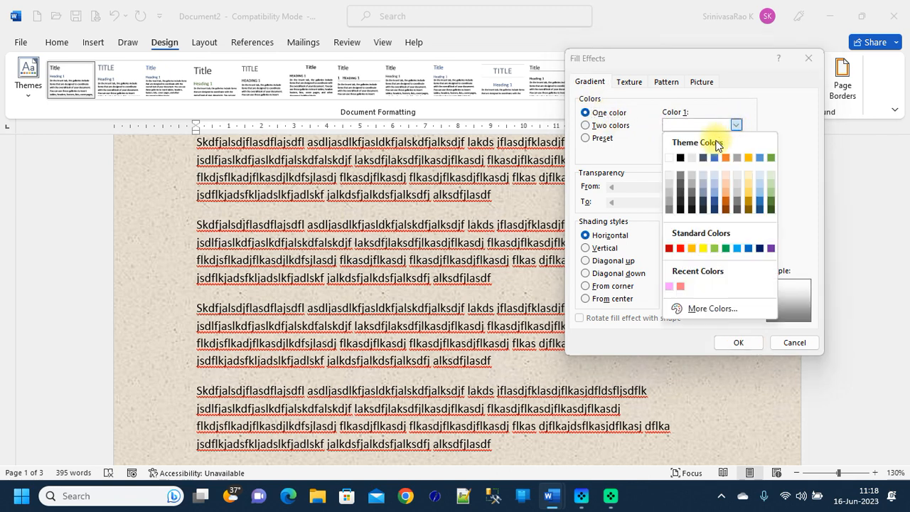
left_click(748, 207)
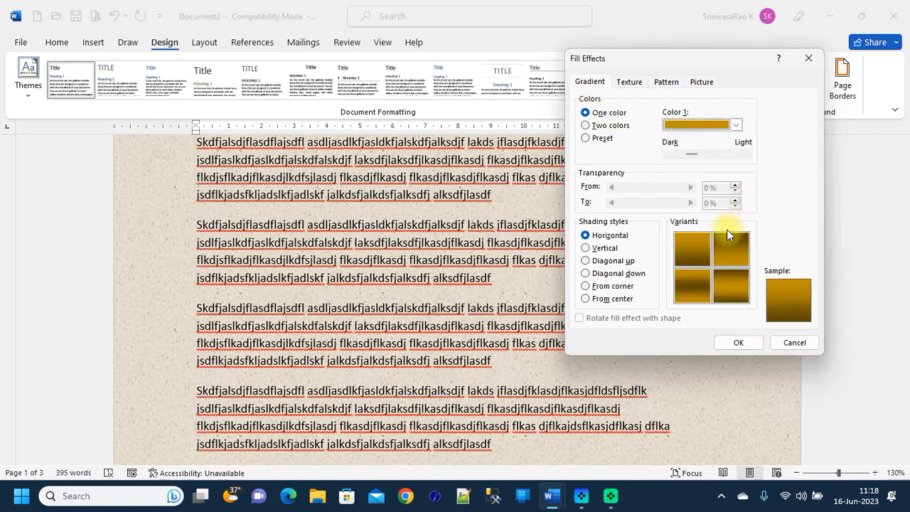
Try a red pattern background, switch it to light blue, and apply the Horizontal brick pattern as the page fill
left_click(668, 82)
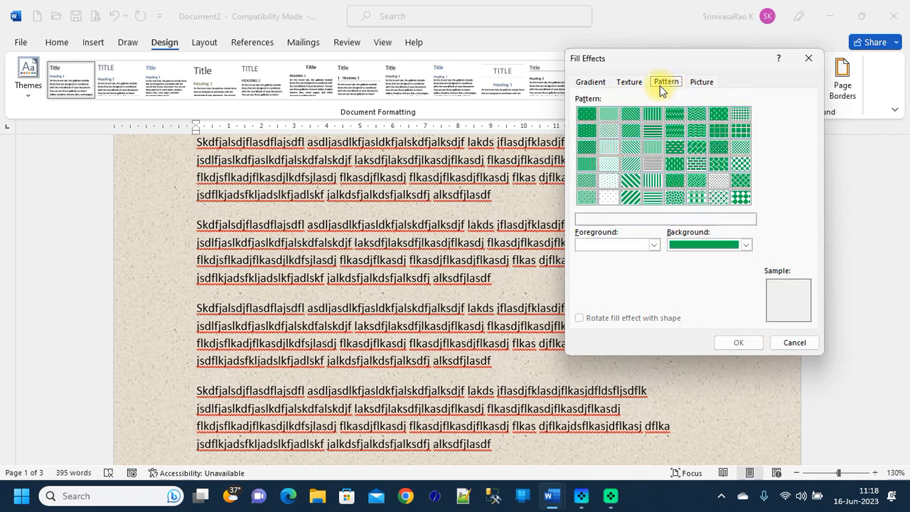
left_click(732, 245)
left_click(685, 368)
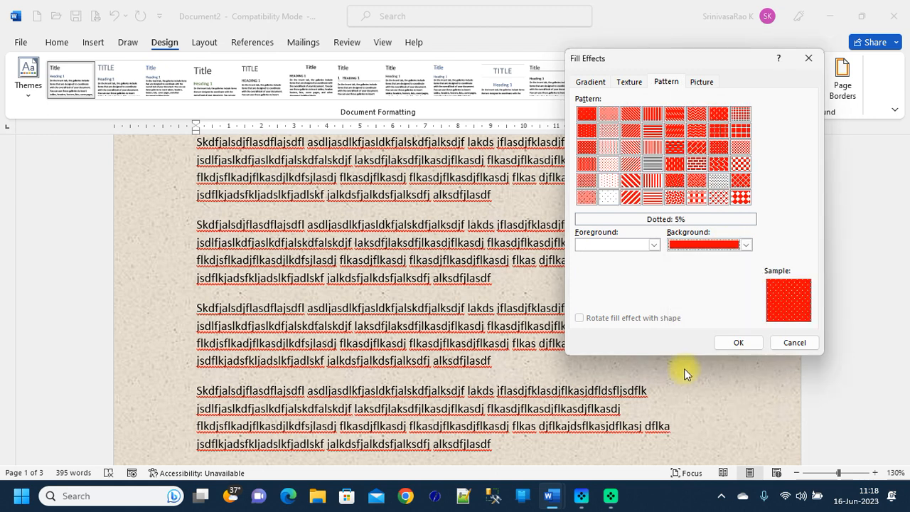
left_click(745, 245)
left_click(742, 368)
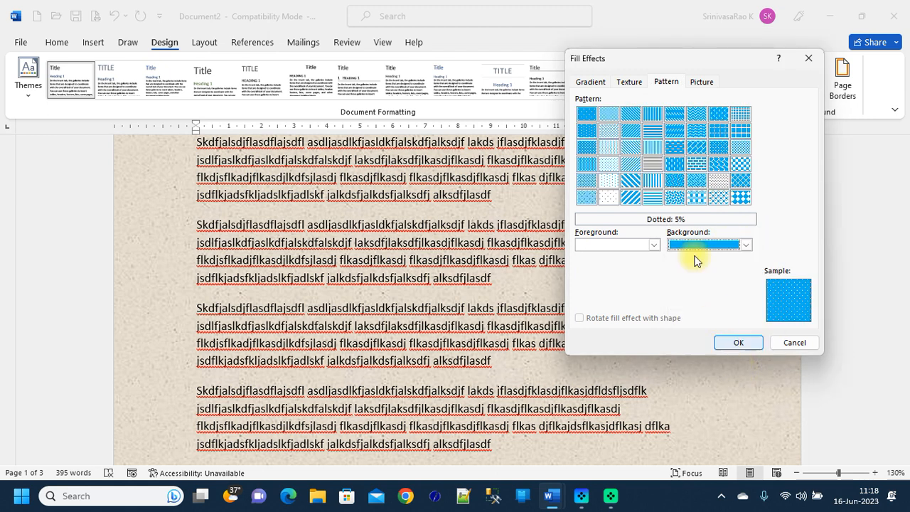
left_click(697, 166)
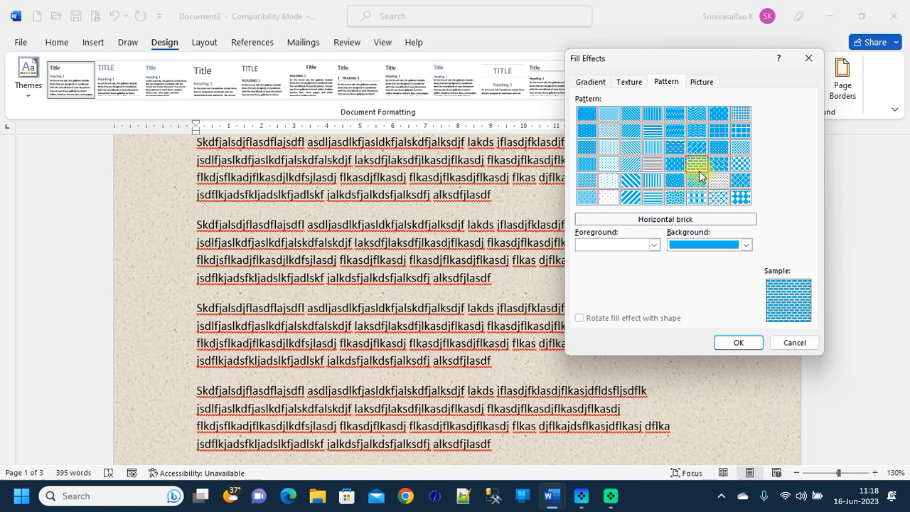
left_click(740, 344)
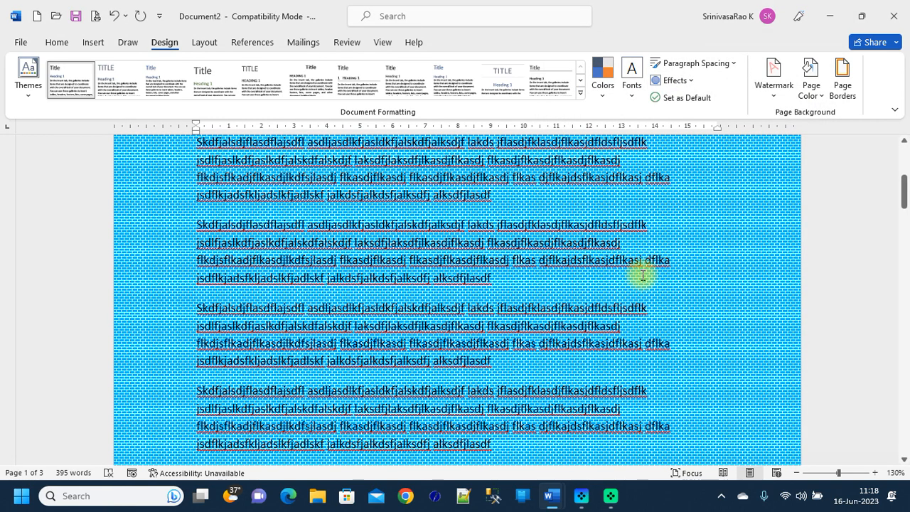
Start selecting a picture as the page's fill effect, retrying the image source and choosing to work offline
left_click(811, 91)
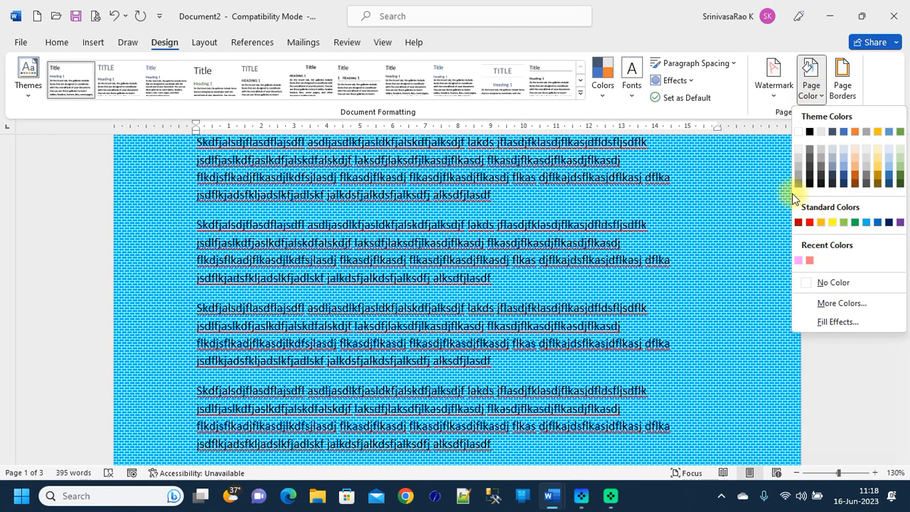
left_click(832, 321)
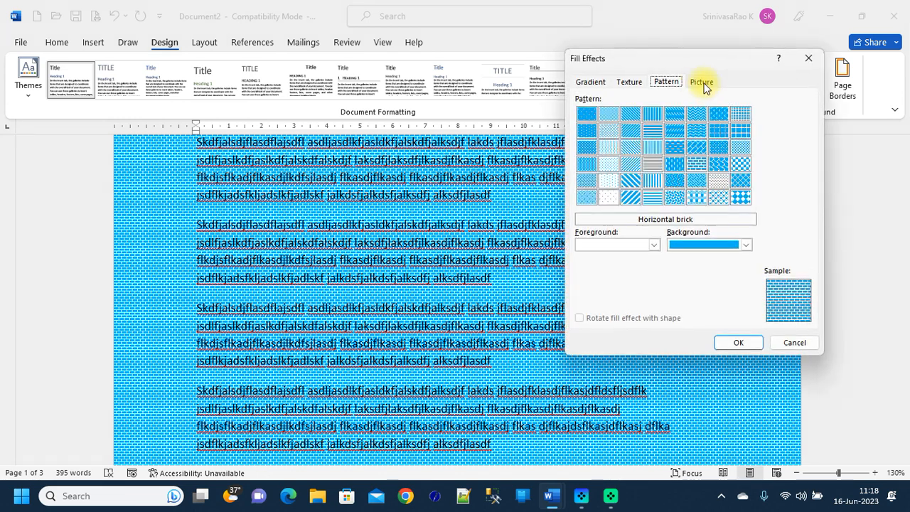
left_click(702, 82)
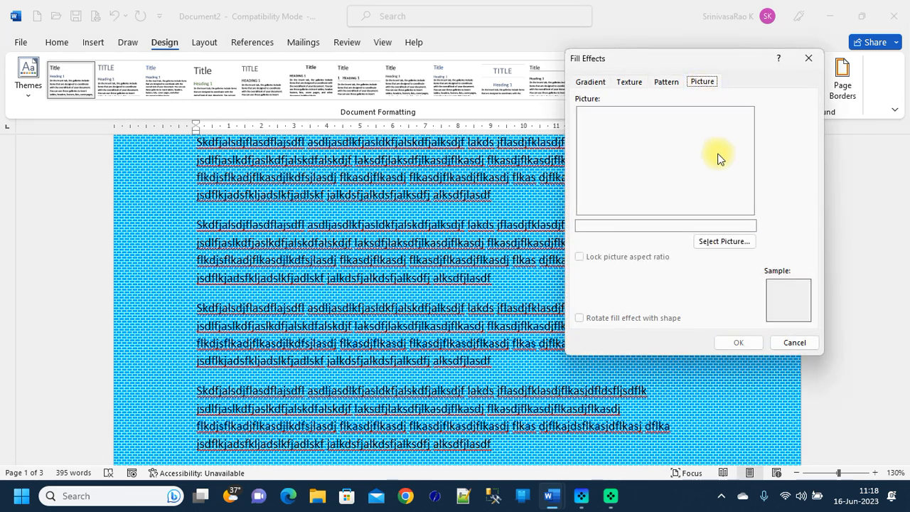
left_click(711, 242)
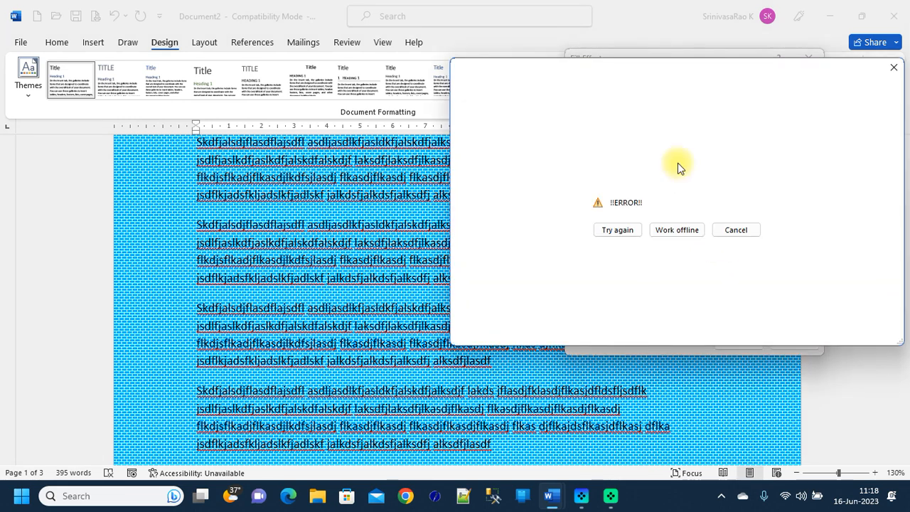
left_click(624, 231)
left_click(676, 233)
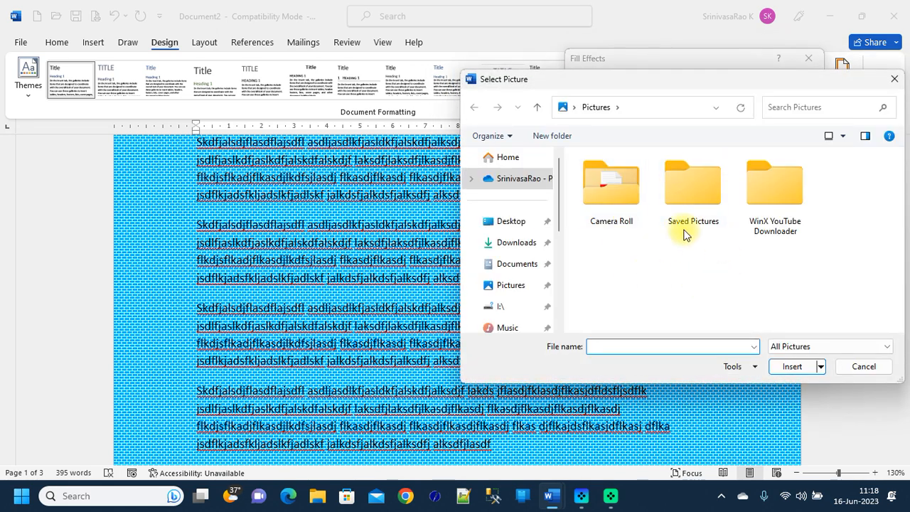
Browse to the New Volume (D:) drive to find a picture for the page fill
scroll(527, 313, "down", 2)
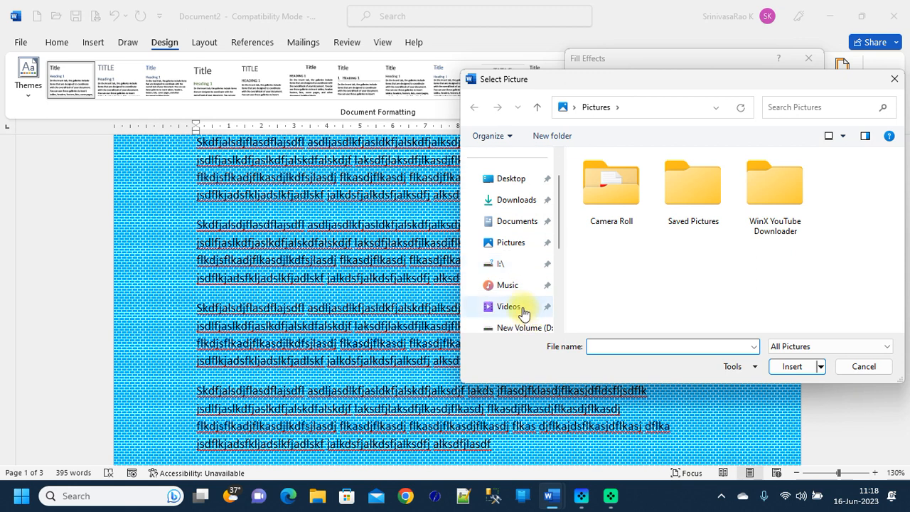
scroll(507, 250, "up", 2)
scroll(508, 262, "down", 6)
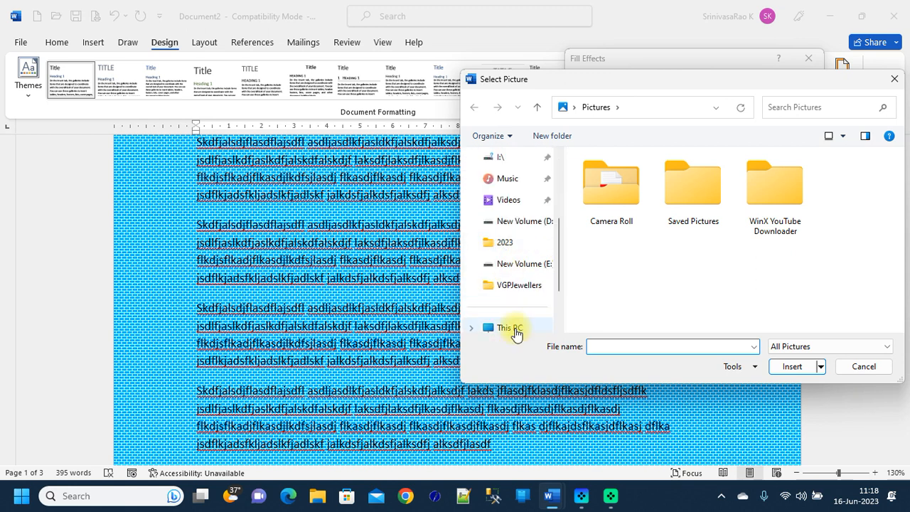
left_click(543, 310)
scroll(524, 325, "down", 2)
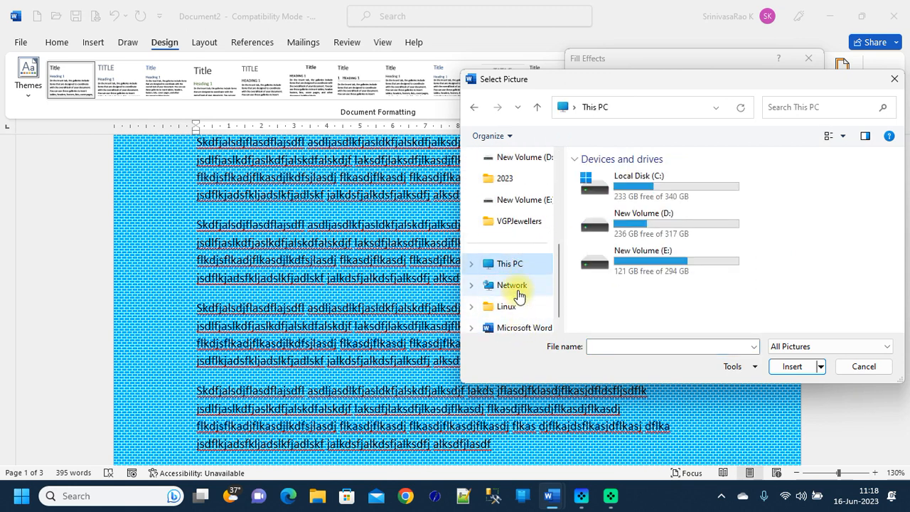
double_click(654, 234)
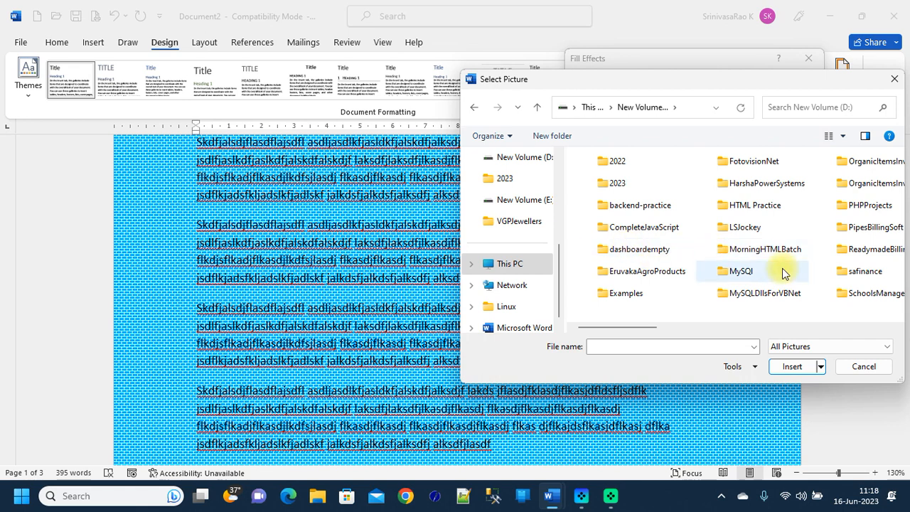
Look in the HTML Practice folder, go back, and open the images folder inside MorningHTMLBatch's Class8 folder
double_click(755, 205)
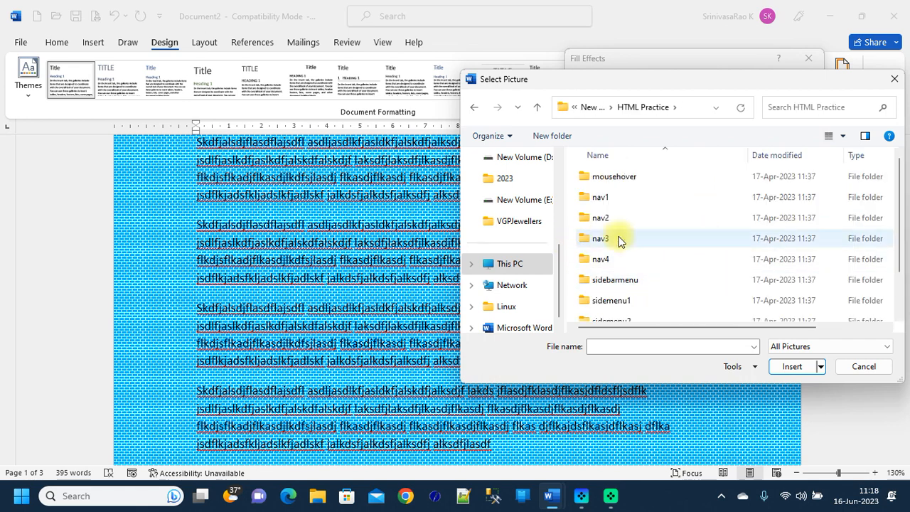
left_click(593, 108)
double_click(781, 253)
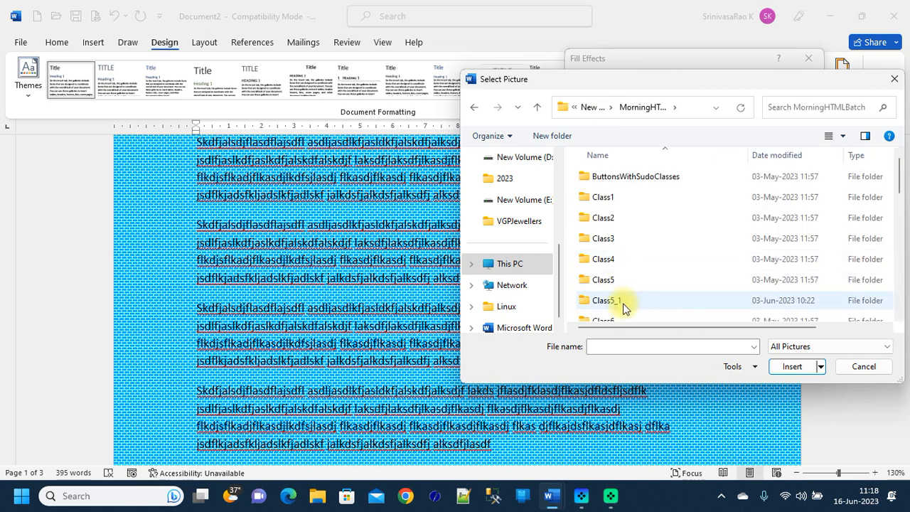
scroll(619, 285, "down", 2)
double_click(604, 211)
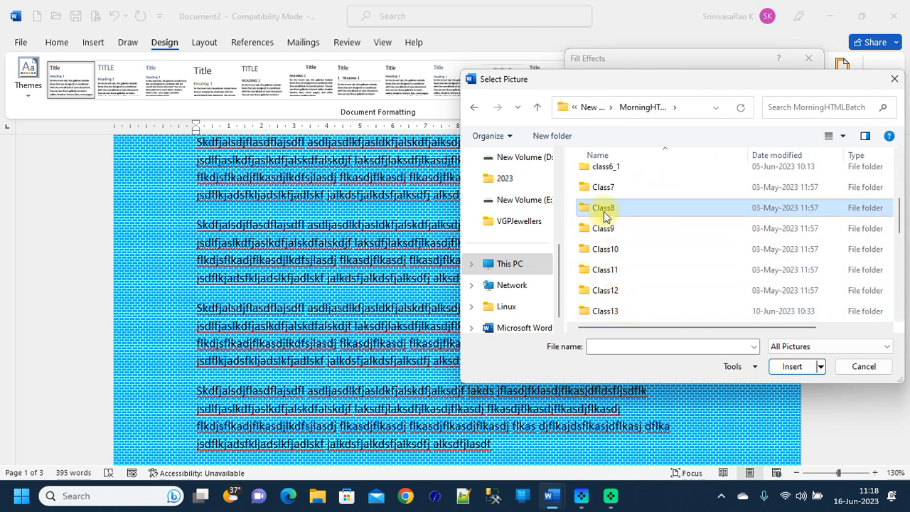
double_click(614, 177)
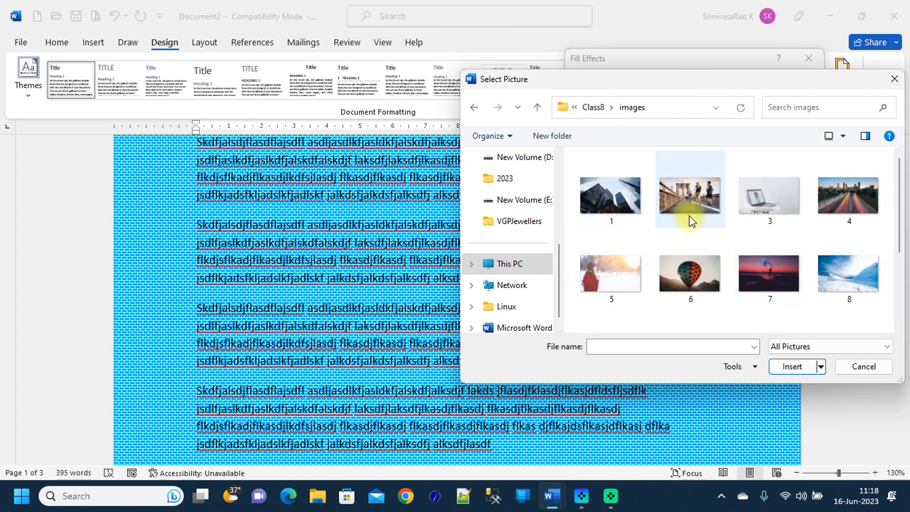
Insert picture 5 and apply it as the page's background fill
left_click(593, 281)
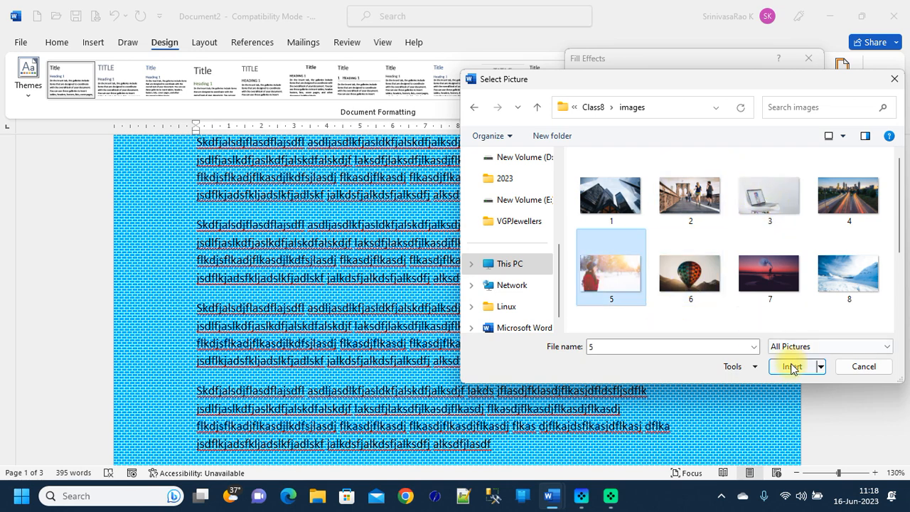
left_click(789, 368)
left_click(751, 344)
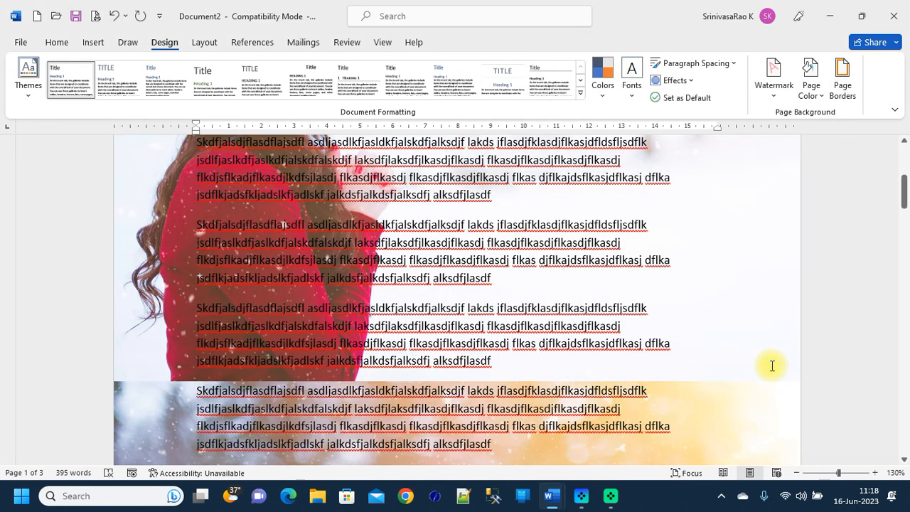
Remove the picture background by setting the page color to No Color
scroll(553, 336, "up", 1)
scroll(553, 336, "up", 2)
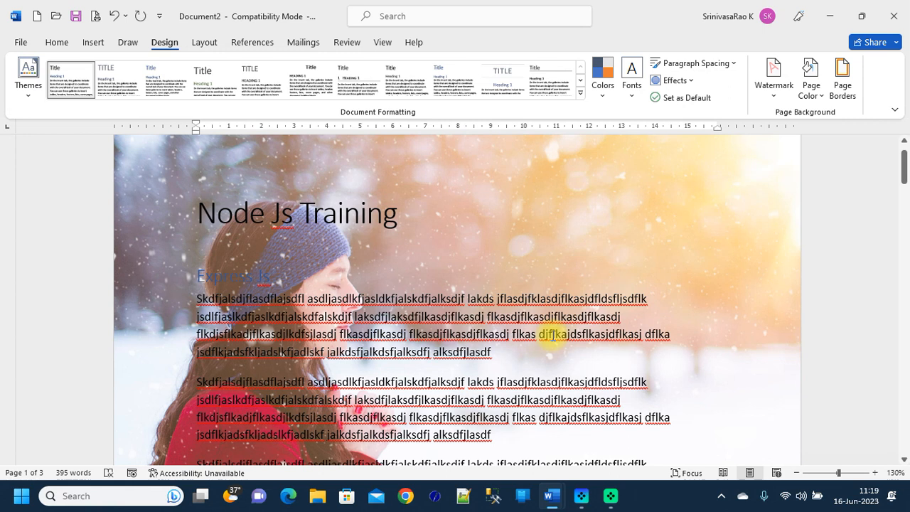
left_click(822, 99)
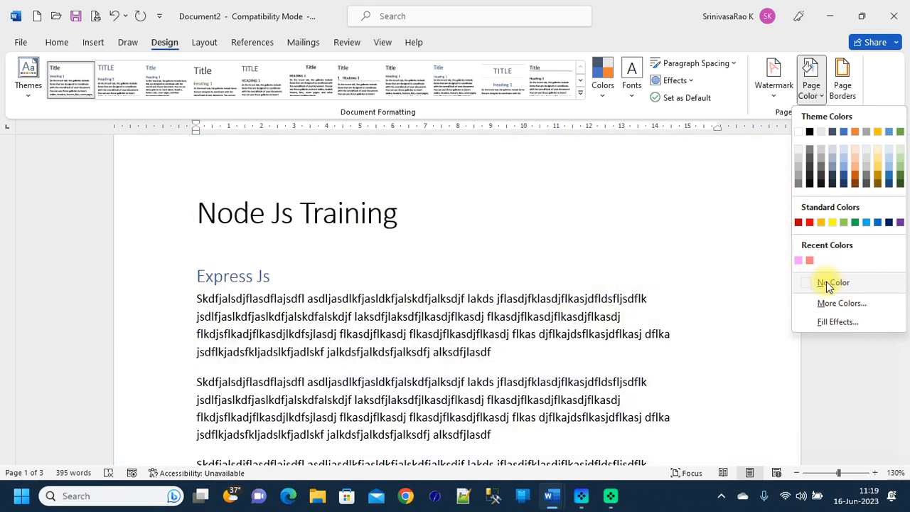
left_click(829, 282)
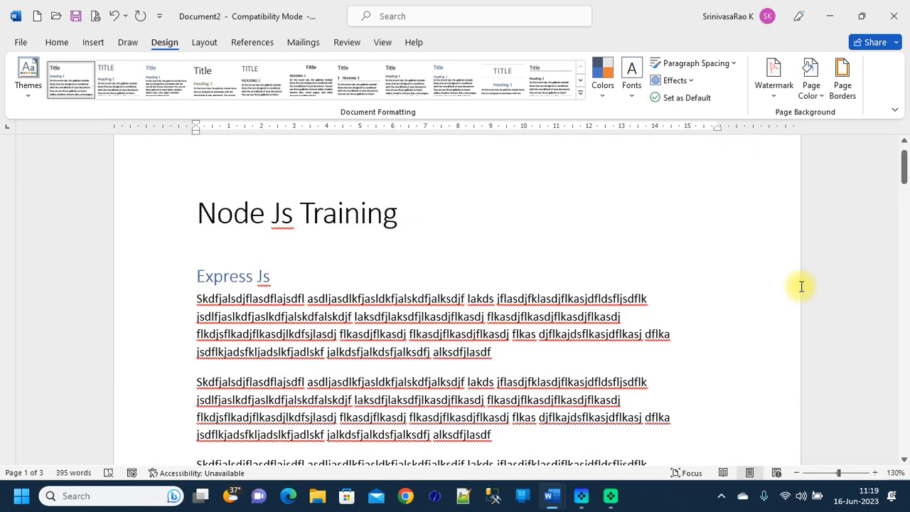
Apply a green triple-line box border to the pages of the whole document and check it across the pages
left_click(842, 75)
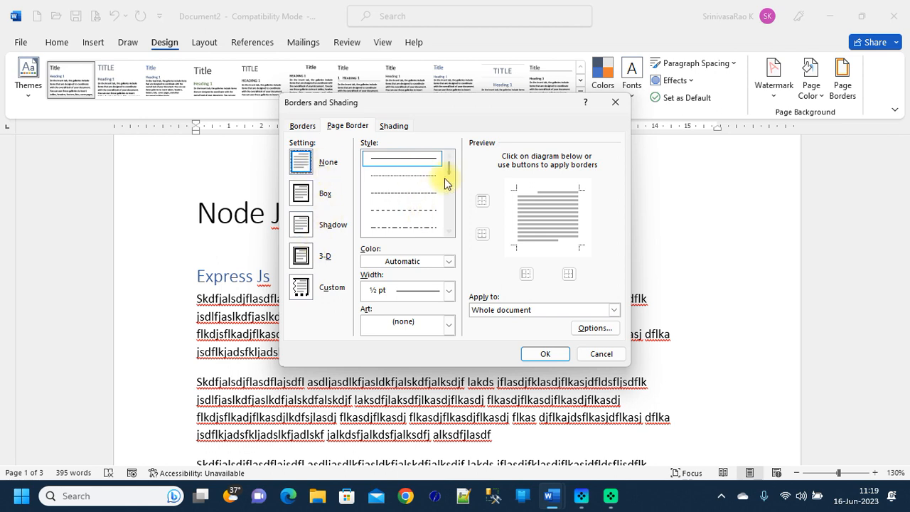
left_click_drag(449, 176, 450, 192)
left_click(421, 170)
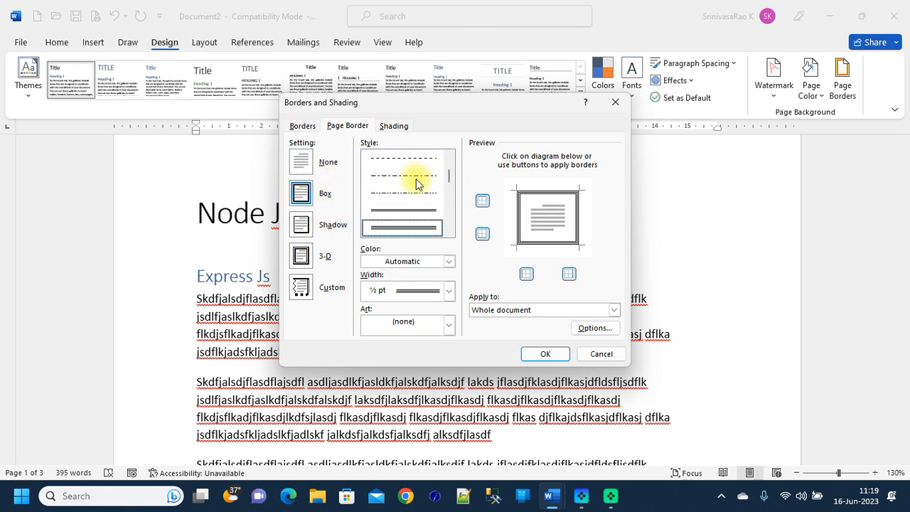
left_click(448, 262)
left_click(423, 405)
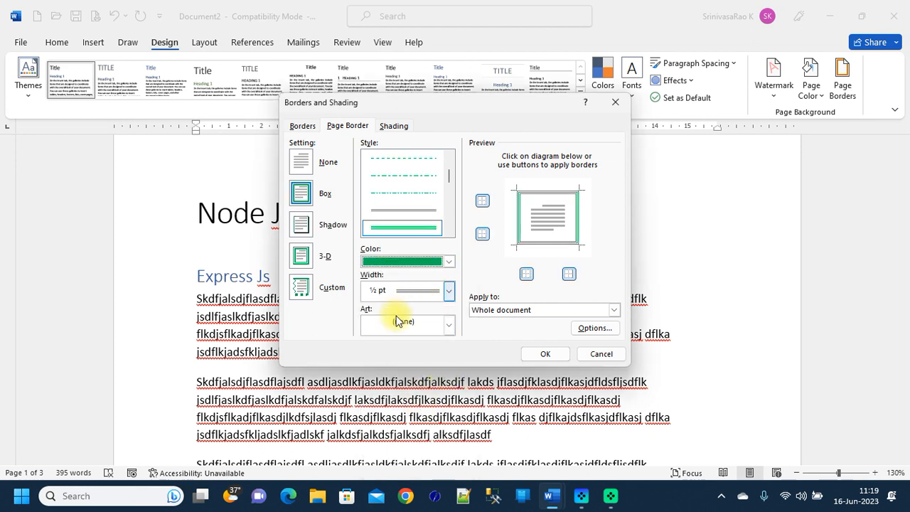
left_click(545, 355)
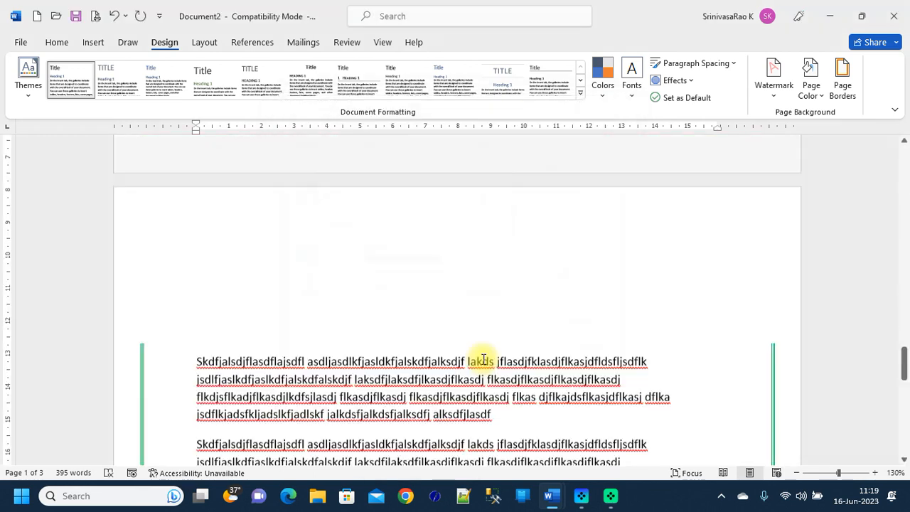
scroll(628, 327, "down", 8)
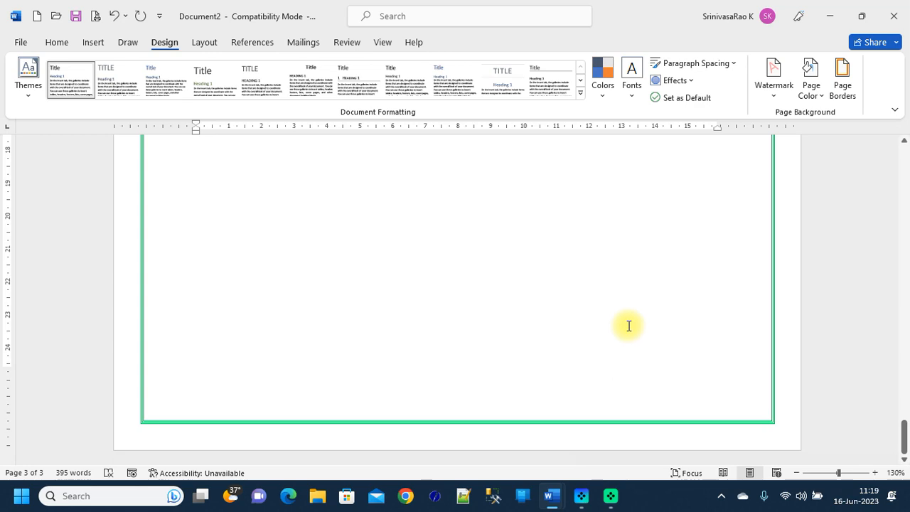
scroll(628, 325, "up", 4)
scroll(629, 325, "up", 8)
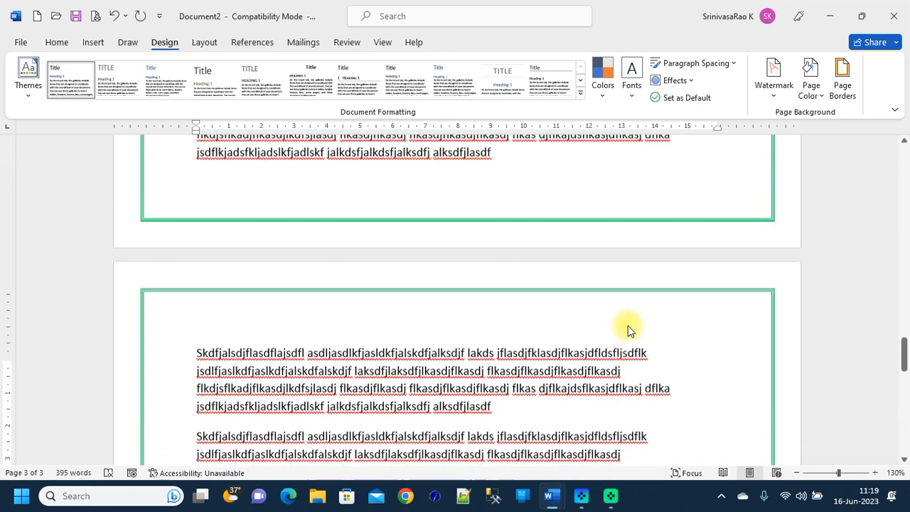
Choose the green tree art for the page border in place of the green line
left_click(841, 92)
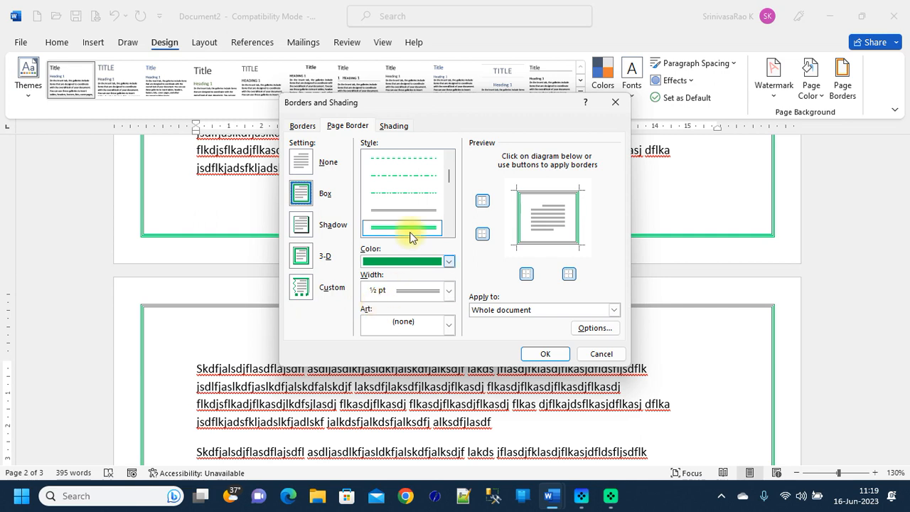
left_click(534, 354)
left_click(842, 91)
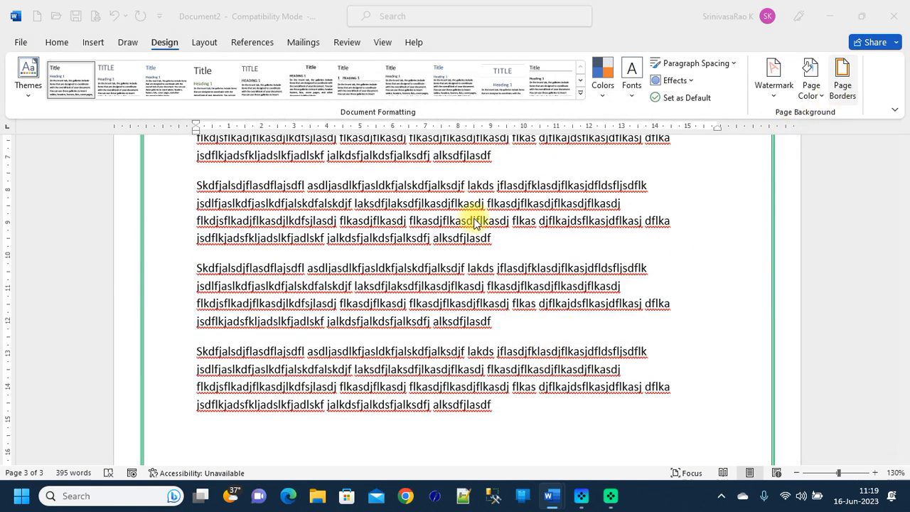
left_click(448, 326)
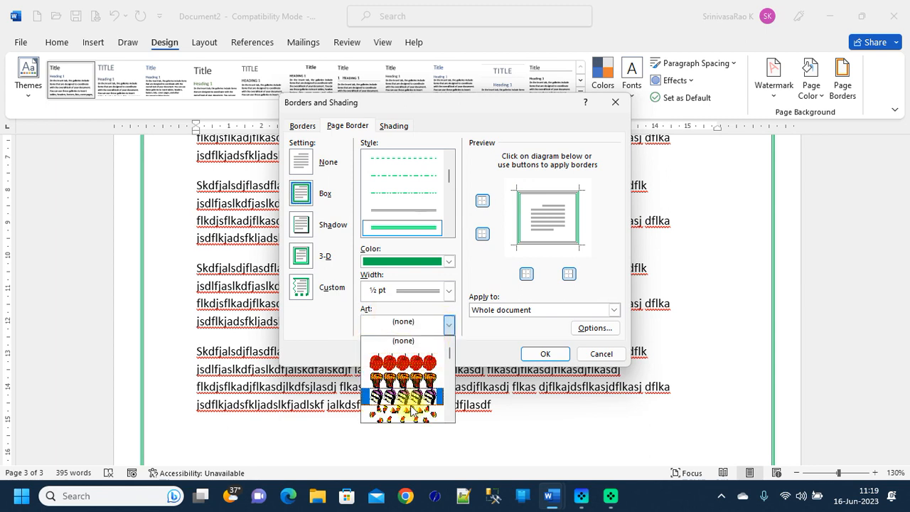
scroll(416, 401, "down", 1)
scroll(416, 402, "down", 3)
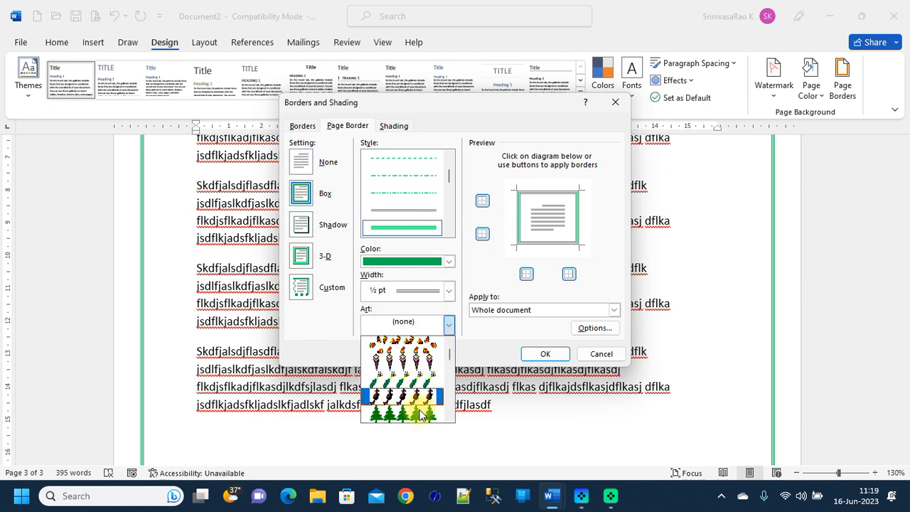
left_click(416, 402)
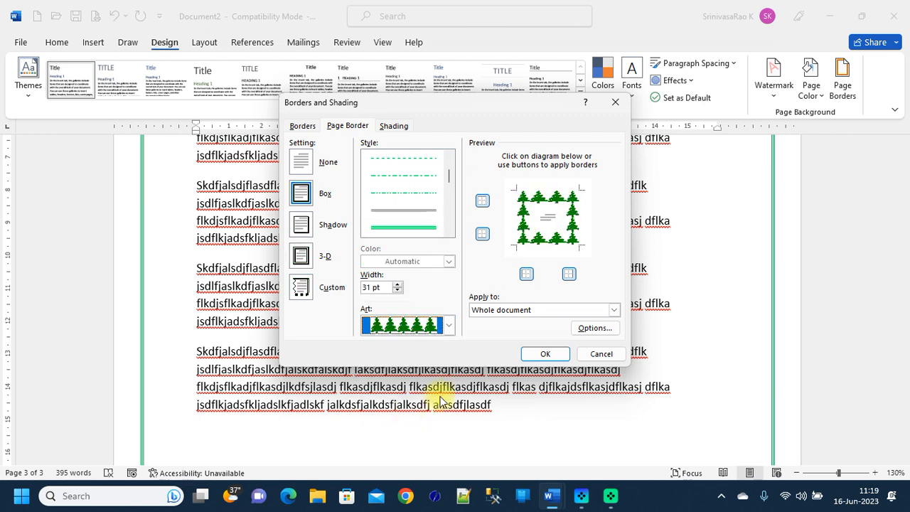
Reduce the tree border's width to 21 pt and apply it to the whole document
left_click(397, 291)
left_click(397, 291)
left_click(397, 291)
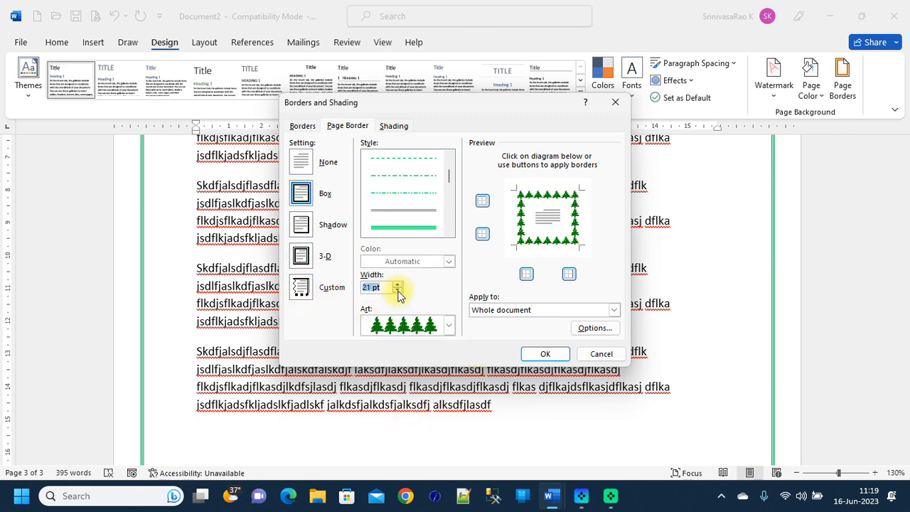
left_click(543, 354)
scroll(567, 348, "up", 5)
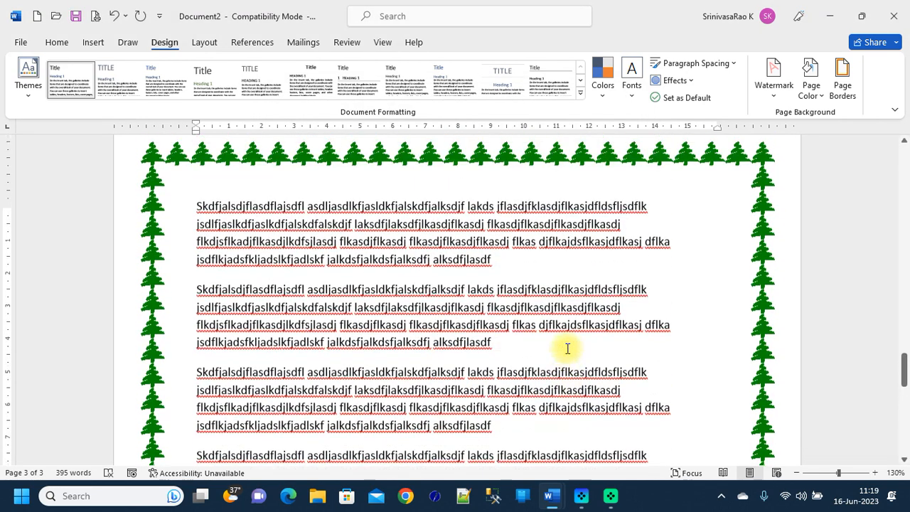
Replace the tree page border with the thin red-dotted line art and check it on the pages
left_click(843, 91)
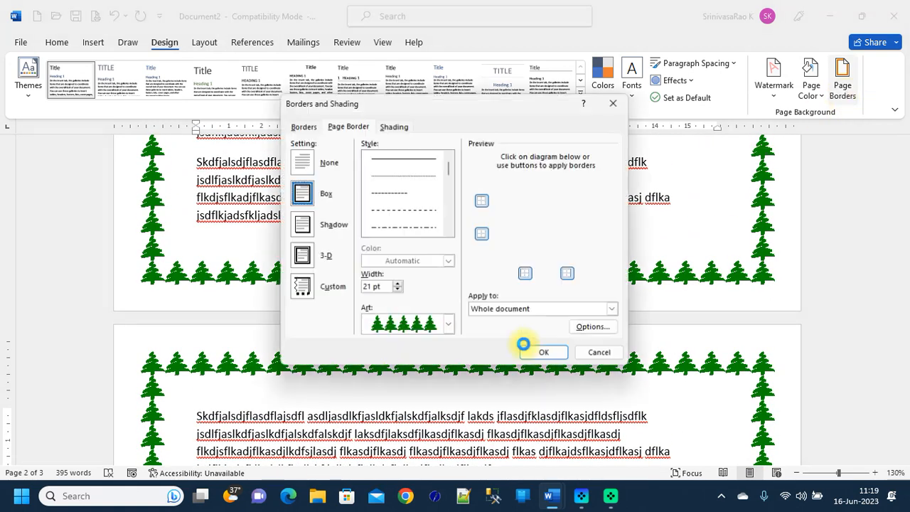
left_click(448, 325)
scroll(423, 380, "down", 10)
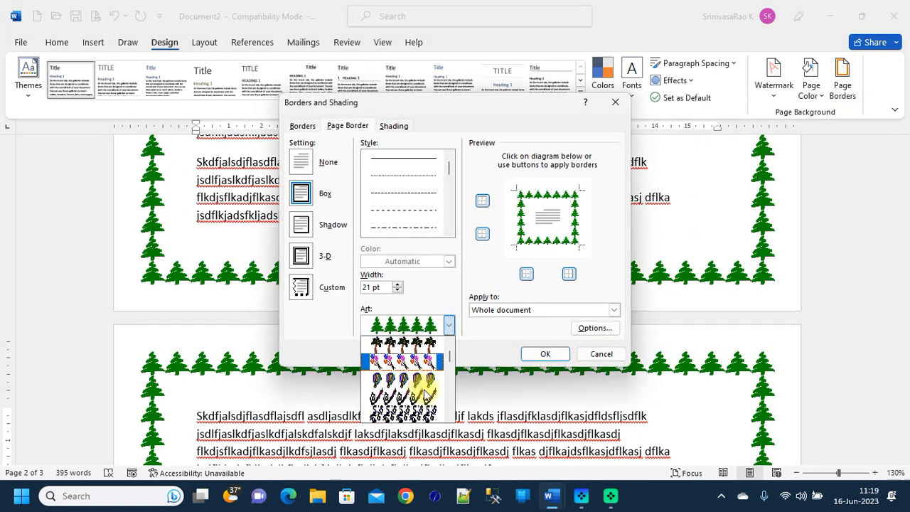
scroll(428, 396, "down", 6)
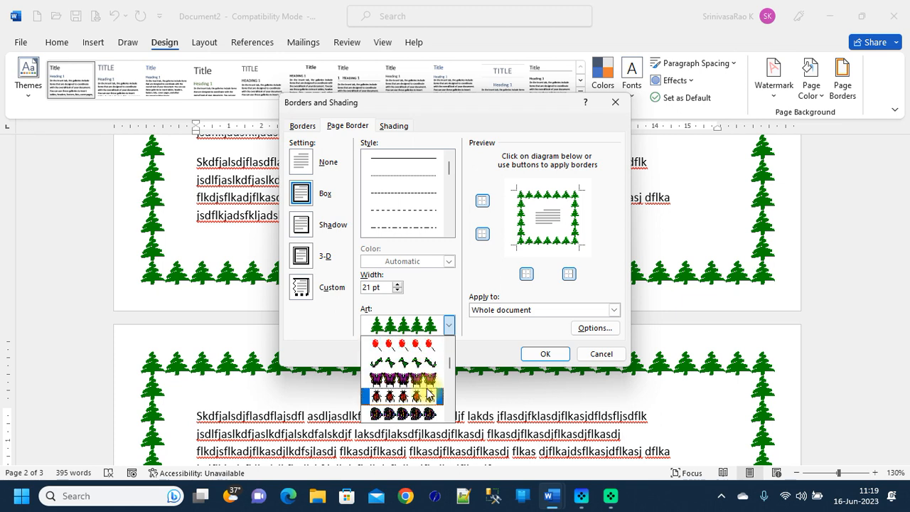
scroll(427, 377, "down", 5)
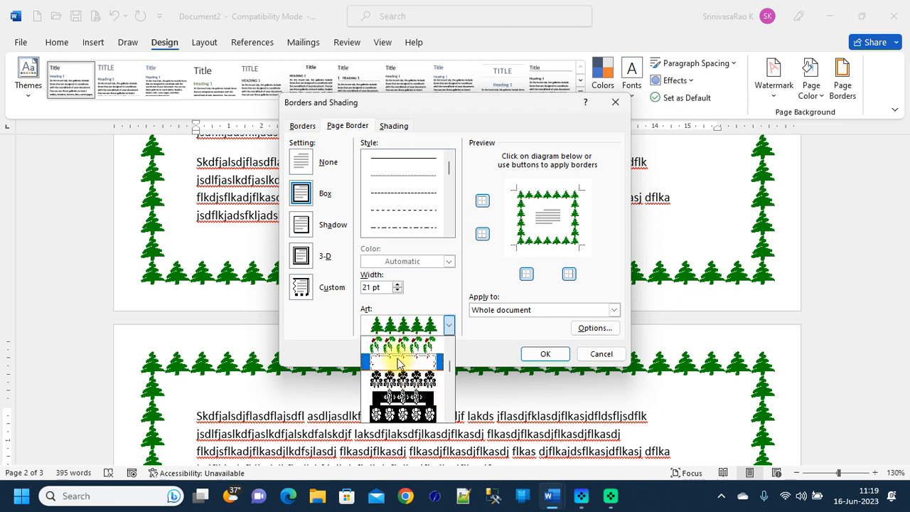
left_click(426, 369)
left_click(545, 356)
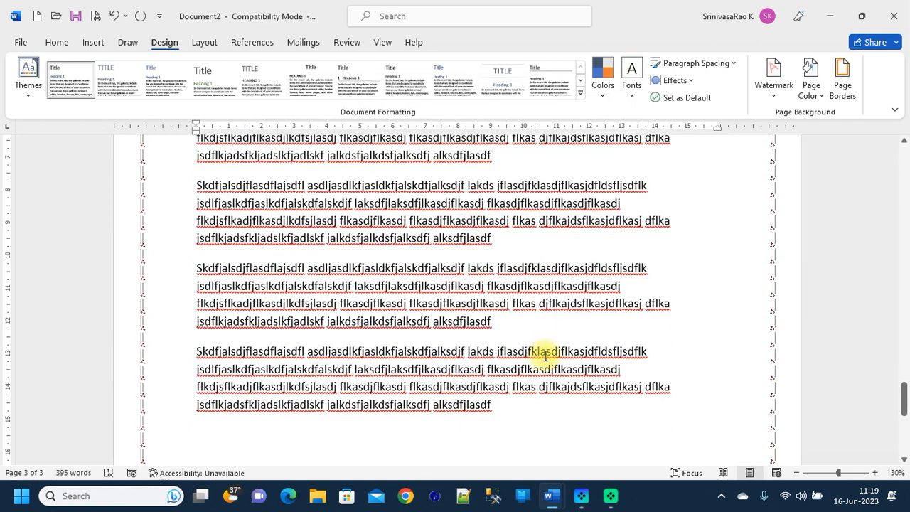
scroll(546, 355, "down", 4)
scroll(544, 305, "up", 2)
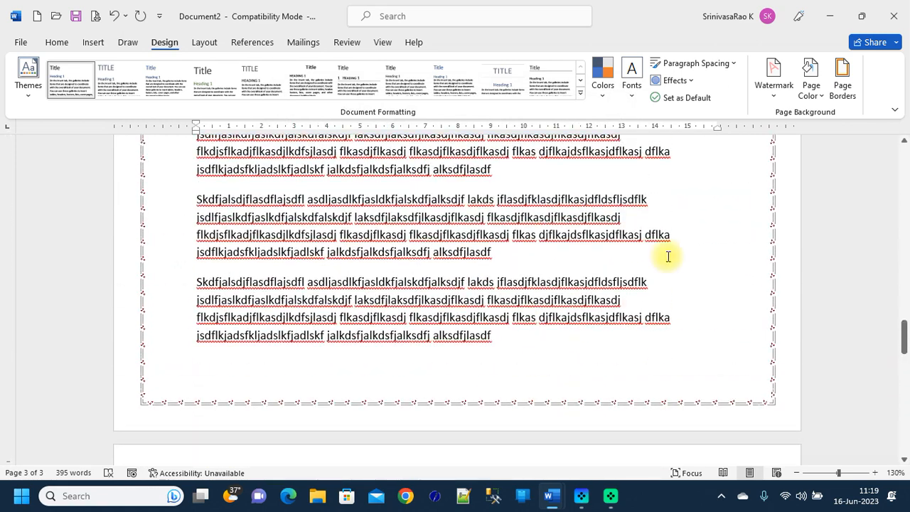
Replace the page border with the dark blue band art with line-work corners and check it across the pages
left_click(841, 91)
left_click(448, 325)
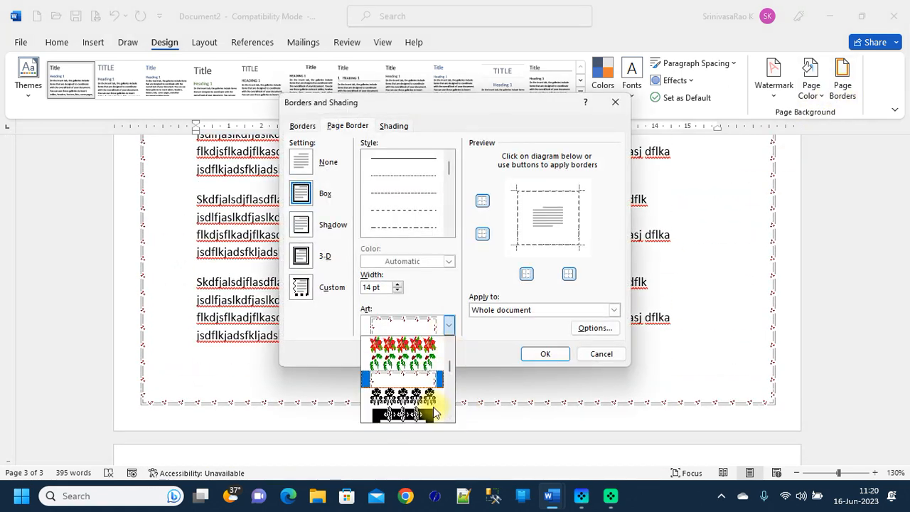
scroll(434, 410, "down", 10)
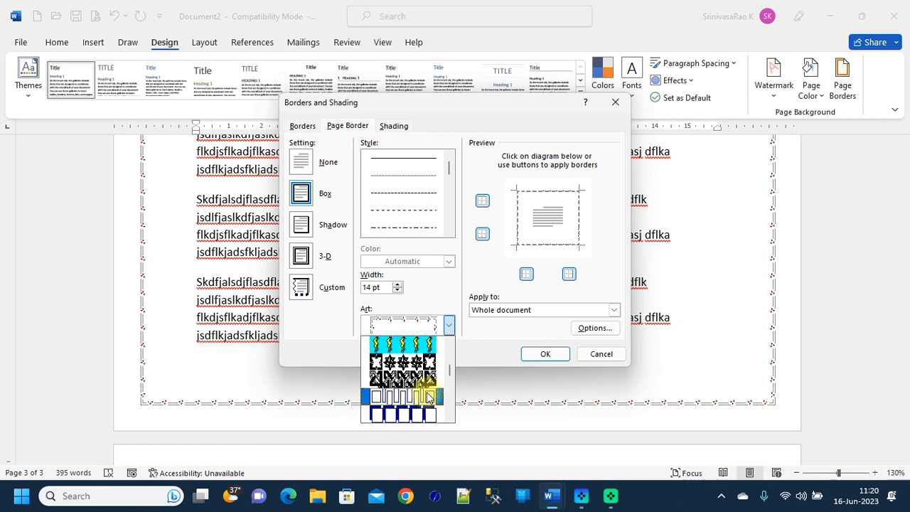
scroll(429, 396, "down", 5)
left_click(425, 398)
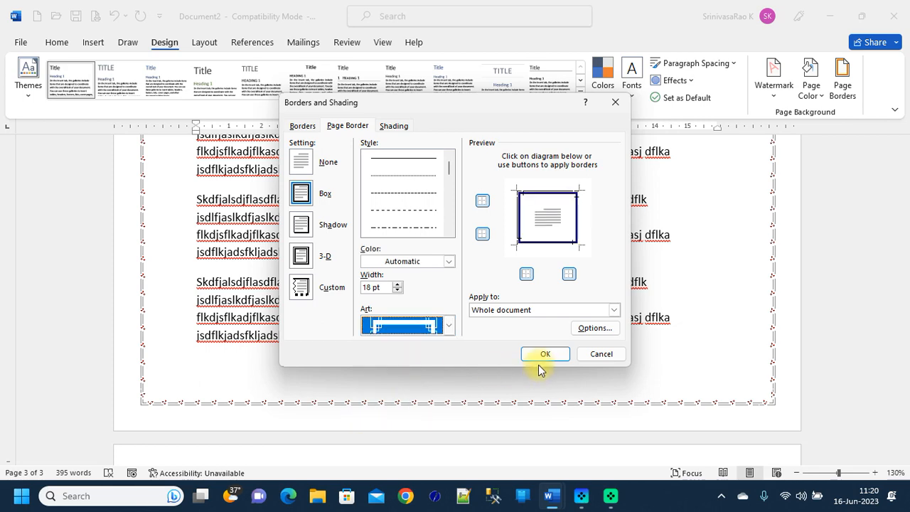
left_click(544, 354)
scroll(540, 356, "down", 3)
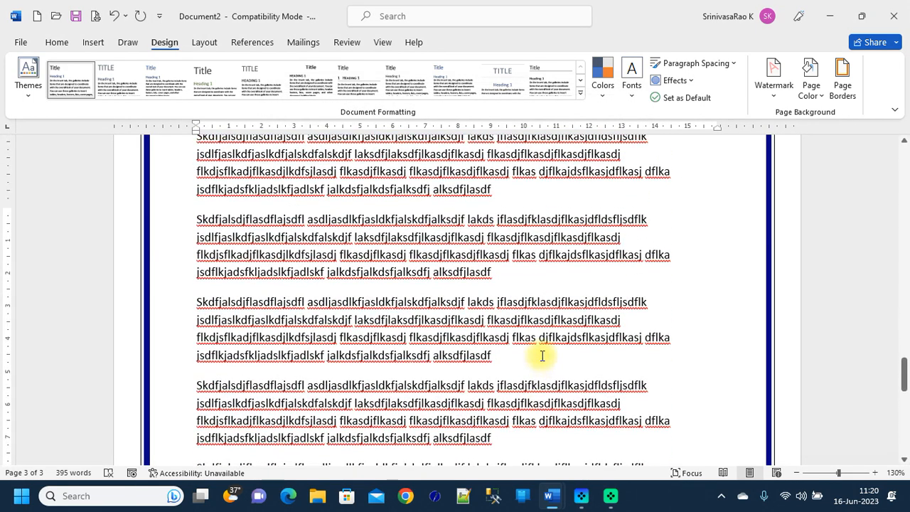
scroll(542, 356, "down", 5)
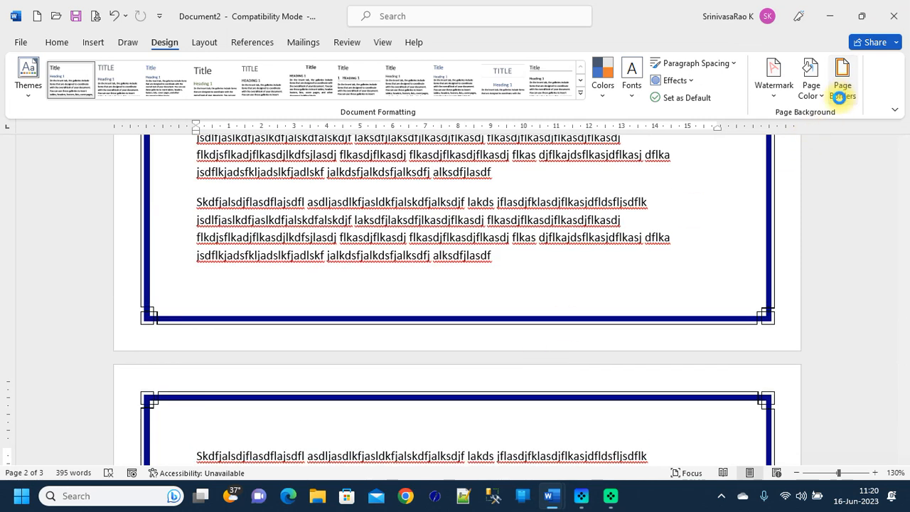
Change the page border art to the dashed cut line with scissors and check it across the pages
left_click(840, 92)
left_click(450, 327)
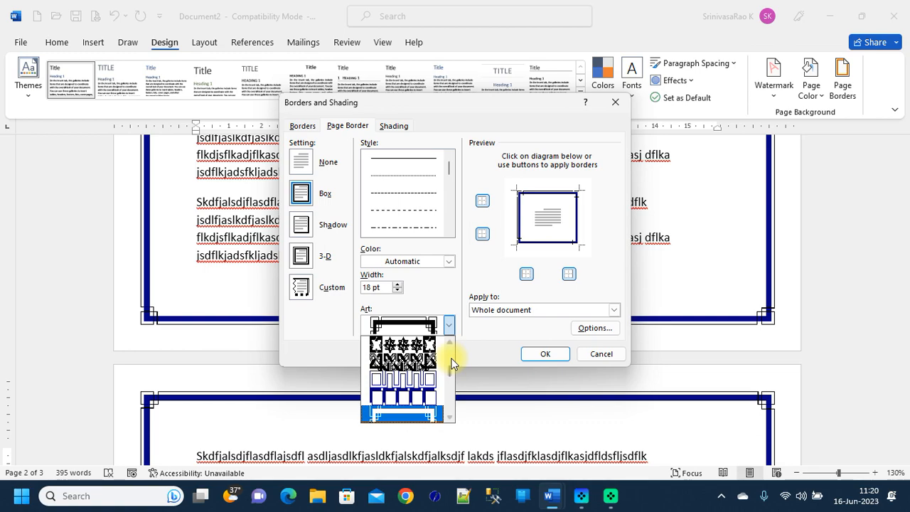
left_click_drag(452, 364, 446, 406)
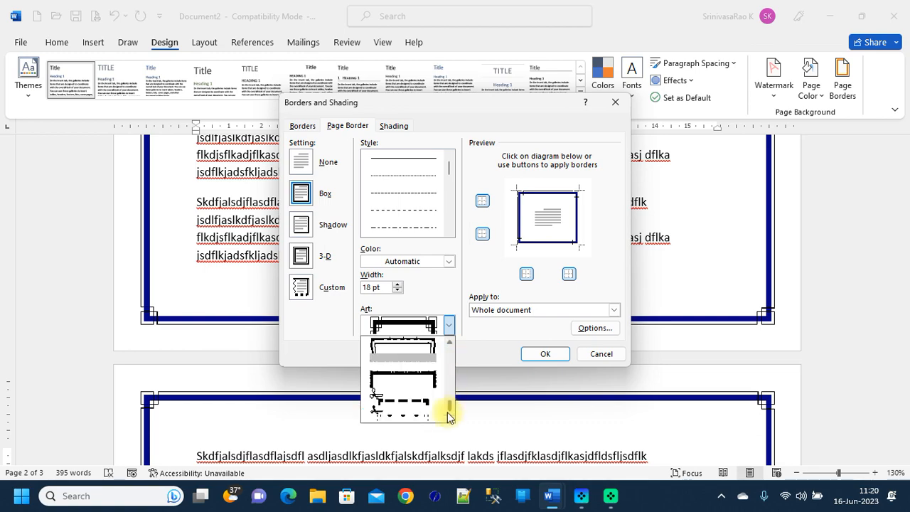
left_click(398, 409)
left_click(547, 355)
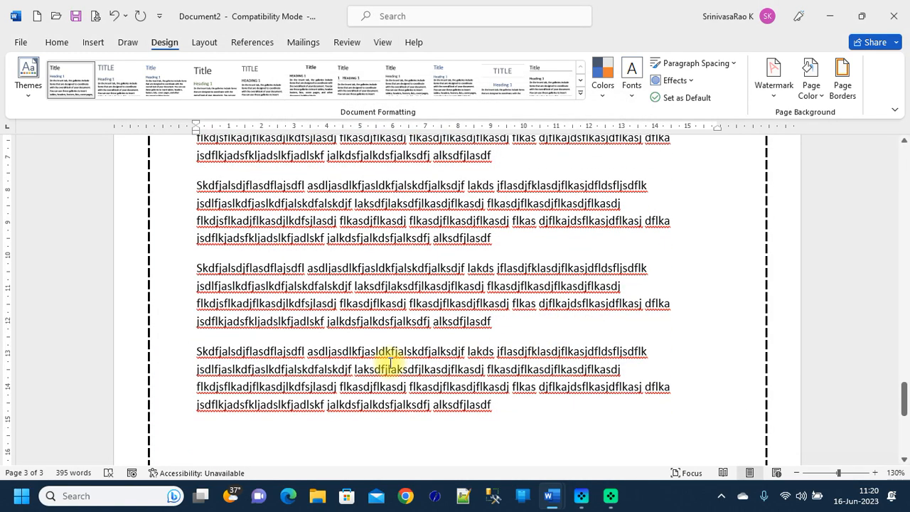
scroll(390, 362, "up", 8)
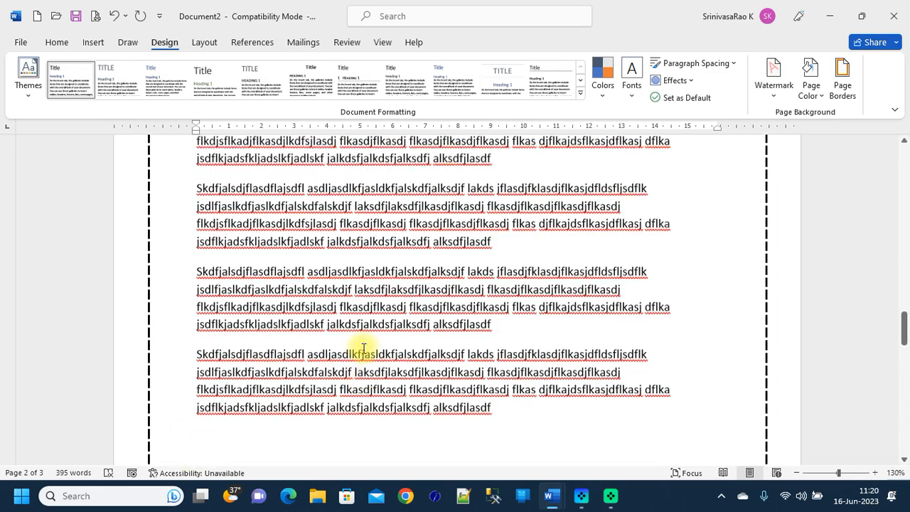
scroll(363, 349, "up", 10)
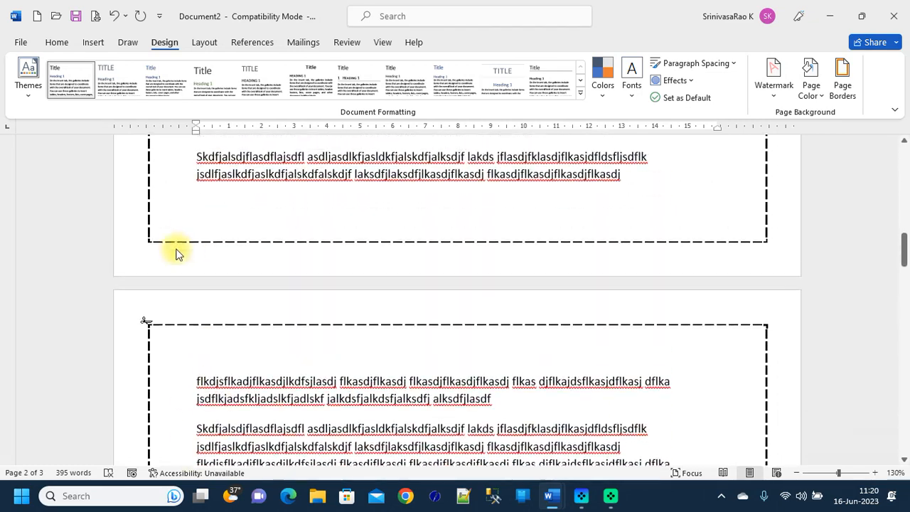
scroll(177, 254, "up", 1)
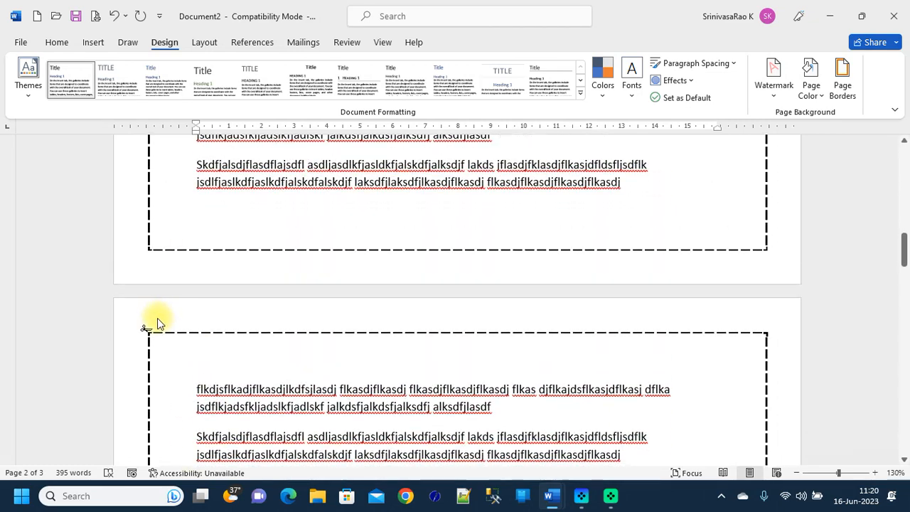
Remove the scissors page border from the whole document by choosing the None setting and check the pages
left_click(841, 80)
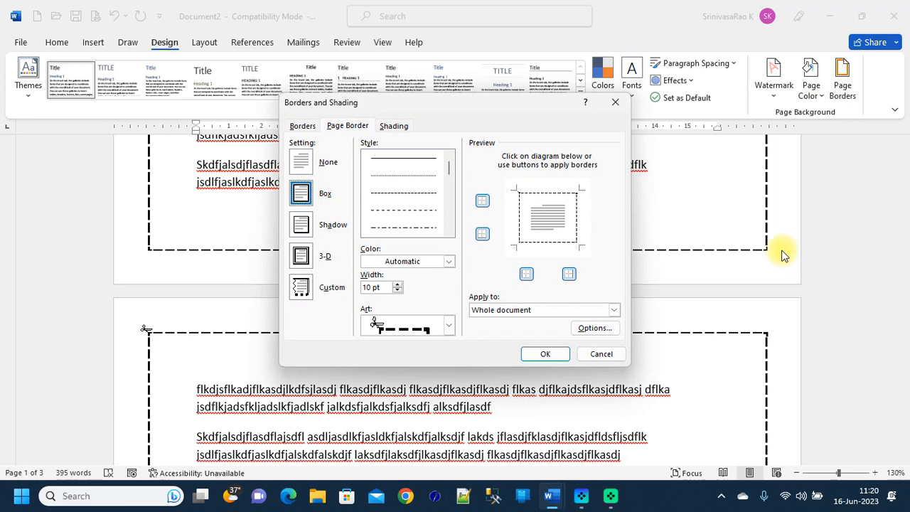
left_click(307, 162)
left_click(544, 354)
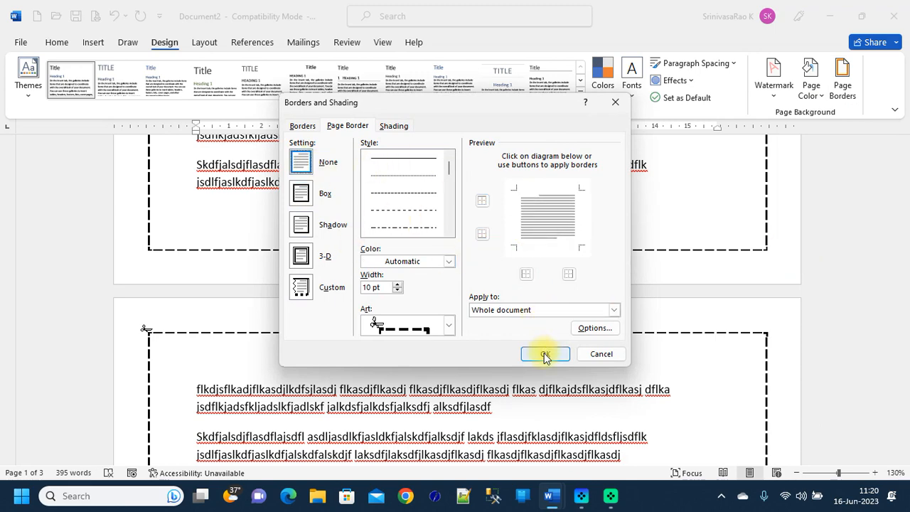
scroll(424, 285, "up", 6)
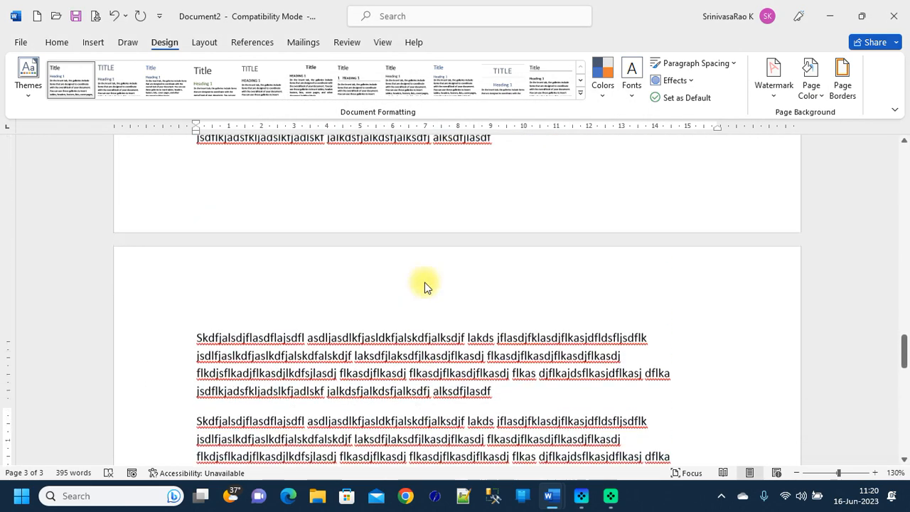
scroll(425, 284, "up", 8)
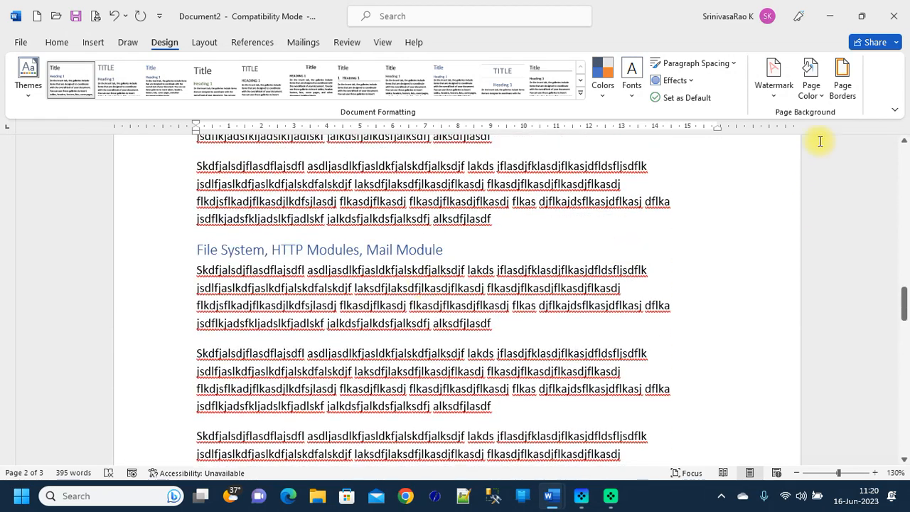
Apply the green champagne bottle art border to all pages of this section except the first and check the pages
left_click(844, 79)
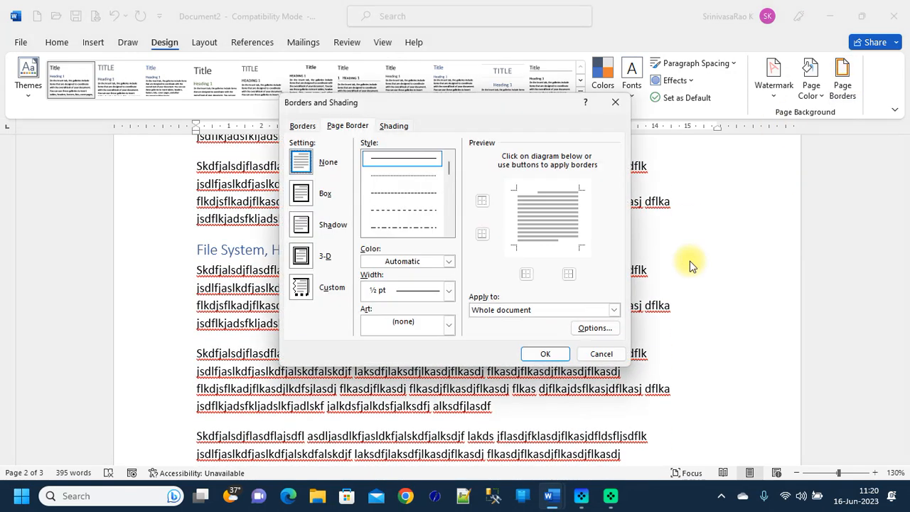
left_click(555, 309)
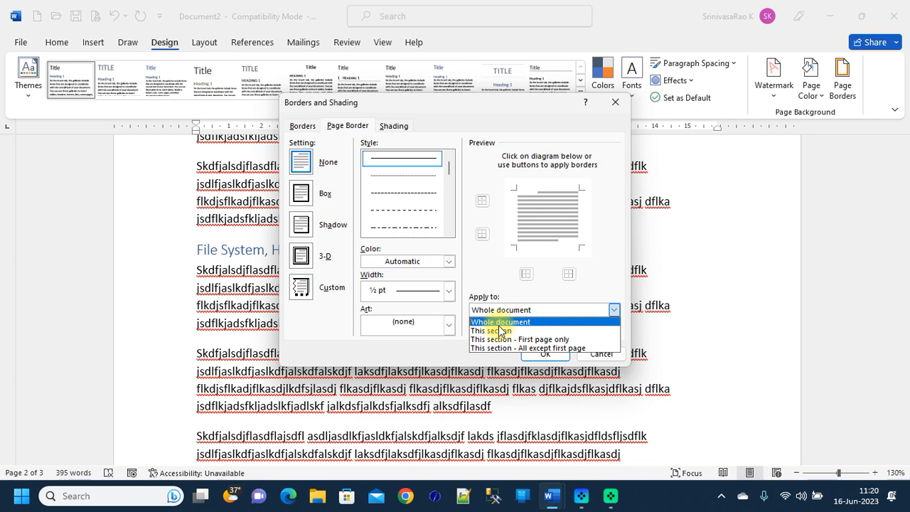
left_click(577, 347)
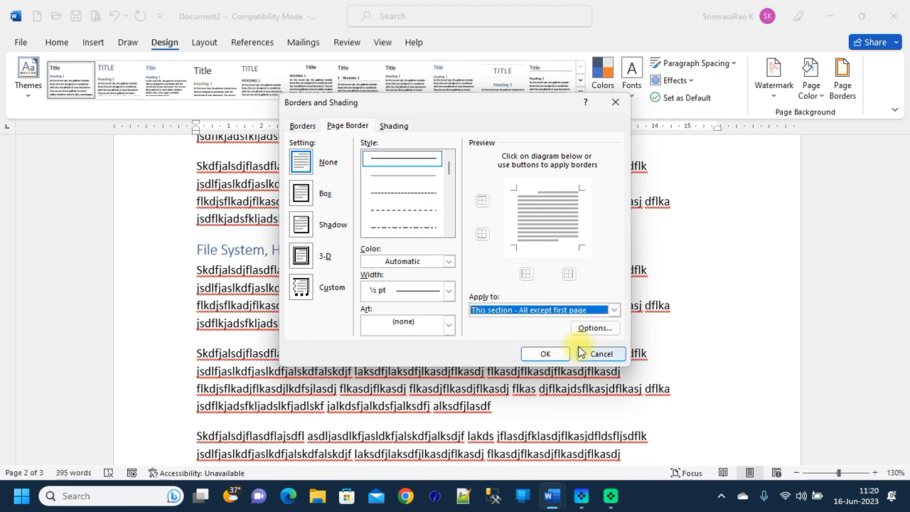
left_click(448, 324)
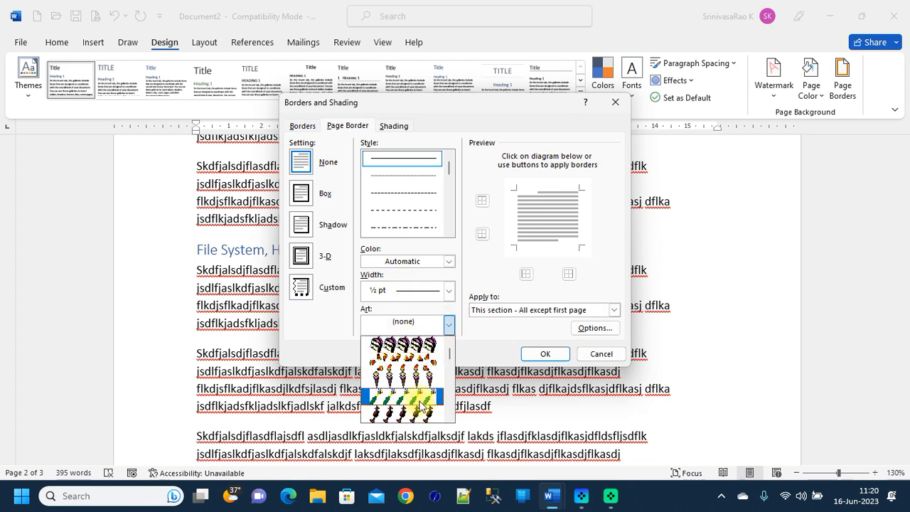
left_click(415, 398)
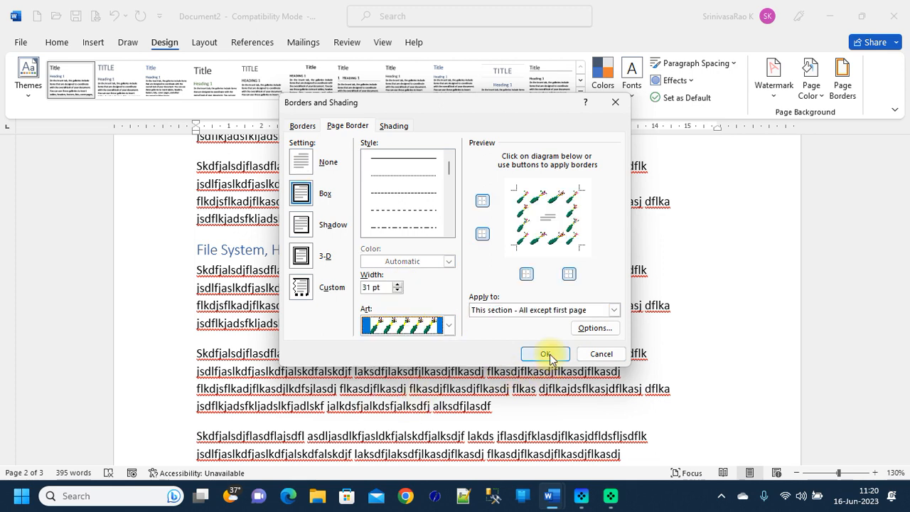
left_click(546, 354)
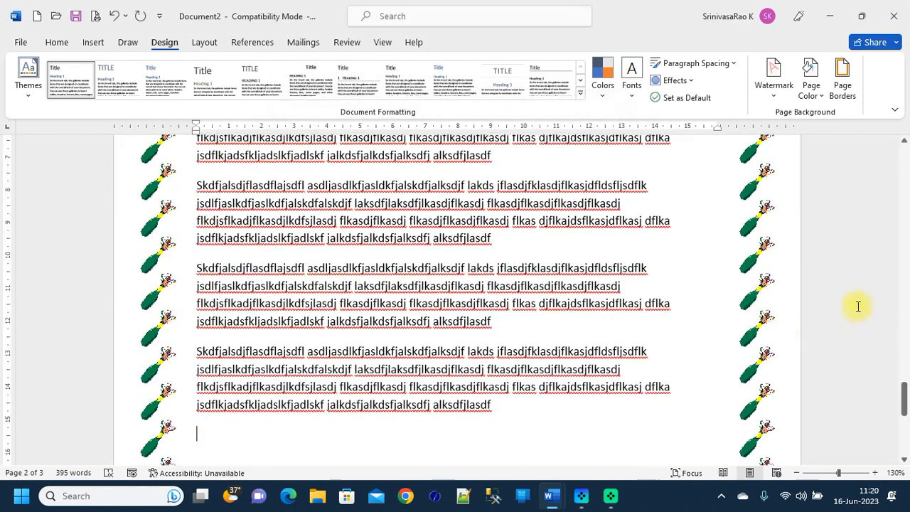
left_click_drag(901, 400, 900, 348)
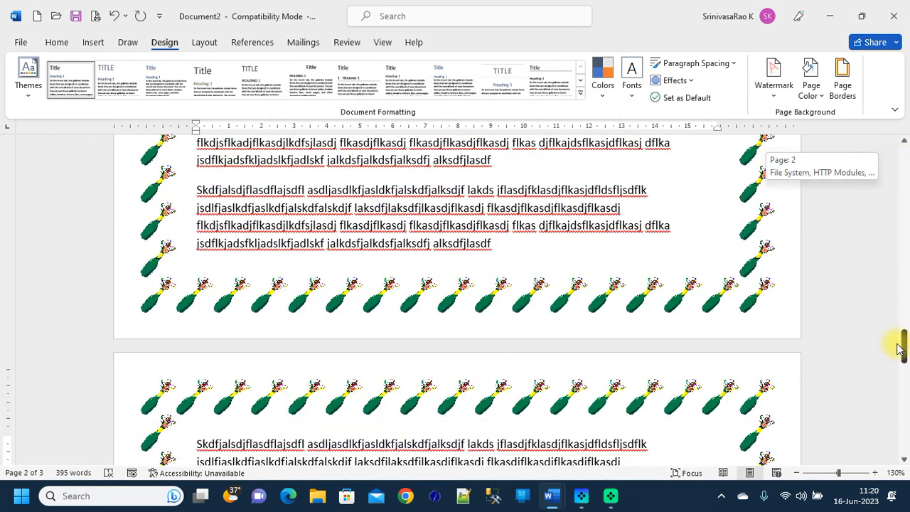
Restrict the bottle art border to this section's first page only and check the other pages
left_click(843, 81)
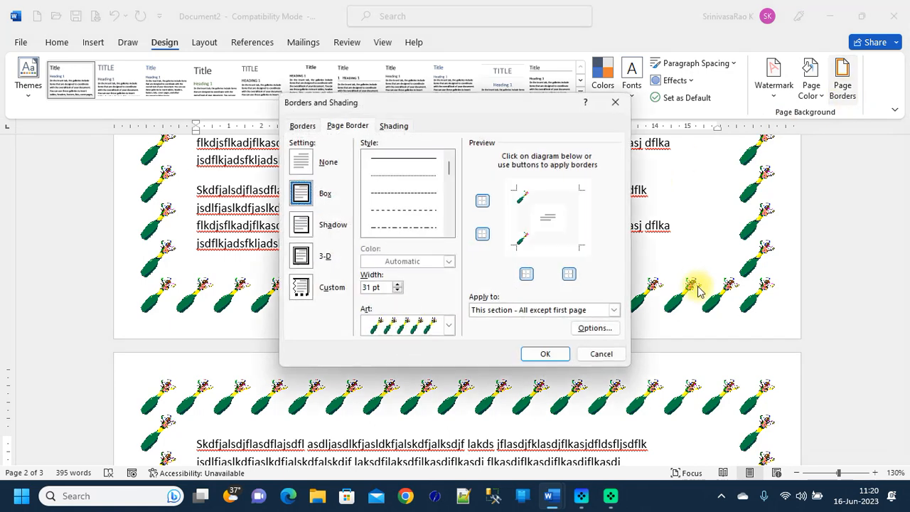
left_click(555, 311)
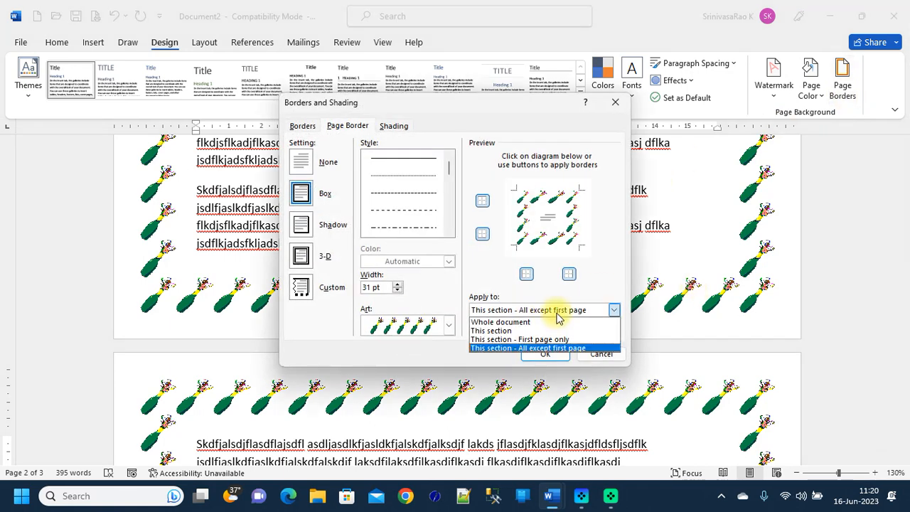
left_click(559, 340)
left_click(545, 354)
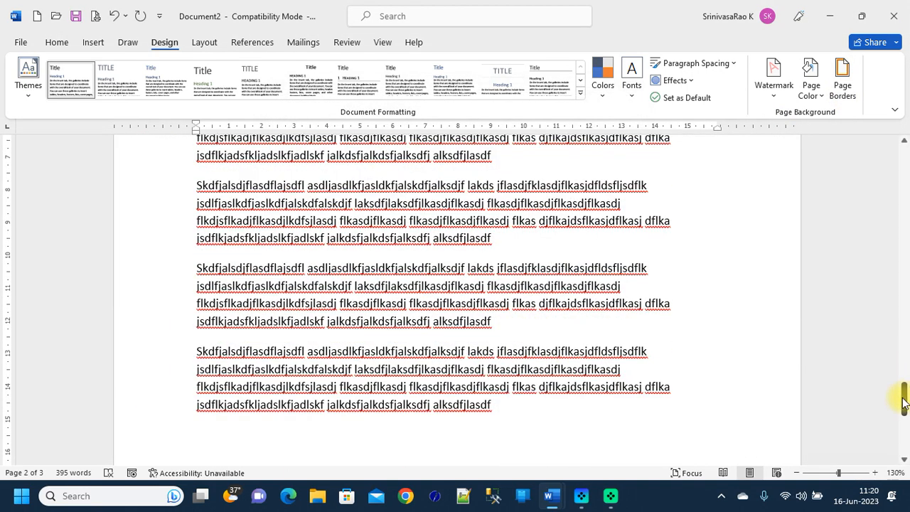
mouse_move(904, 402)
left_mouse_down()
mouse_move(902, 149)
mouse_move(902, 402)
mouse_move(902, 266)
left_mouse_up()
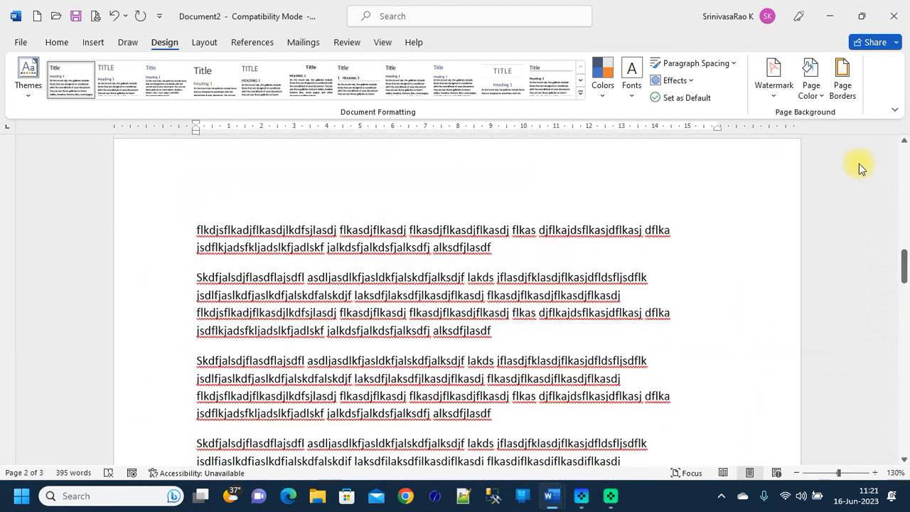
Remove the bottle art border from the section's first page with the None setting and check the pages
left_click(840, 82)
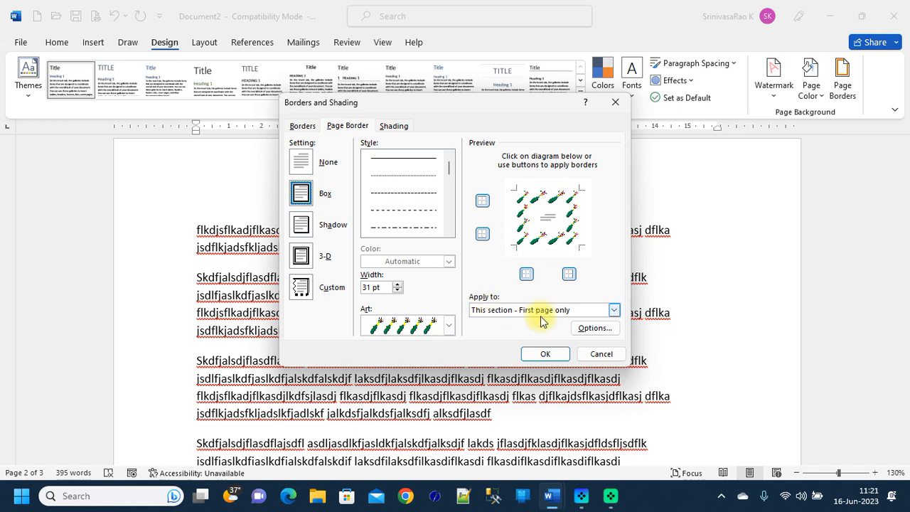
left_click(309, 160)
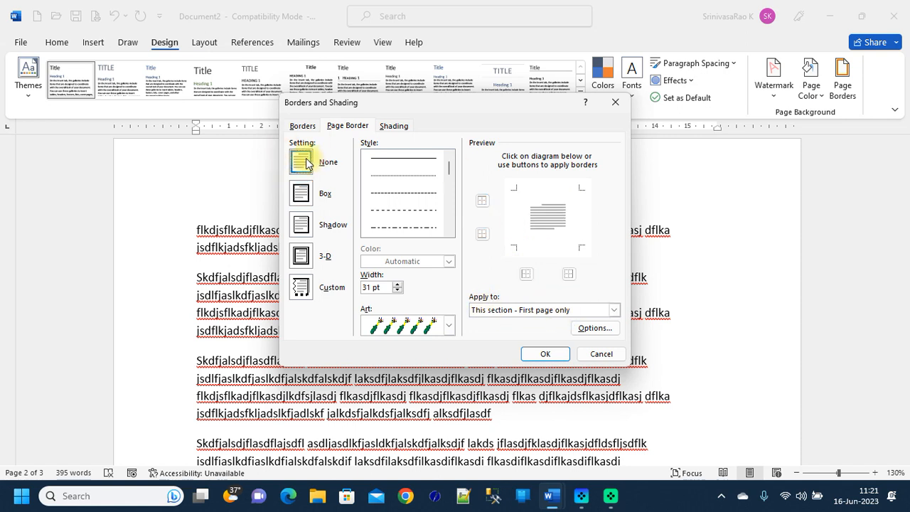
left_click(546, 353)
scroll(604, 315, "down", 10)
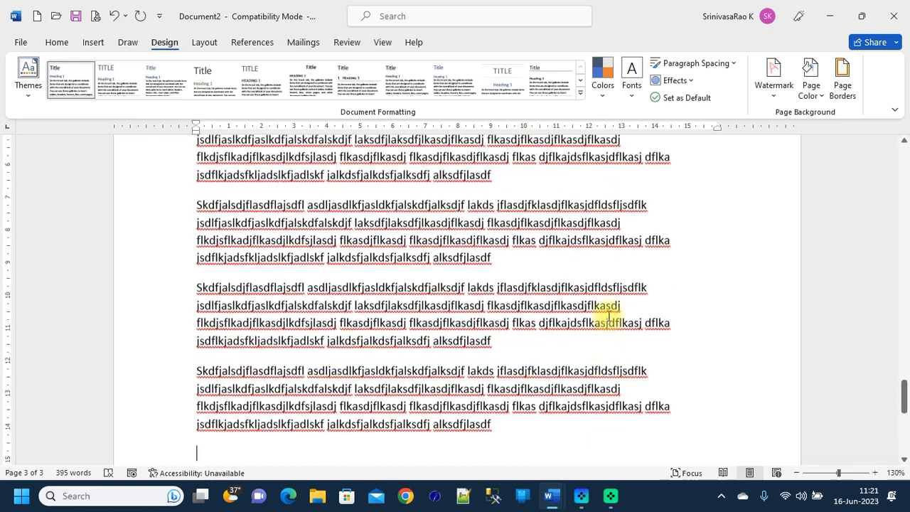
scroll(608, 318, "up", 5)
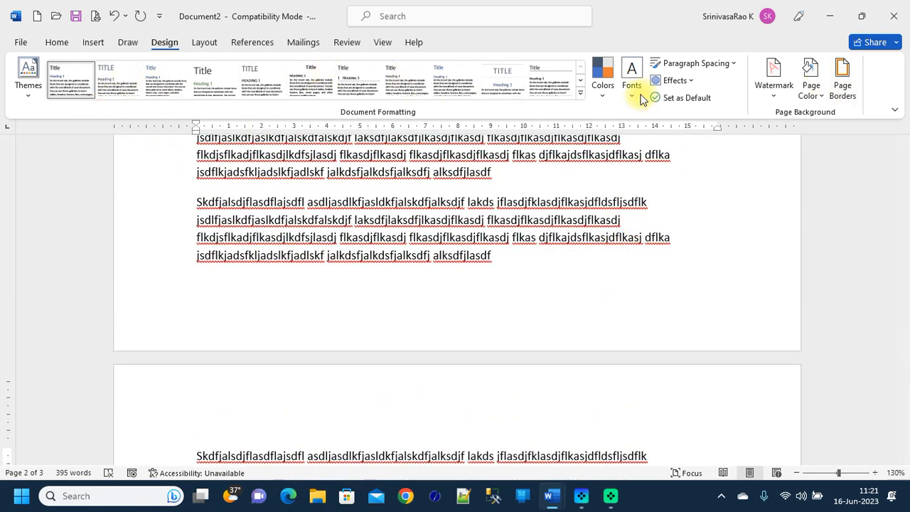
Return to the start of the document and bring up the page layout options
left_click(66, 40)
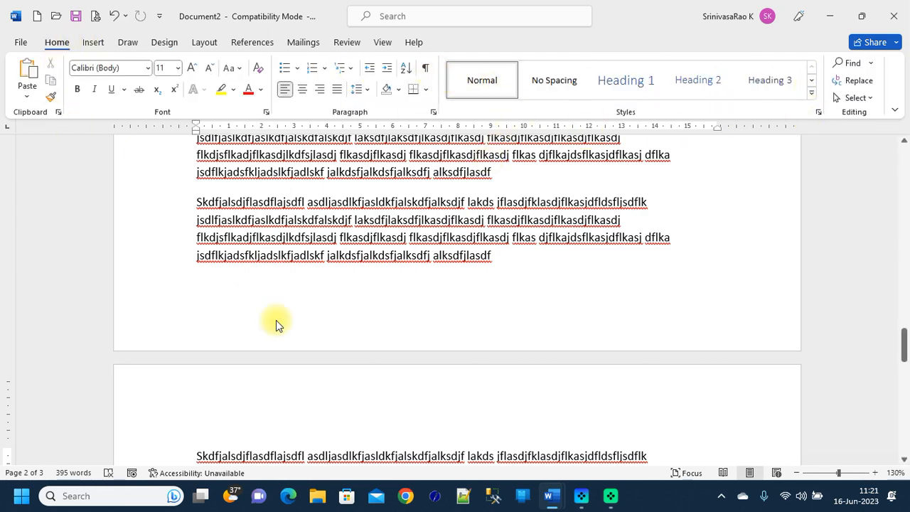
scroll(438, 288, "up", 6)
scroll(438, 286, "down", 5)
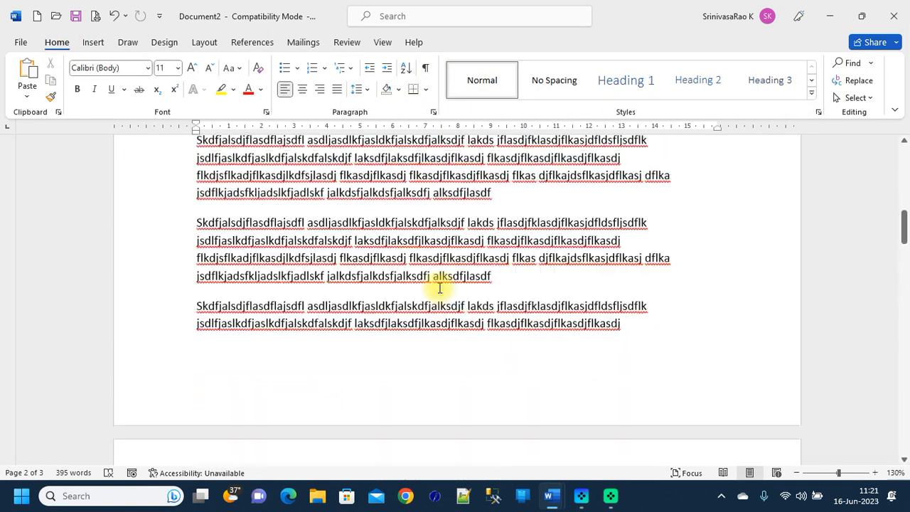
left_click(157, 41)
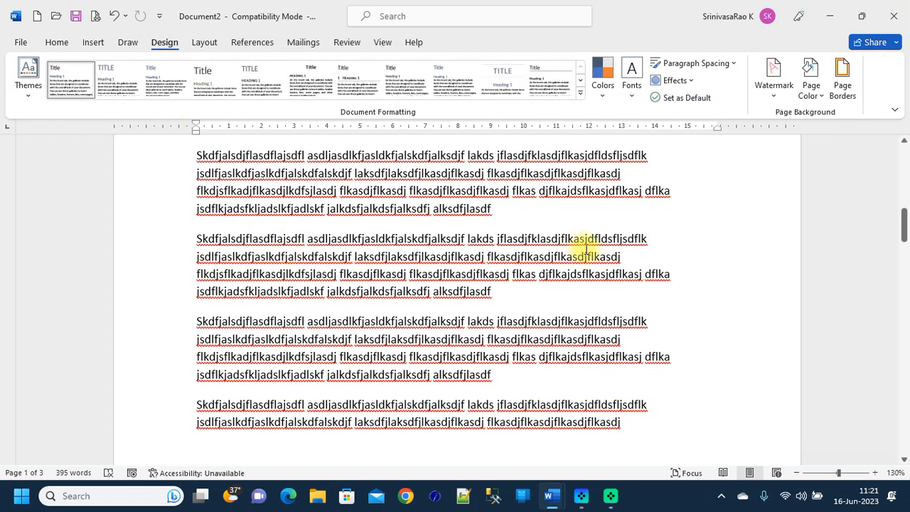
scroll(589, 263, "up", 6)
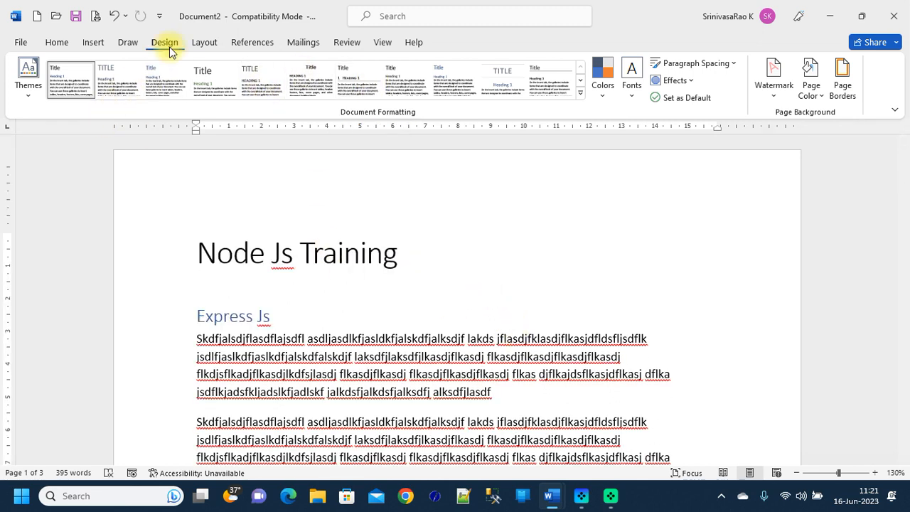
left_click(204, 42)
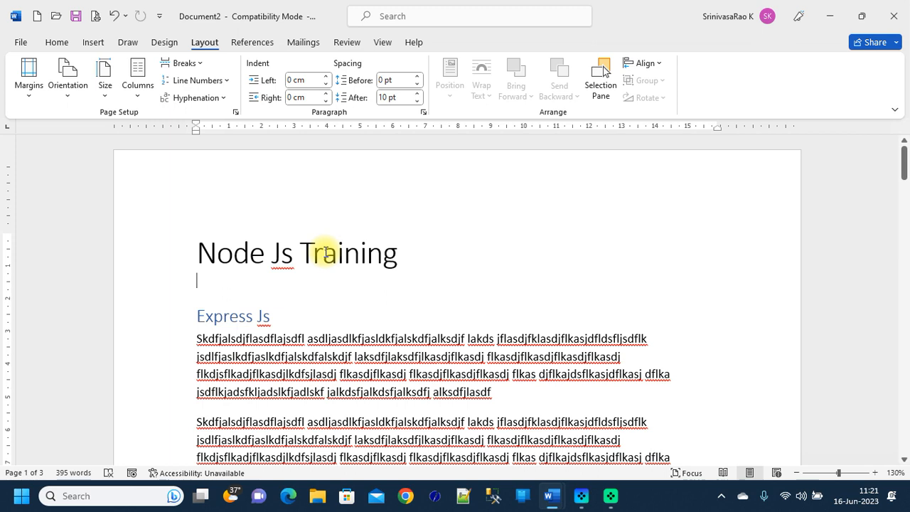
Review the margin presets and the current page margins, and apply the Narrow preset with 1.27 cm on all sides
left_click(29, 96)
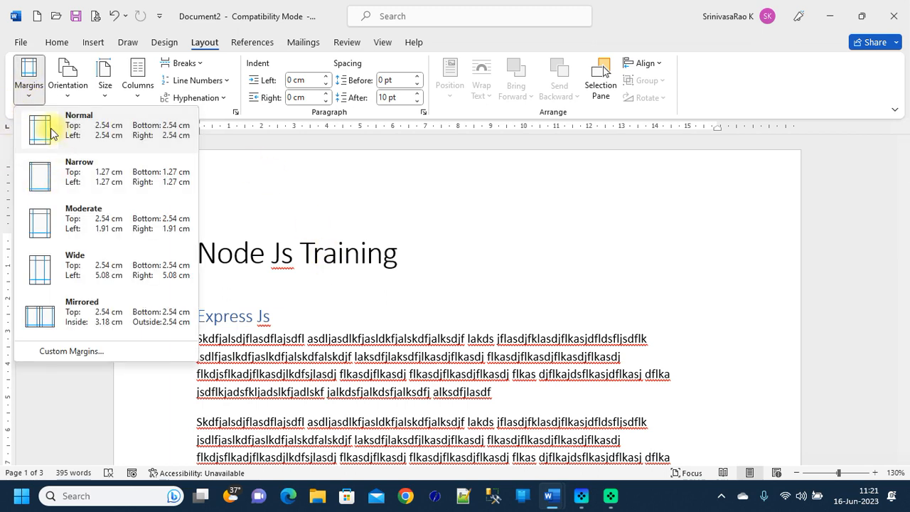
left_click(450, 203)
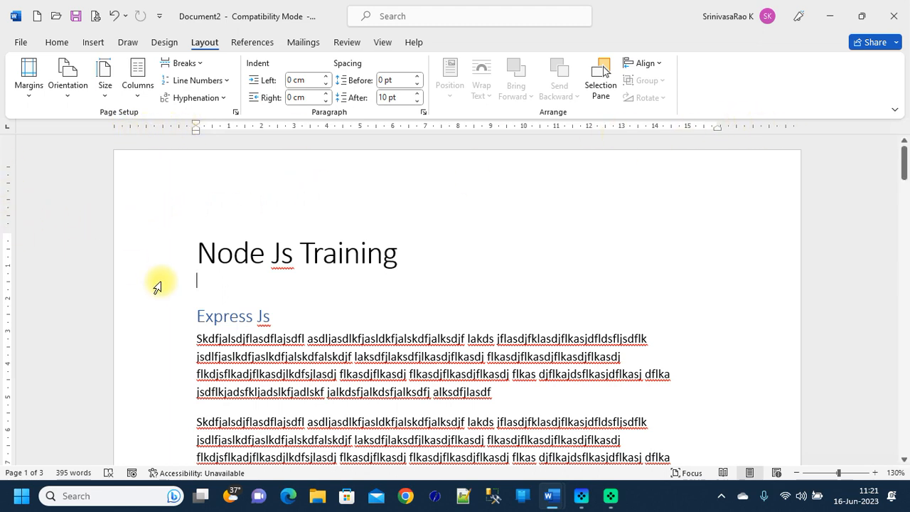
scroll(156, 288, "down", 15)
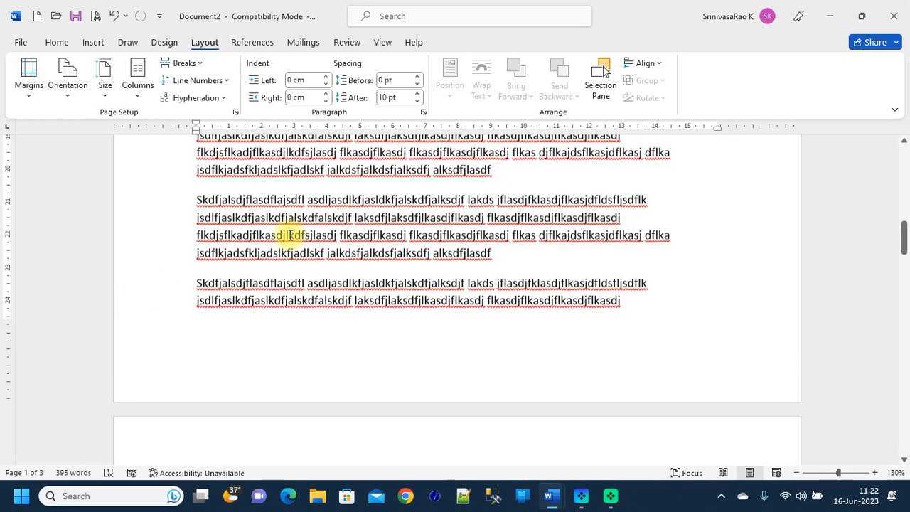
scroll(290, 235, "up", 10)
left_click(29, 88)
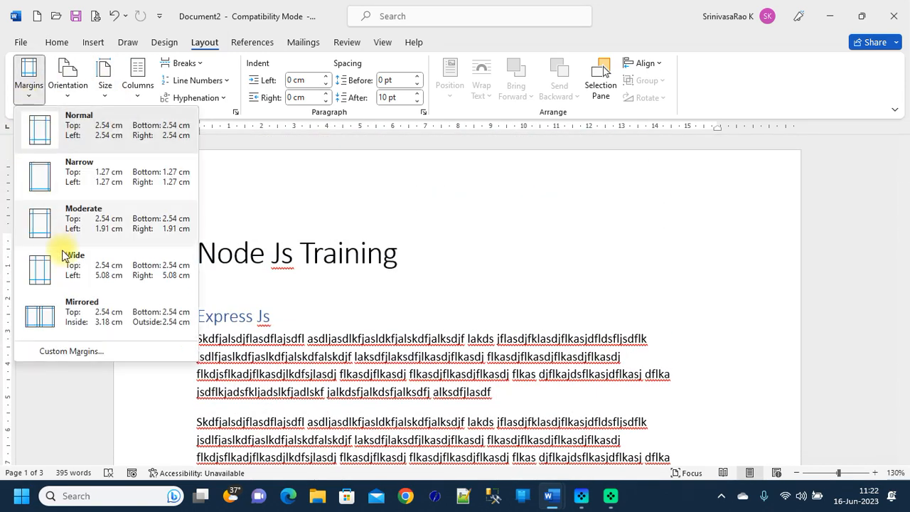
left_click(48, 183)
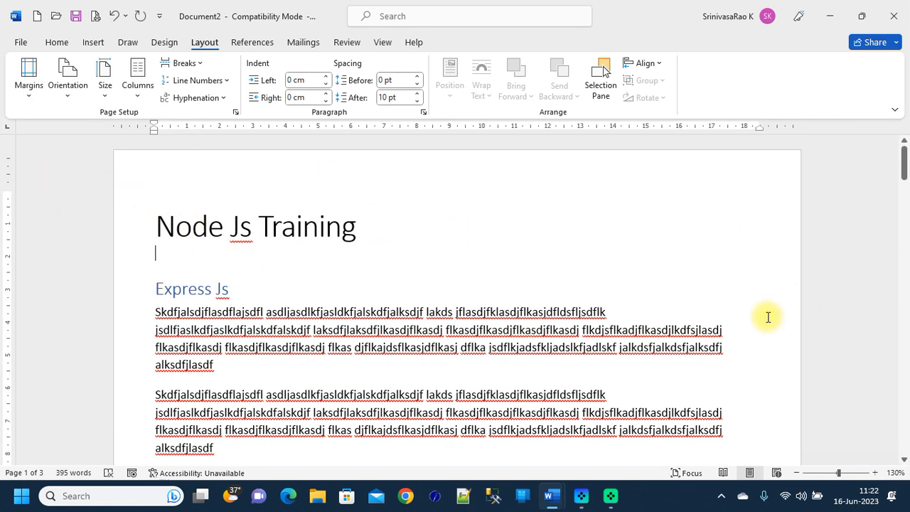
Try the Moderate margins preset and the Wide preset with 5.08 cm side margins on the document
left_click(34, 97)
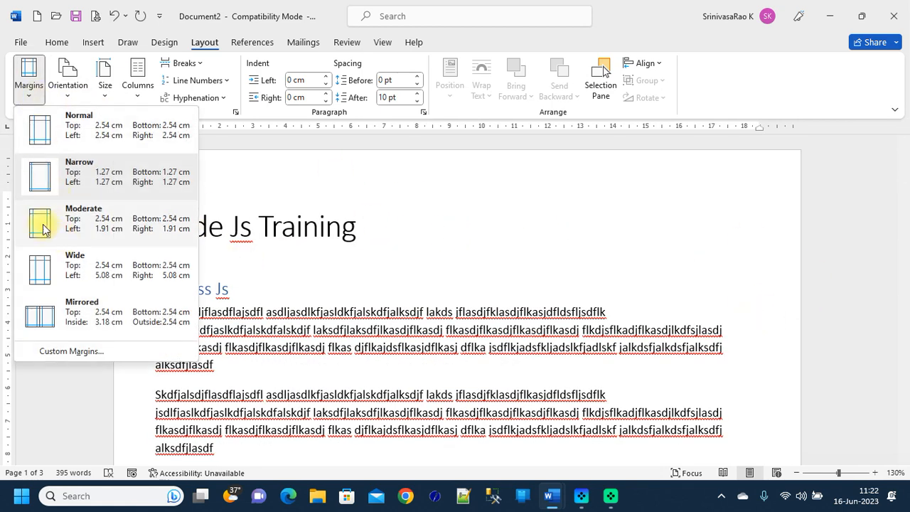
left_click(43, 228)
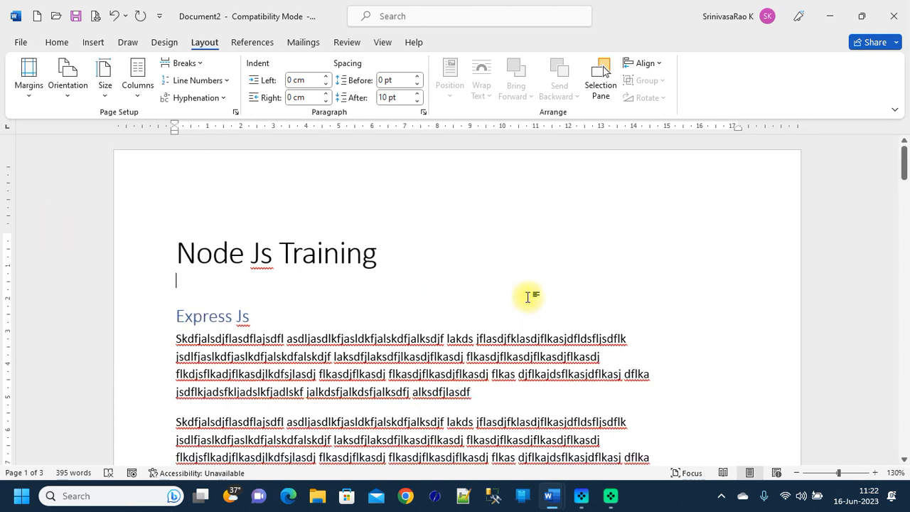
left_click(35, 95)
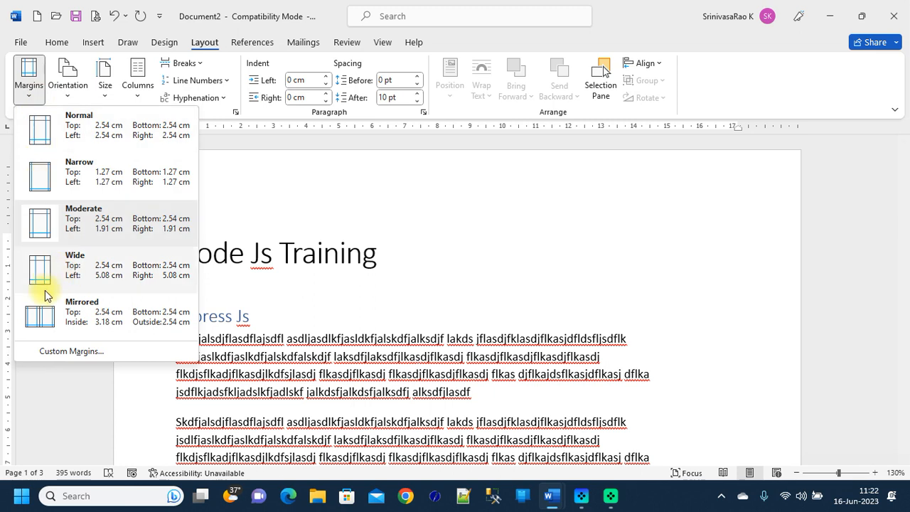
left_click(48, 278)
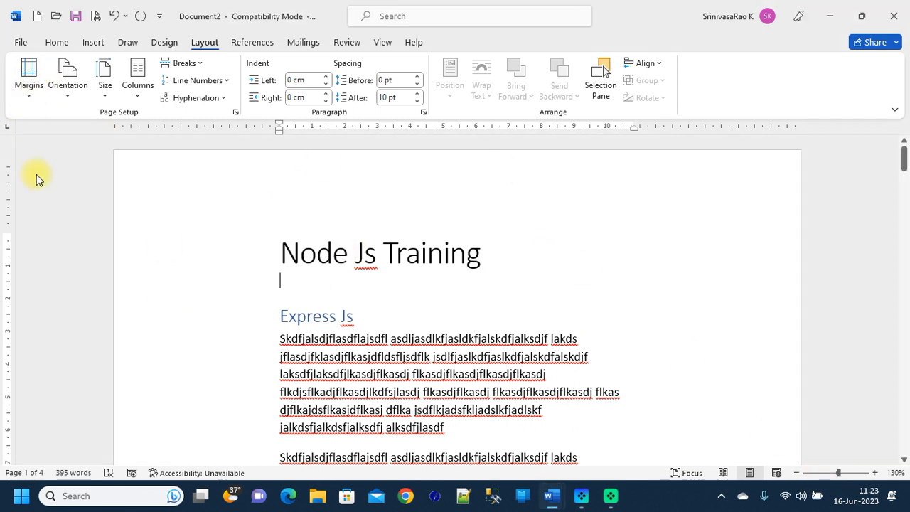
Try the Mirrored margins preset and return the document to the Normal preset
left_click(26, 100)
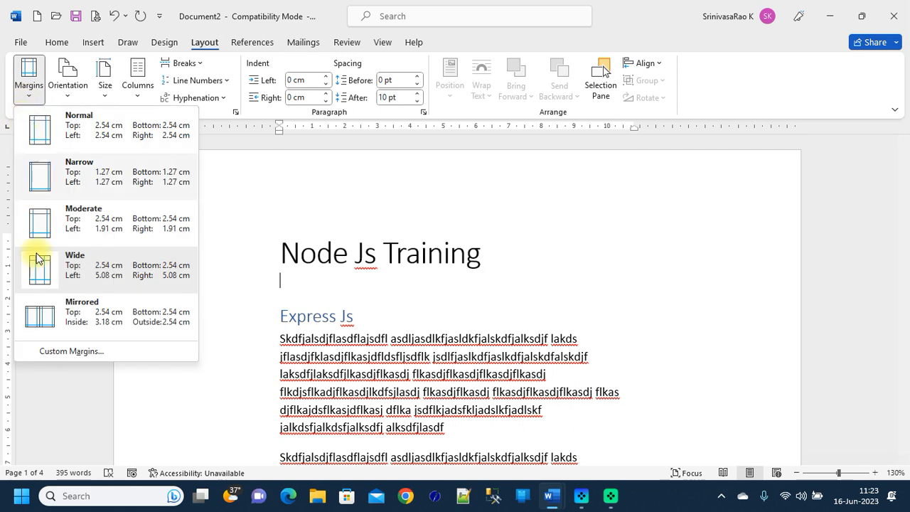
left_click(41, 322)
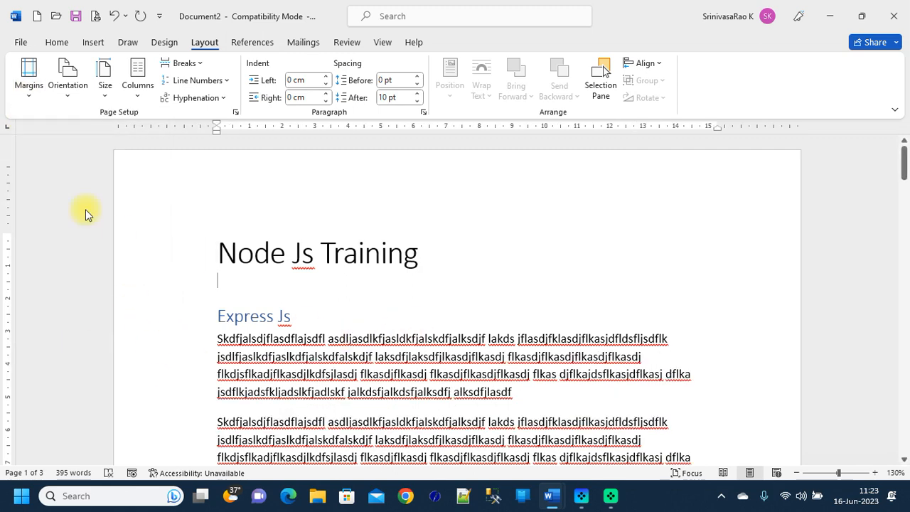
left_click(26, 94)
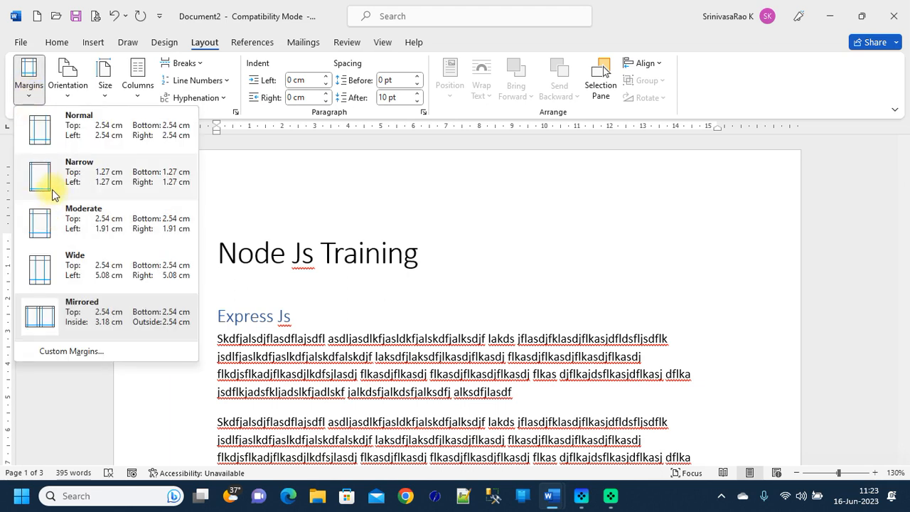
left_click(41, 137)
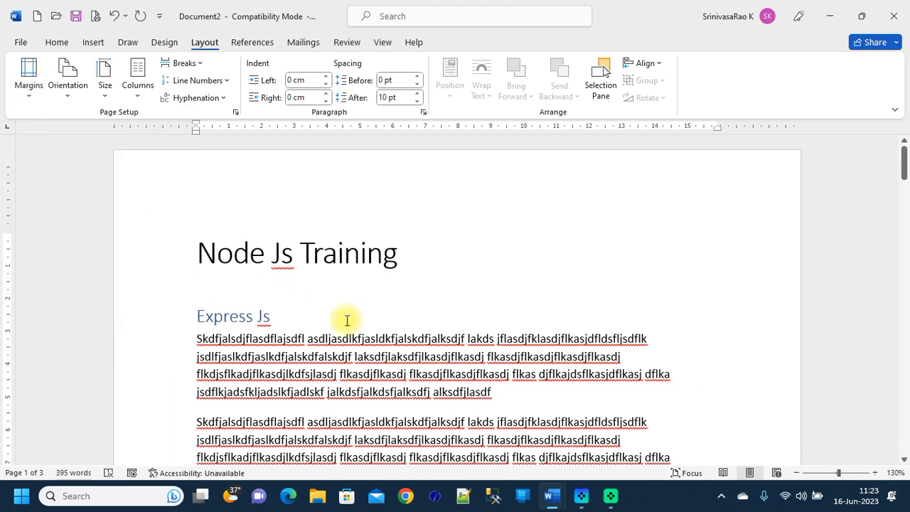
Set custom page margins of 2 cm for the top, bottom, left and right
left_click(27, 91)
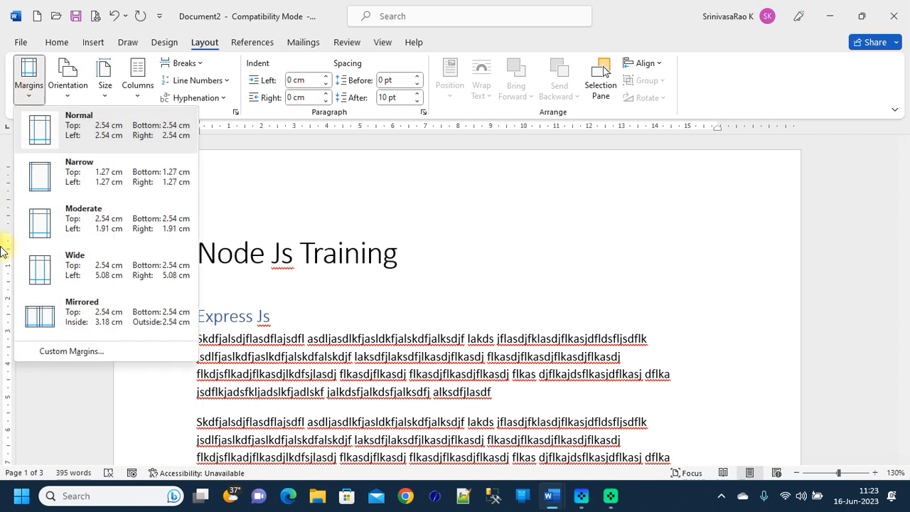
left_click(71, 349)
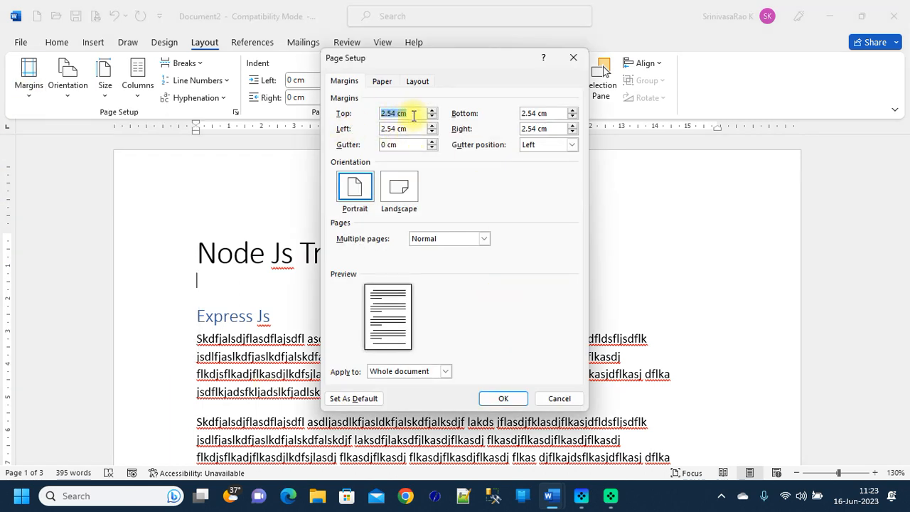
type("2")
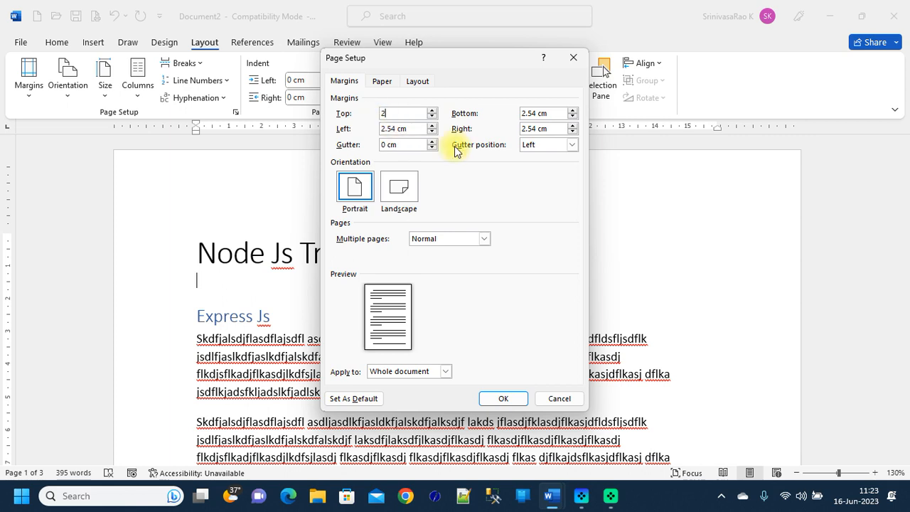
mouse_move(530, 113)
left_mouse_down()
mouse_move(561, 114)
mouse_move(511, 113)
mouse_move(521, 128)
left_mouse_up()
type("22")
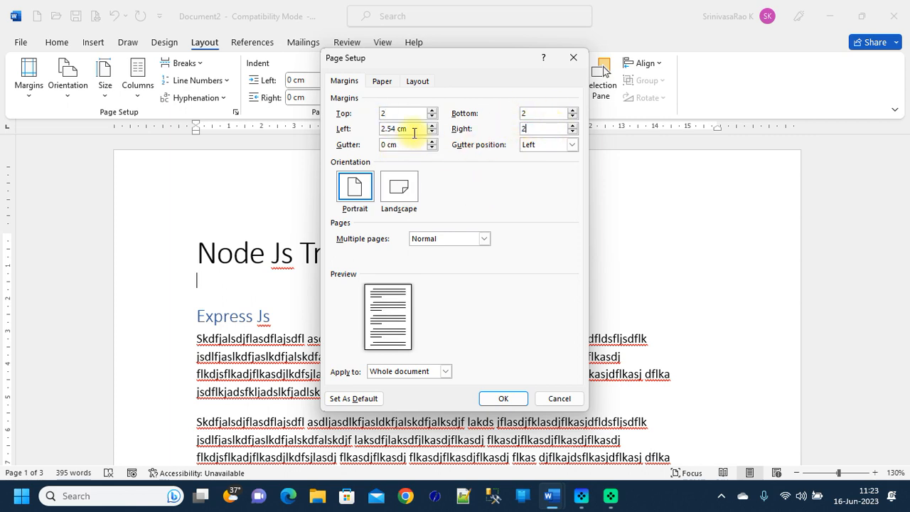
left_click_drag(412, 129, 363, 131)
type("3")
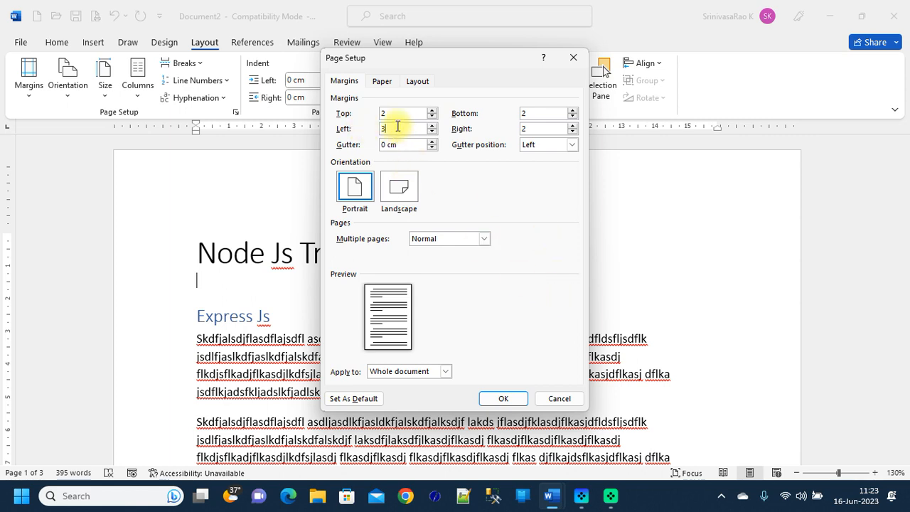
type("2")
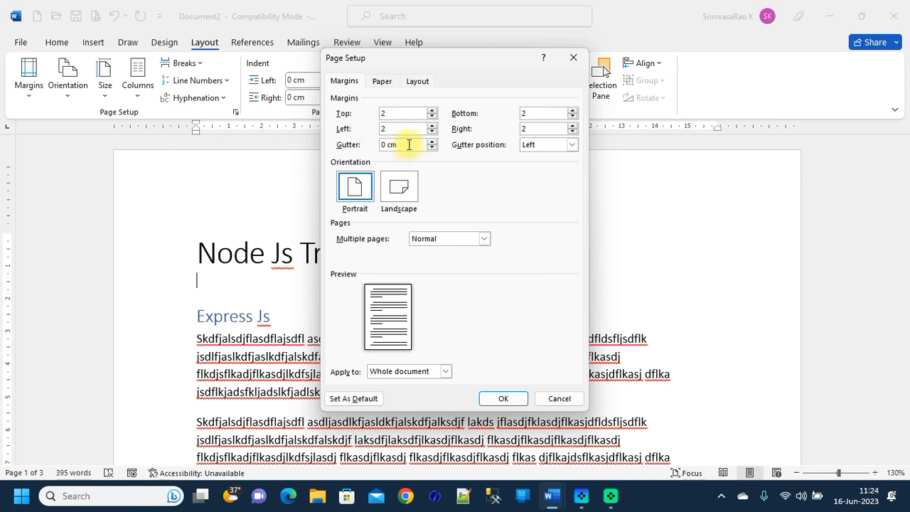
Set a 1 cm gutter positioned at the left and apply the custom margins to the whole document
left_click_drag(414, 145, 371, 148)
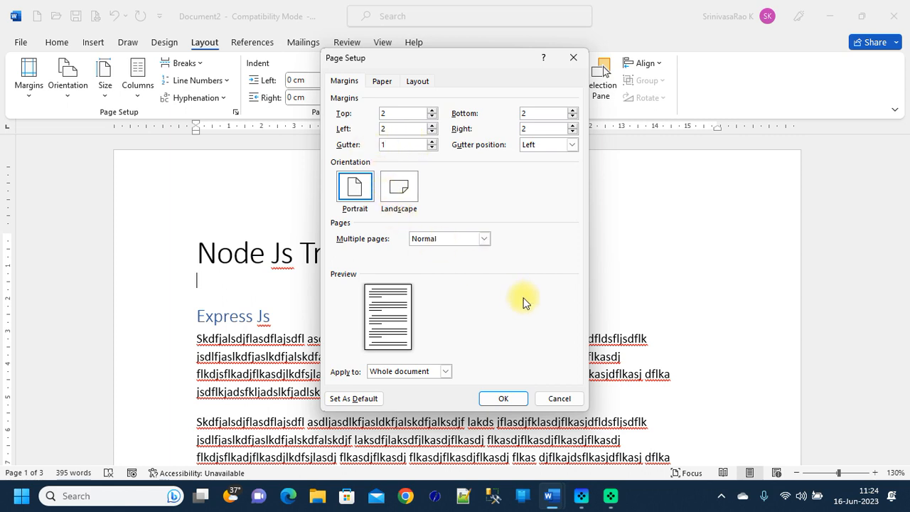
type("1")
left_click(573, 145)
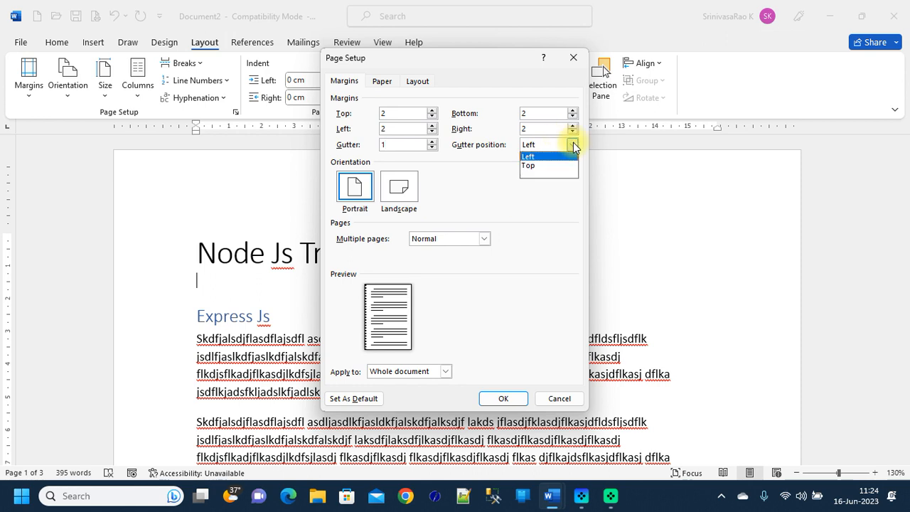
left_click(532, 156)
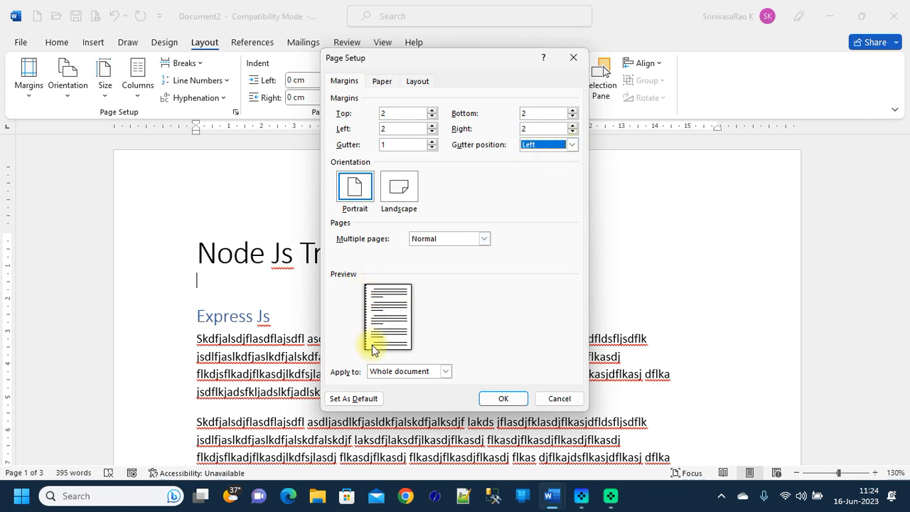
left_click(503, 399)
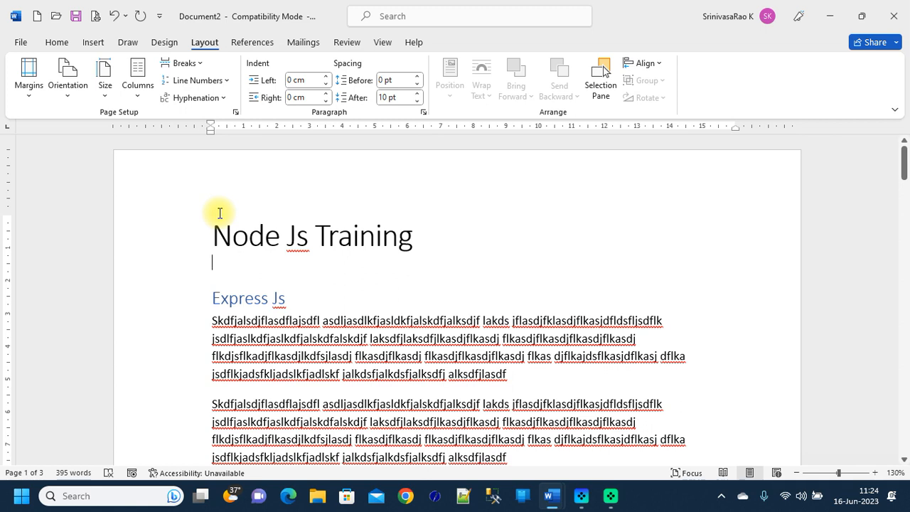
Replace the custom margins with the Normal margins preset of 2.54 cm on each side
left_click(28, 107)
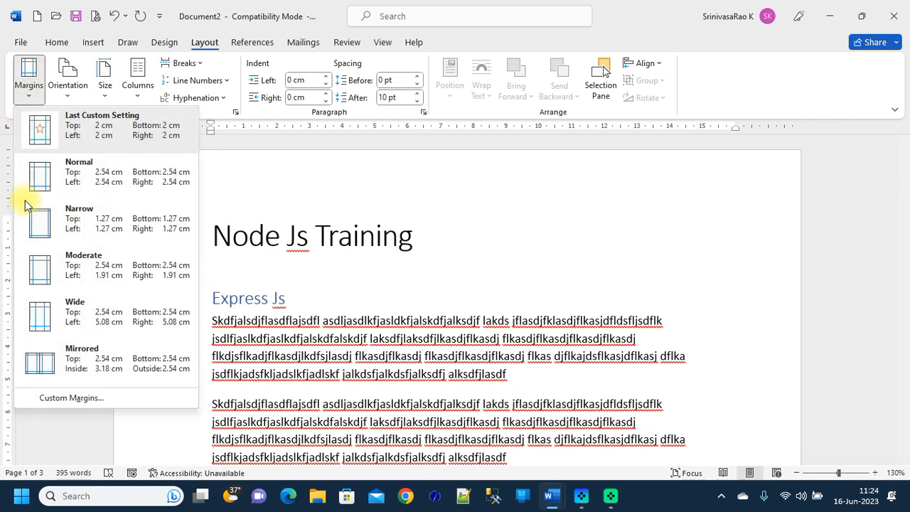
left_click(41, 175)
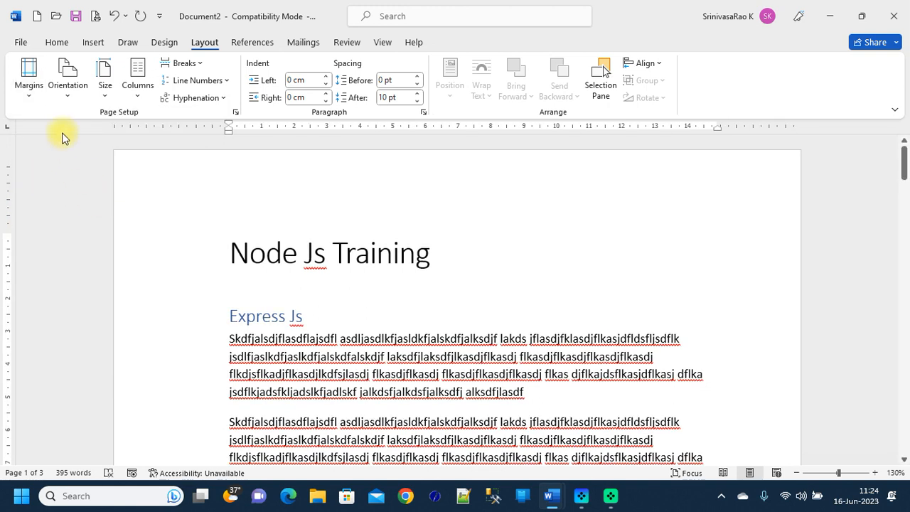
Switch the pages to landscape orientation, check the text layout, and return them to portrait
left_click(67, 93)
left_click(79, 157)
scroll(284, 276, "down", 3)
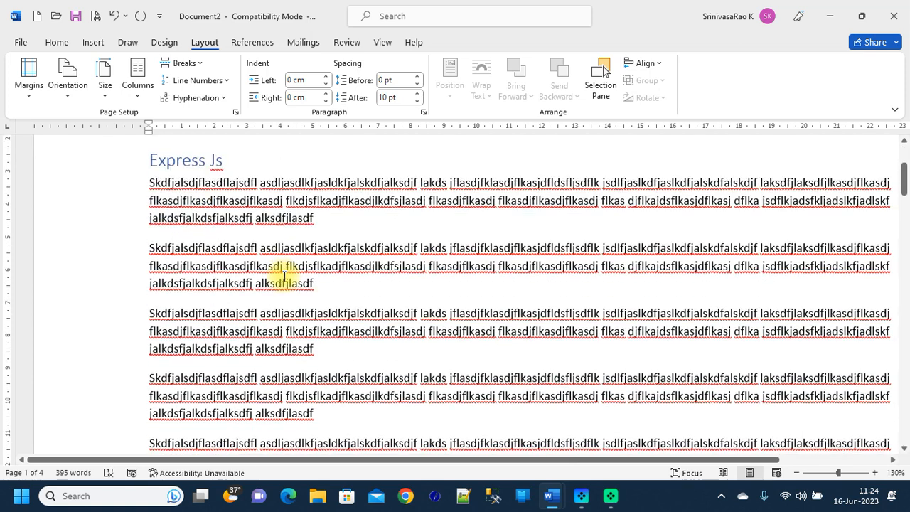
scroll(284, 276, "up", 3)
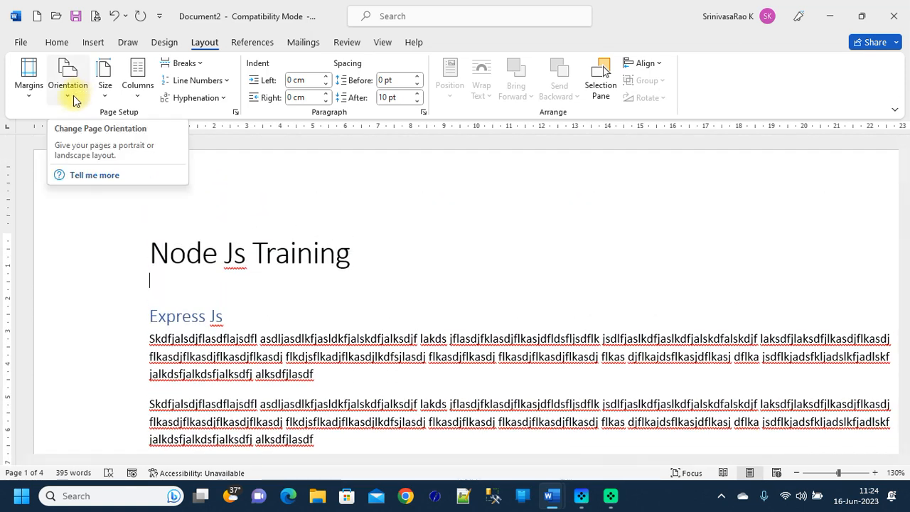
left_click(71, 94)
left_click(63, 124)
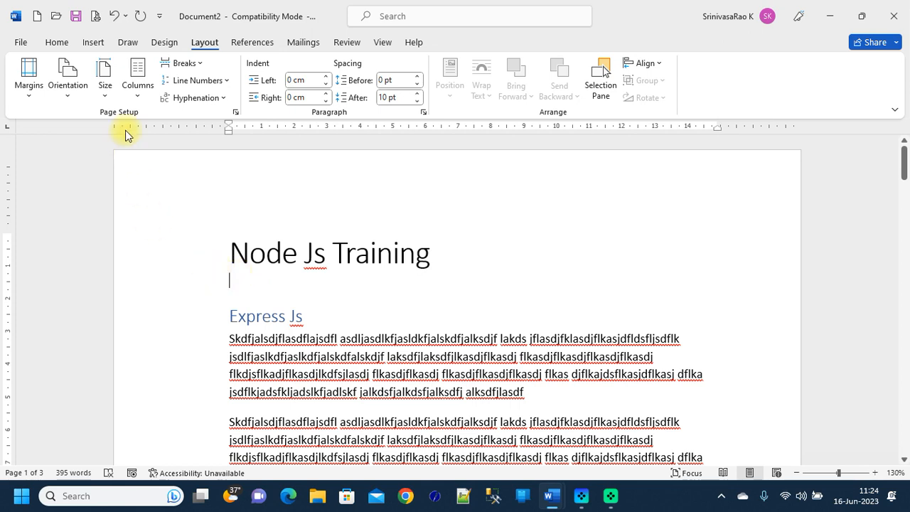
Try the Letter paper size for the document and change it to Legal, 21.59 cm x 35.56 cm
left_click(104, 82)
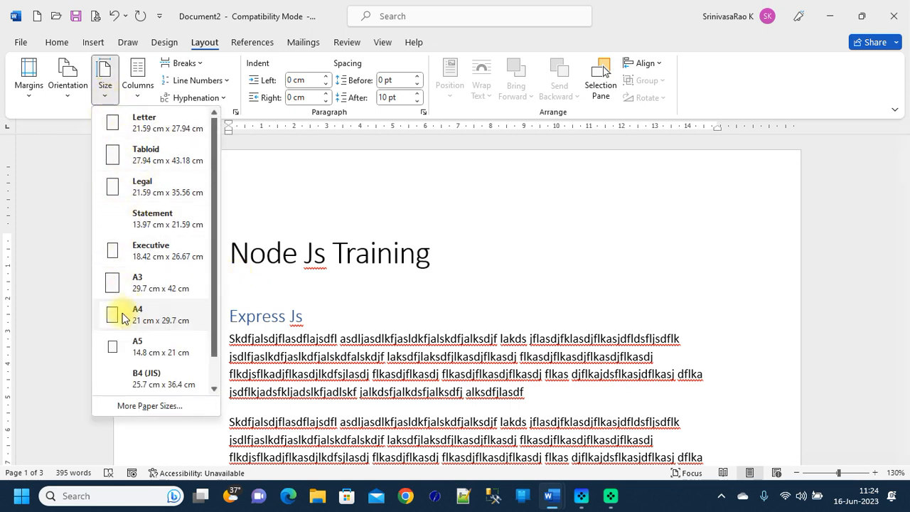
left_click(116, 125)
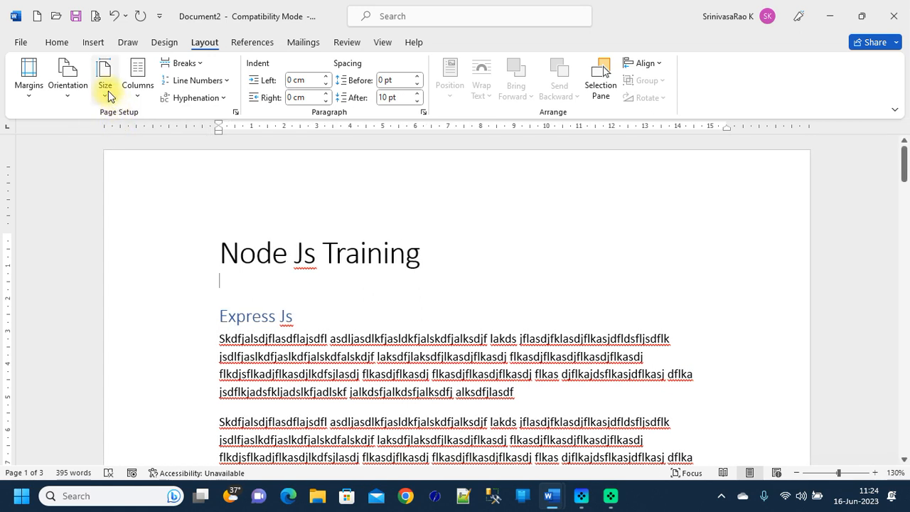
left_click(107, 94)
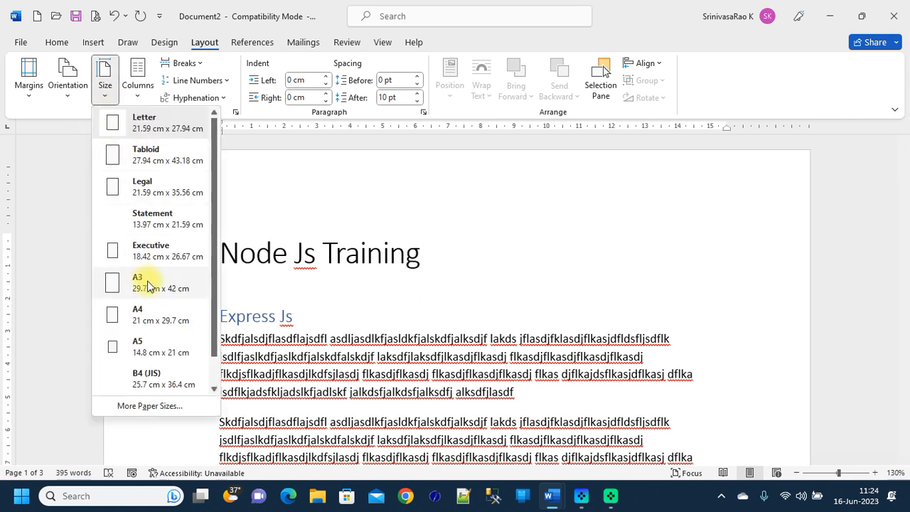
left_click(149, 190)
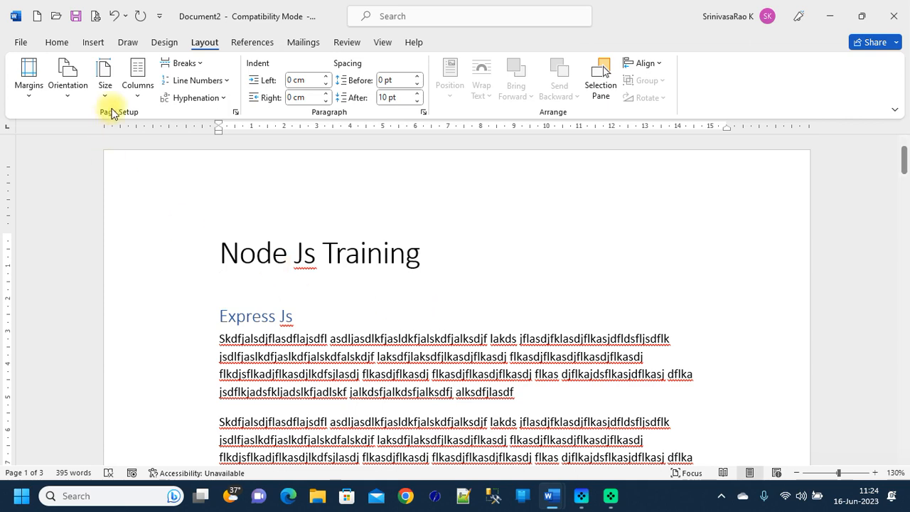
Select two consecutive body paragraphs in the middle of the first page and change their column layout
scroll(495, 262, "down", 5)
scroll(498, 263, "down", 3)
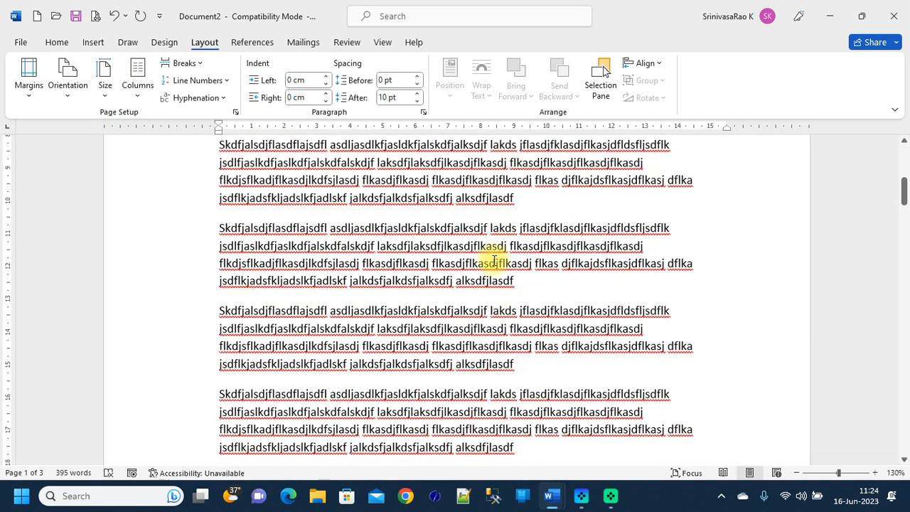
left_click_drag(220, 226, 577, 361)
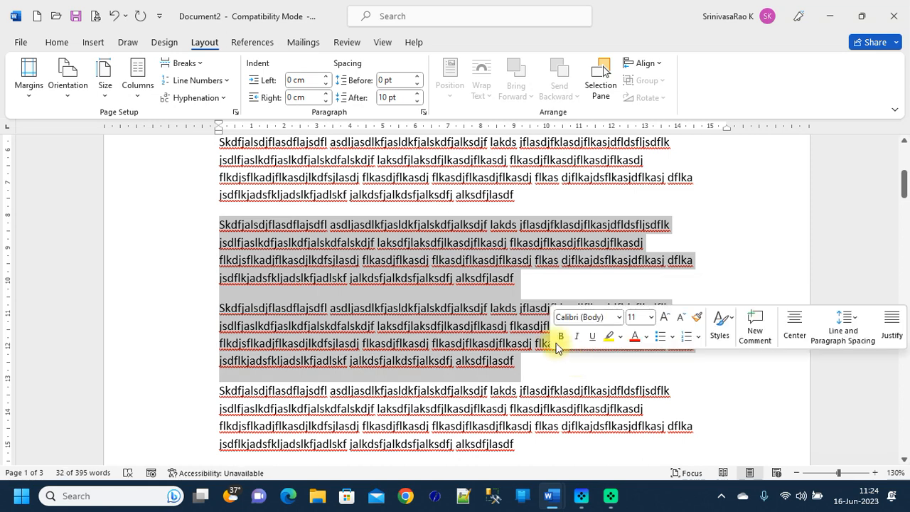
left_click(137, 99)
left_click(151, 160)
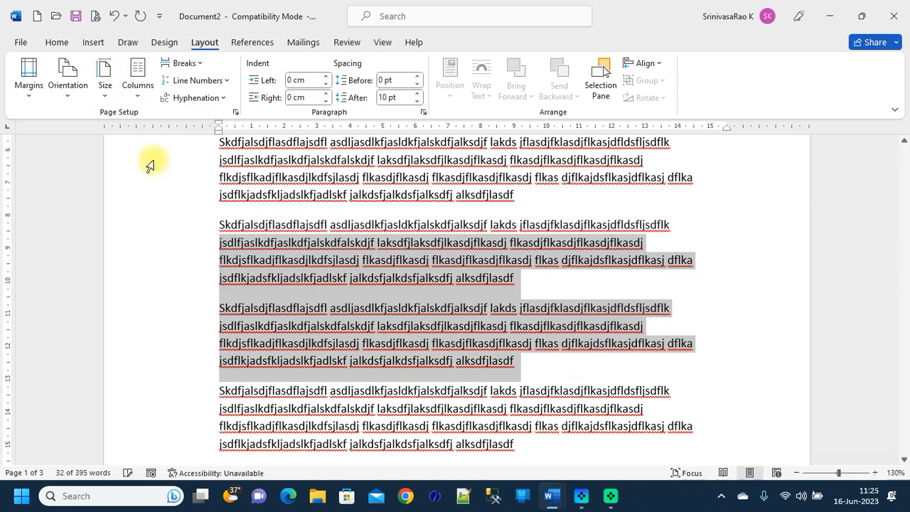
Try the Three, Left and Right column layouts on the two selected paragraphs and return them to One column
left_click(140, 105)
left_click(157, 186)
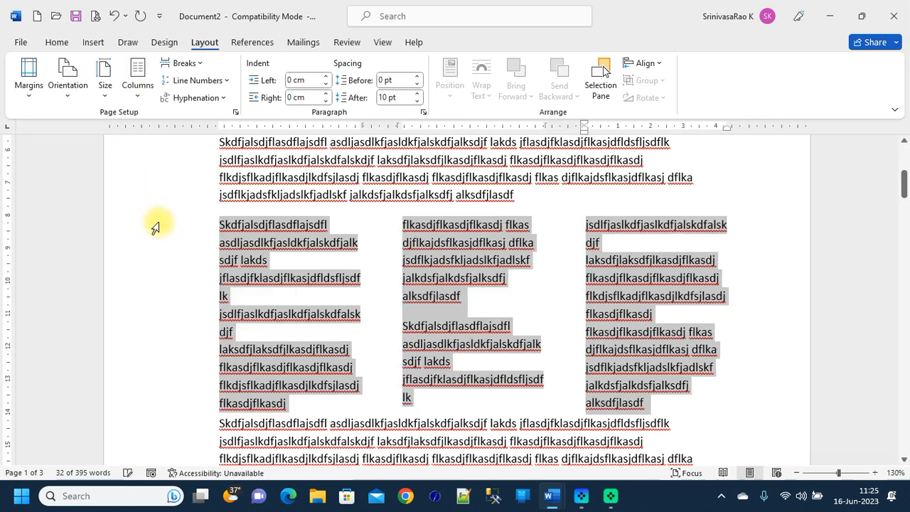
left_click(135, 82)
left_click(162, 219)
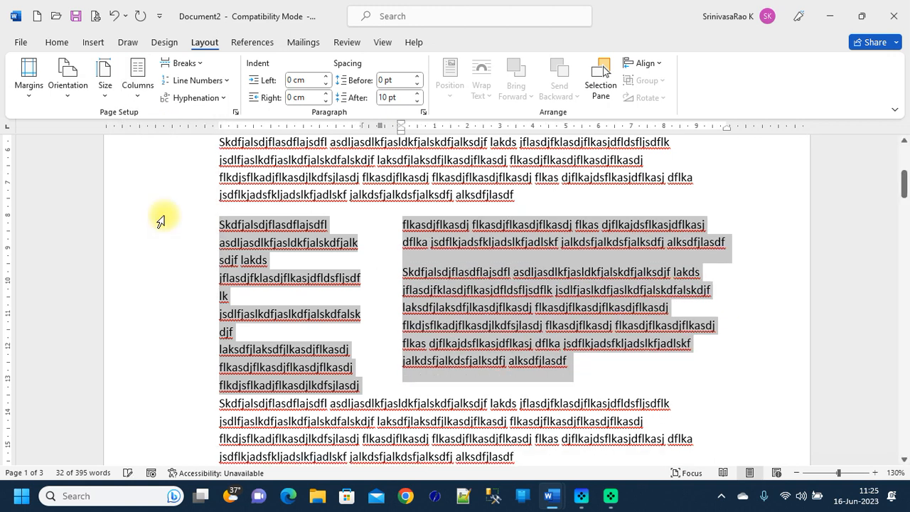
left_click(146, 104)
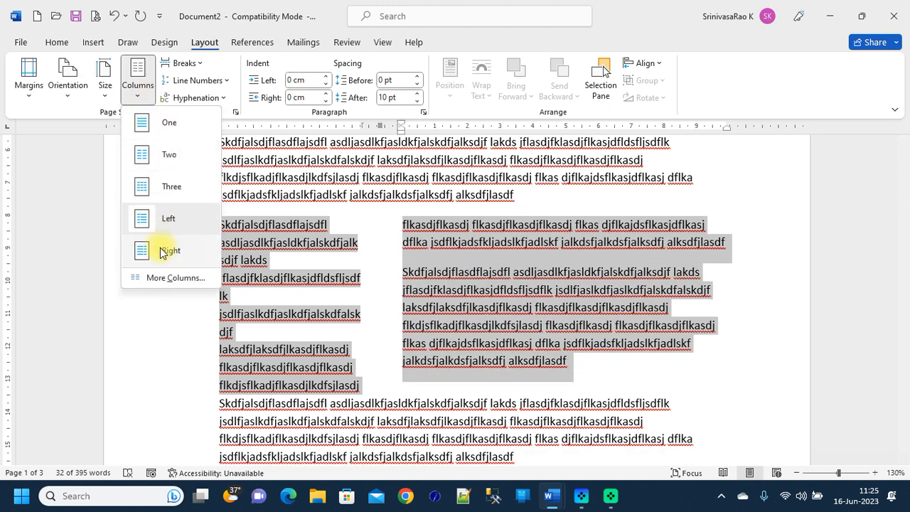
left_click(159, 249)
left_click(137, 103)
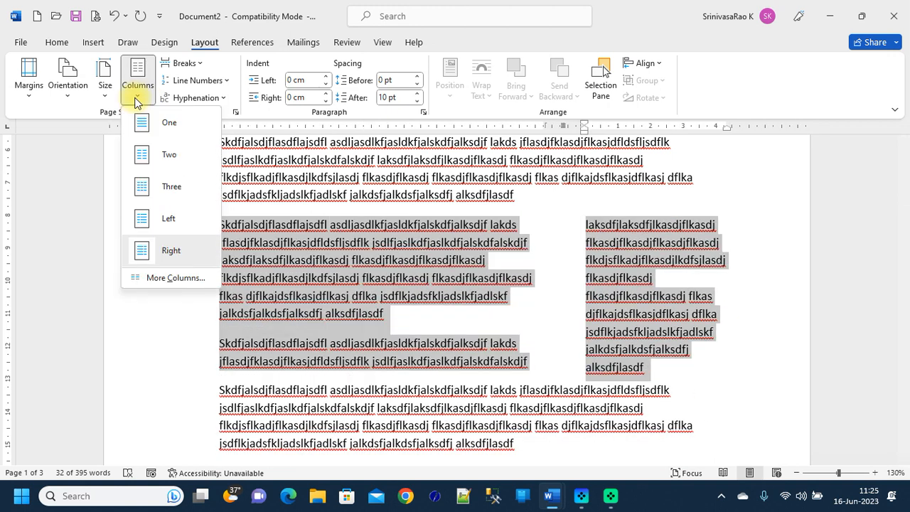
left_click(139, 123)
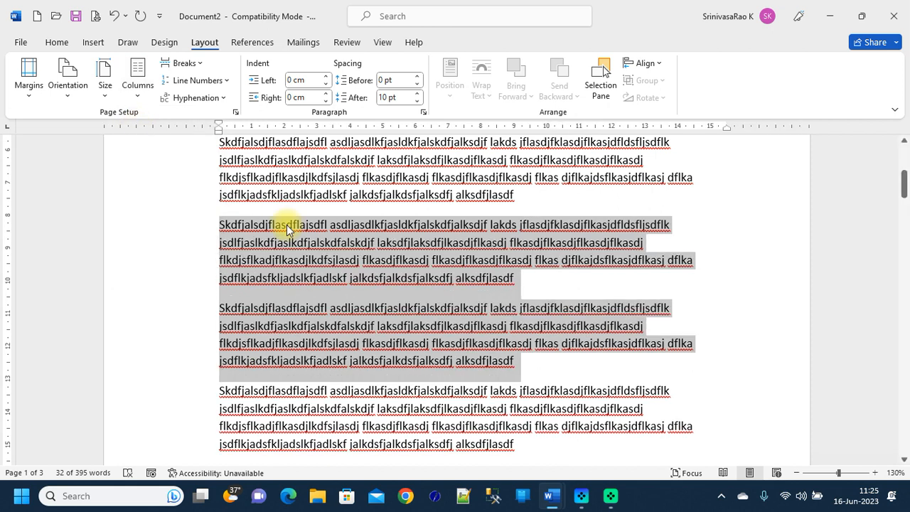
left_click(392, 260)
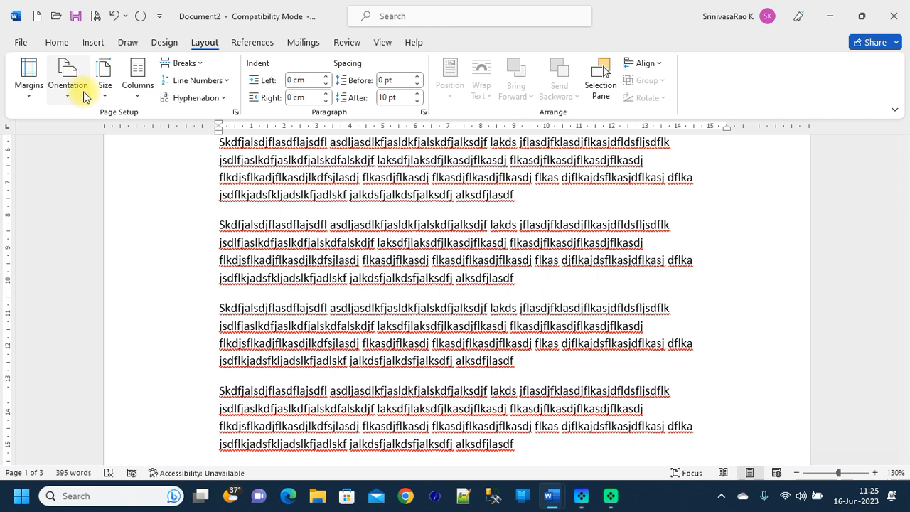
left_click(165, 42)
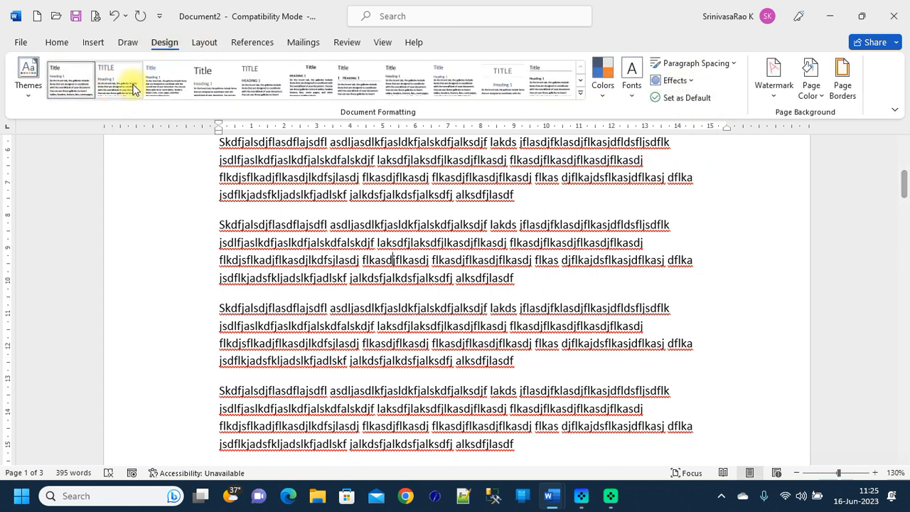
left_click(204, 42)
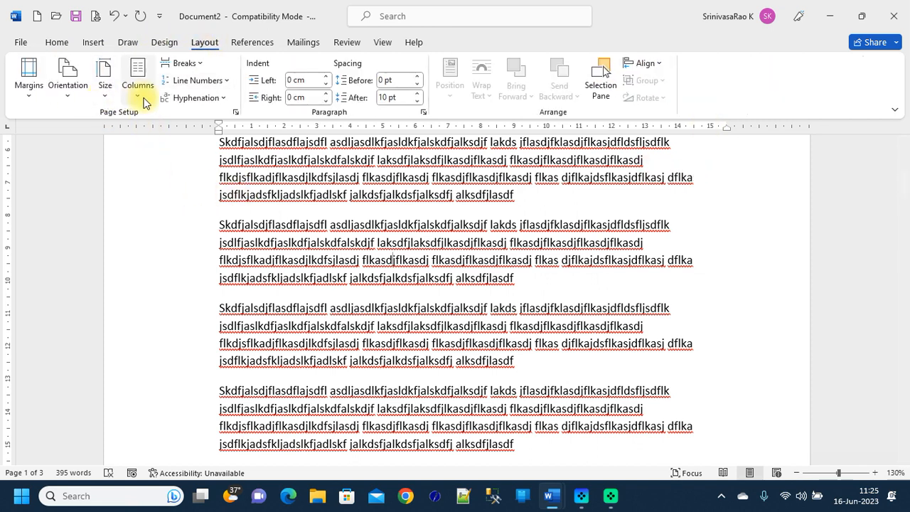
left_click(201, 67)
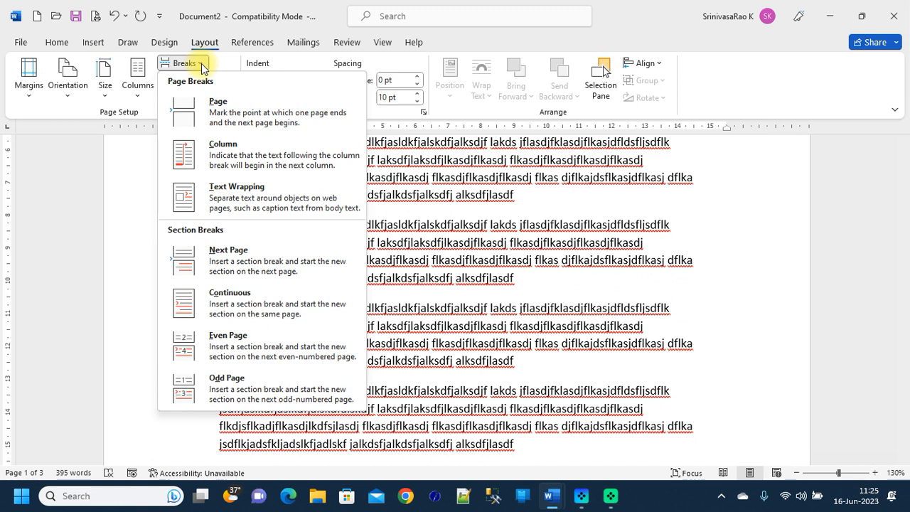
left_click(118, 155)
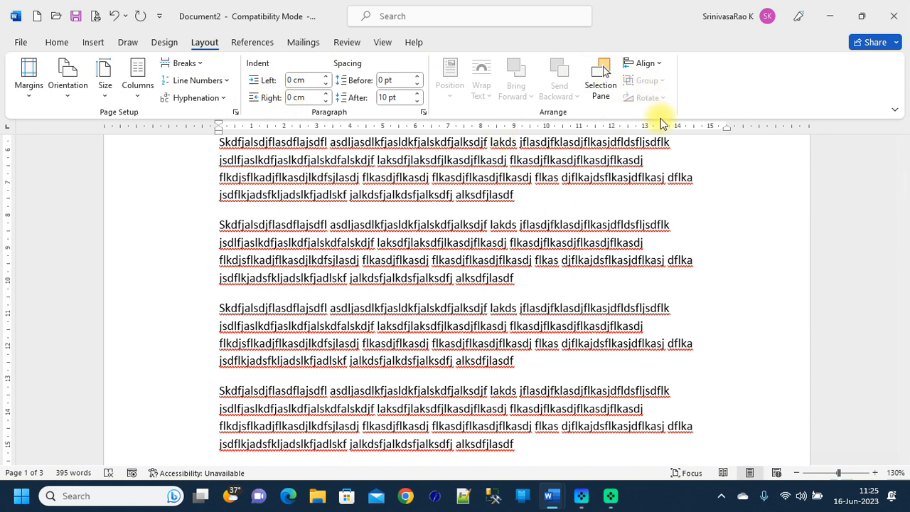
left_click(253, 42)
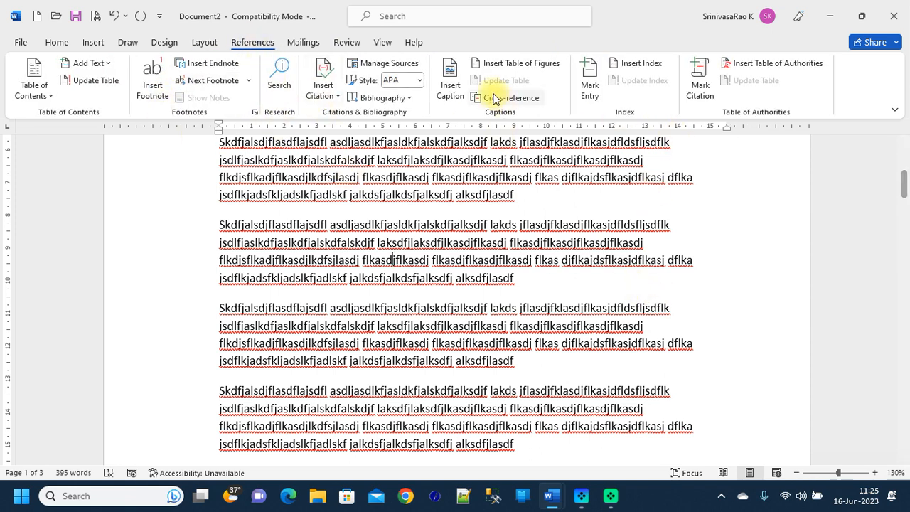